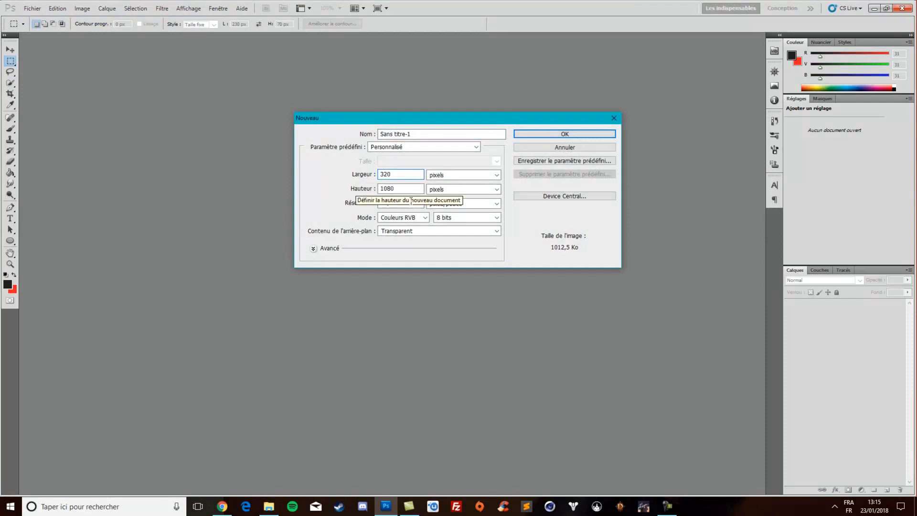
Set the new document's height to 90 pixels, keep the background transparent and create the document
key(Tab)
text(9)
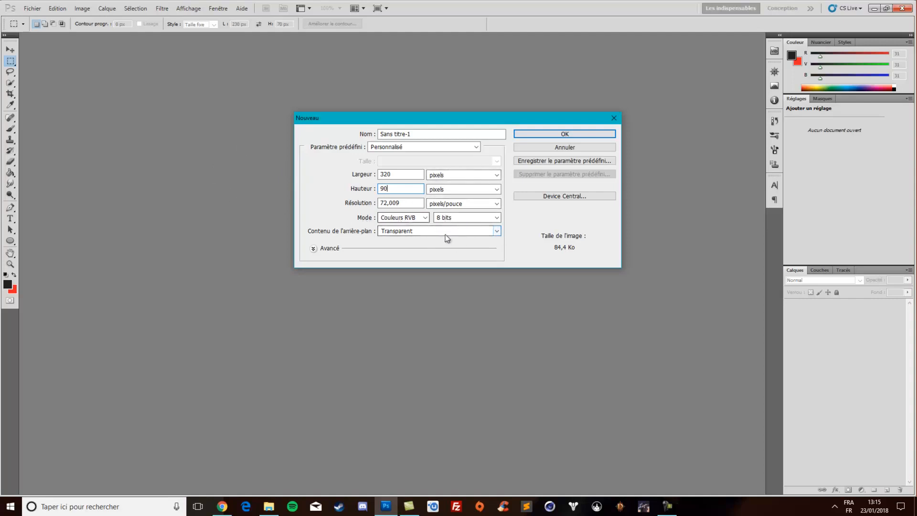
click(424, 234)
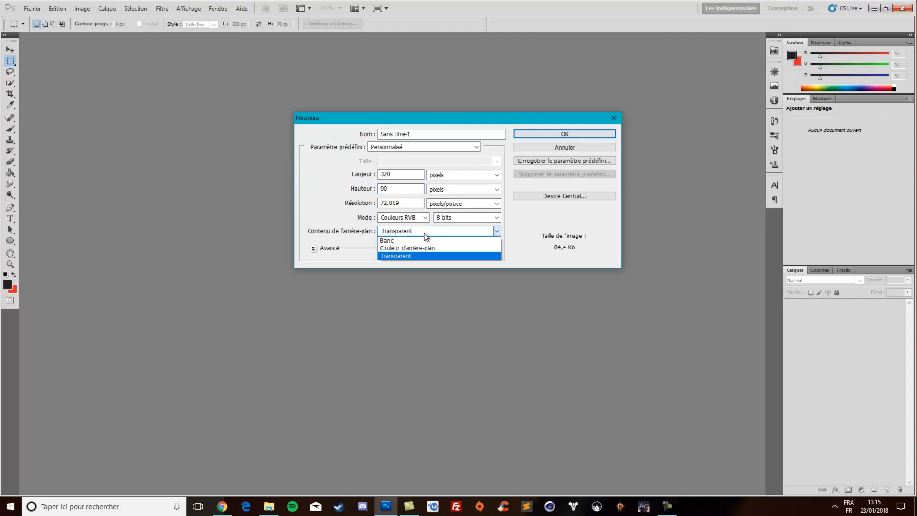
click(424, 235)
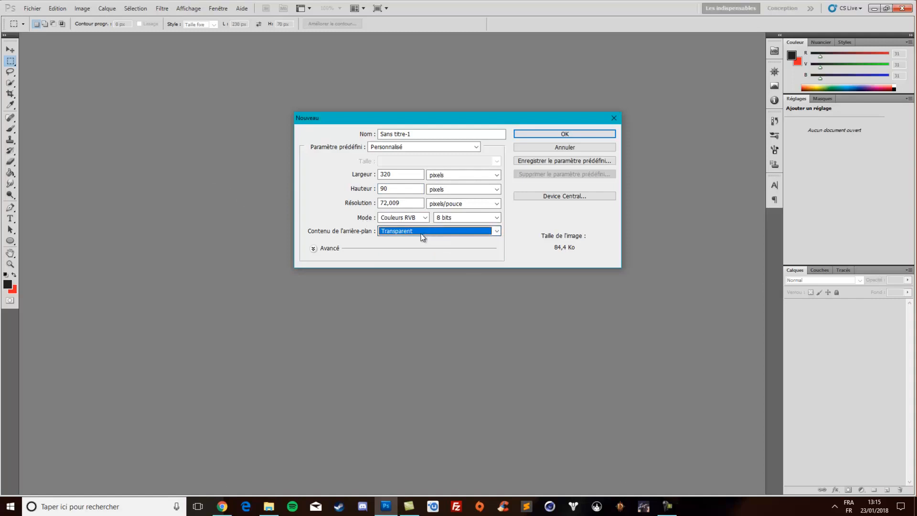
click(562, 133)
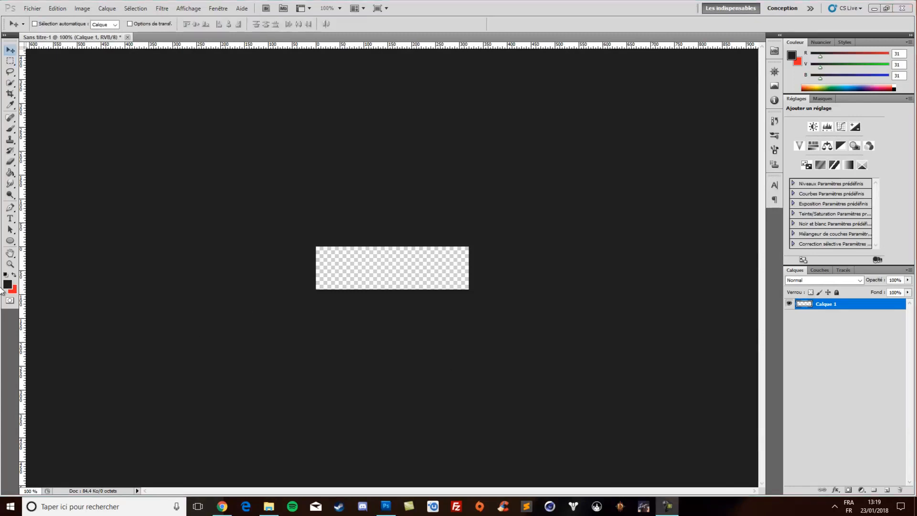
Add a new layer above Calque 1 and name it rouge
click(9, 264)
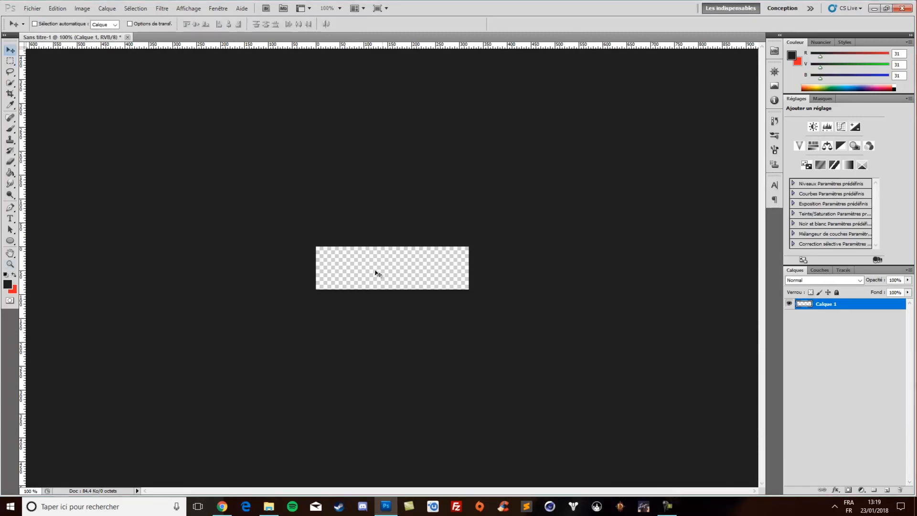
click(10, 264)
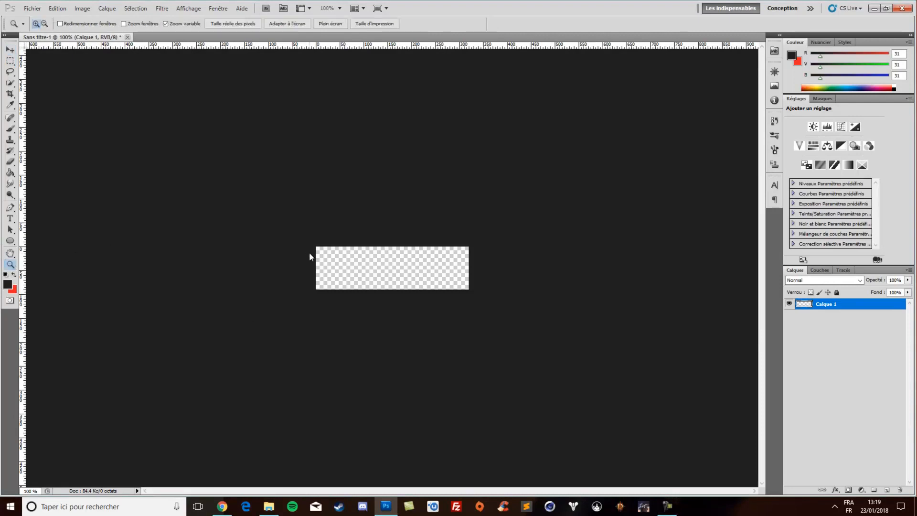
click(380, 271)
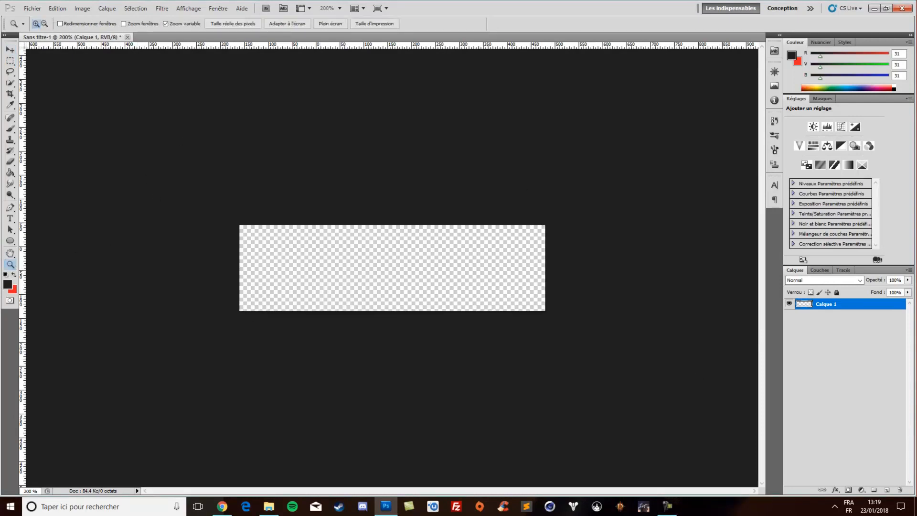
click(887, 490)
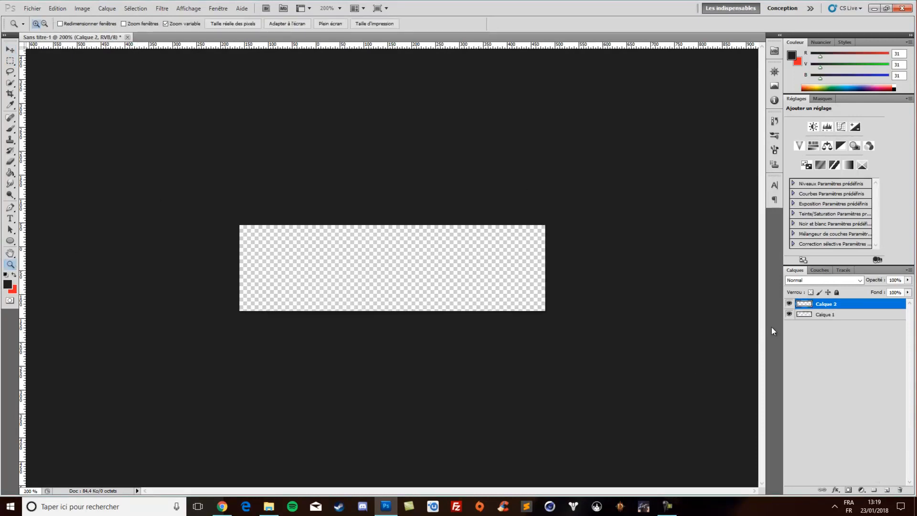
double_click(822, 305)
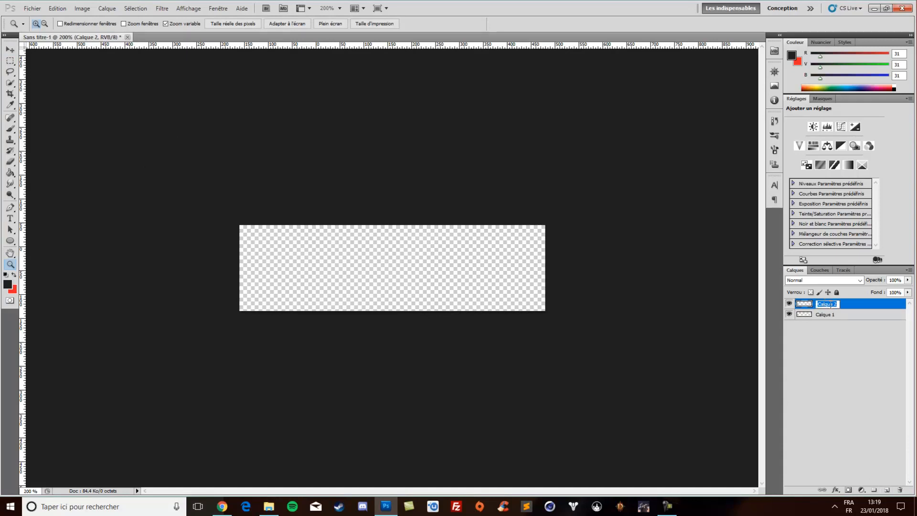
text(rouge)
key(Return)
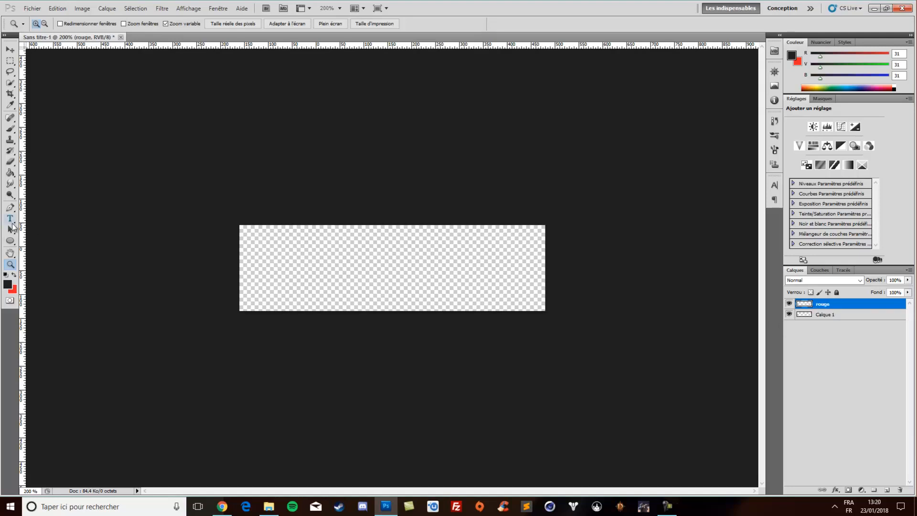
Swap the foreground and background colours to make red the foreground, and check its hex code in the colour picker
click(14, 275)
click(7, 286)
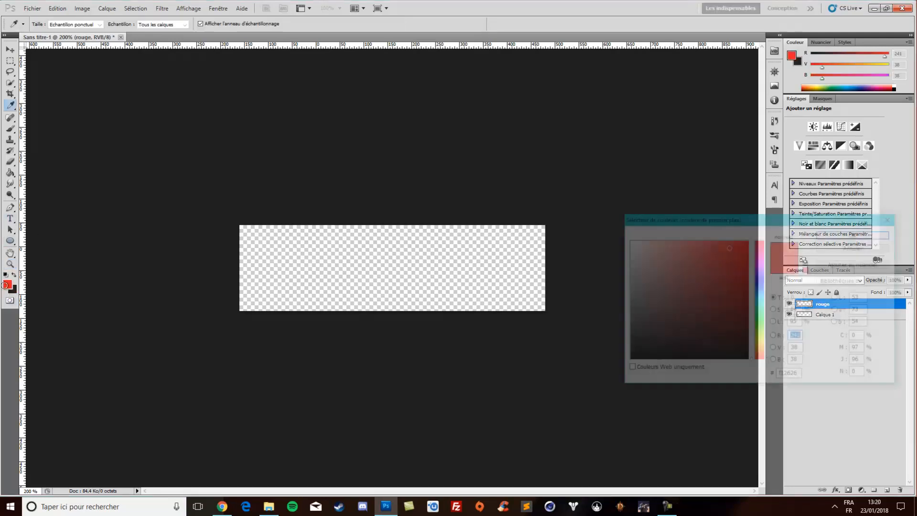
drag(801, 377, 781, 376)
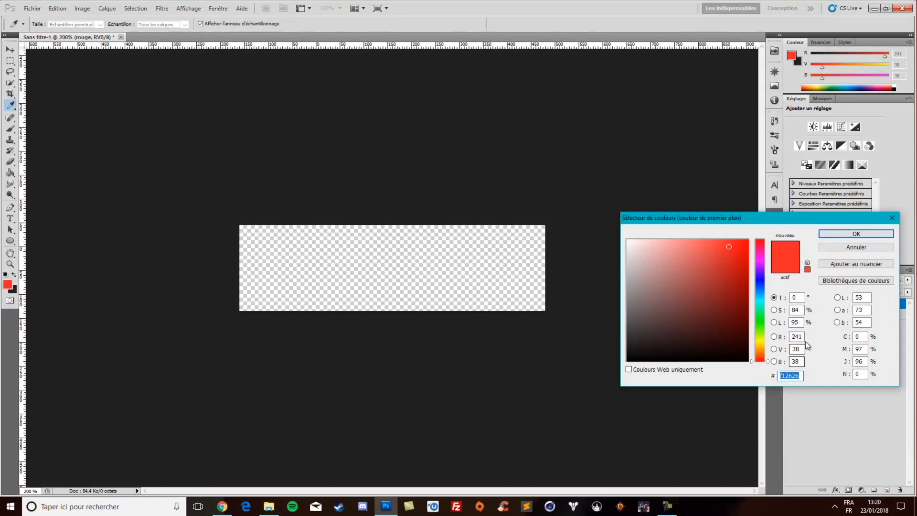
click(834, 248)
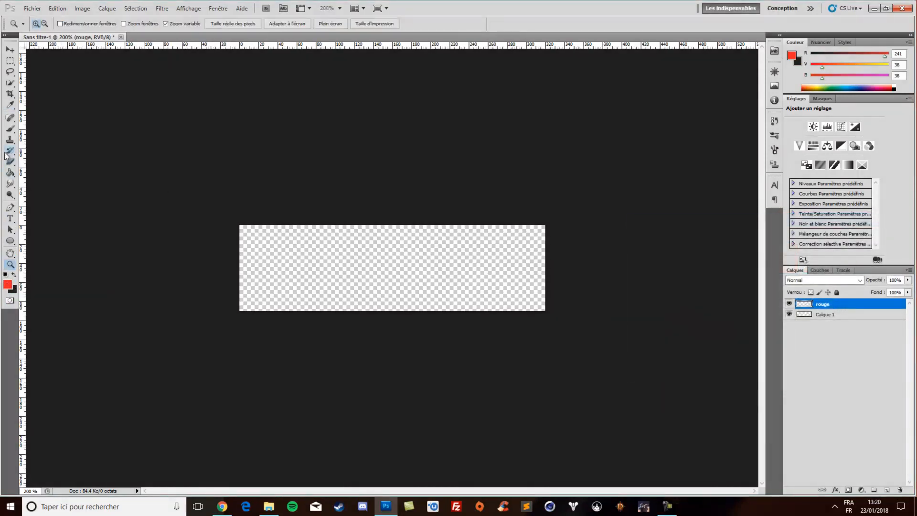
Place a fixed-size 90 x 90 px rectangular selection over the full canvas height, near the canvas's left end
click(11, 59)
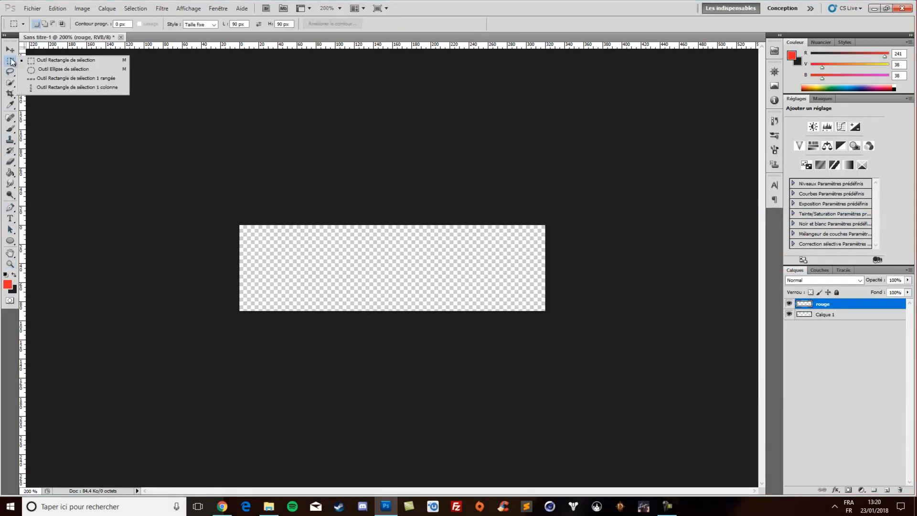
click(60, 63)
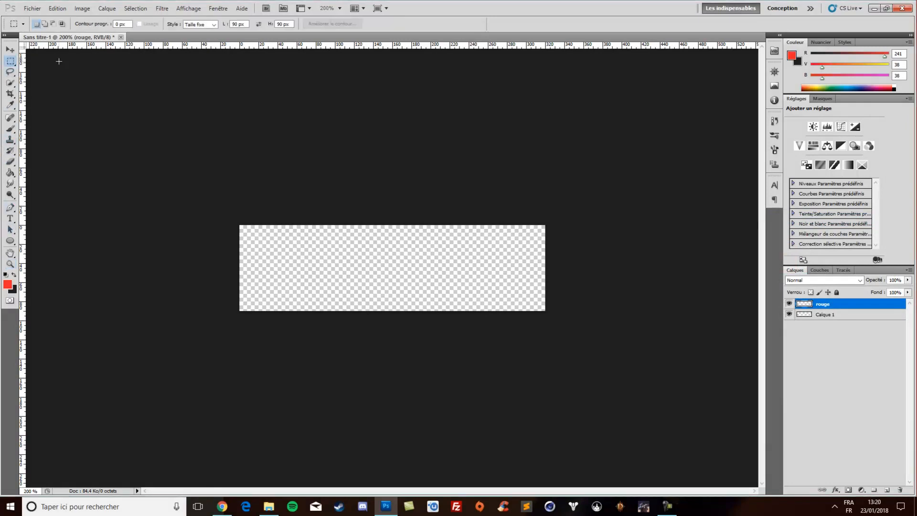
click(198, 27)
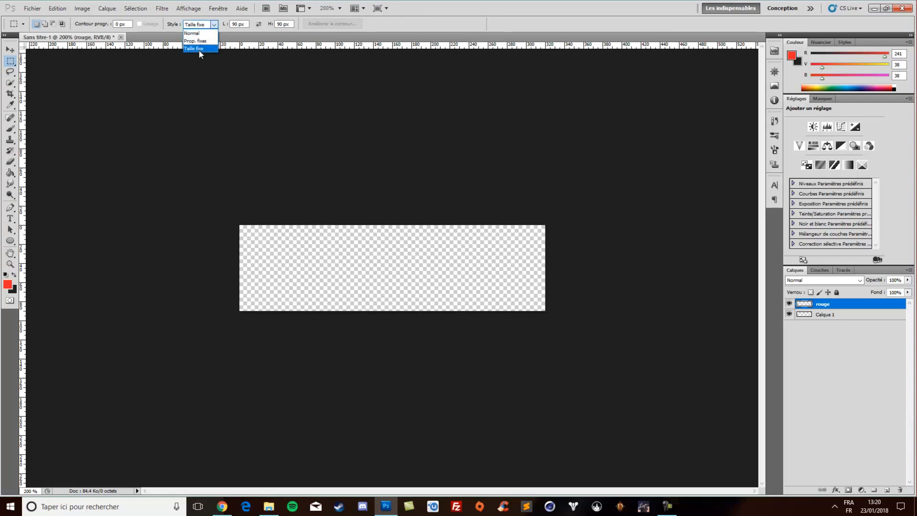
click(198, 48)
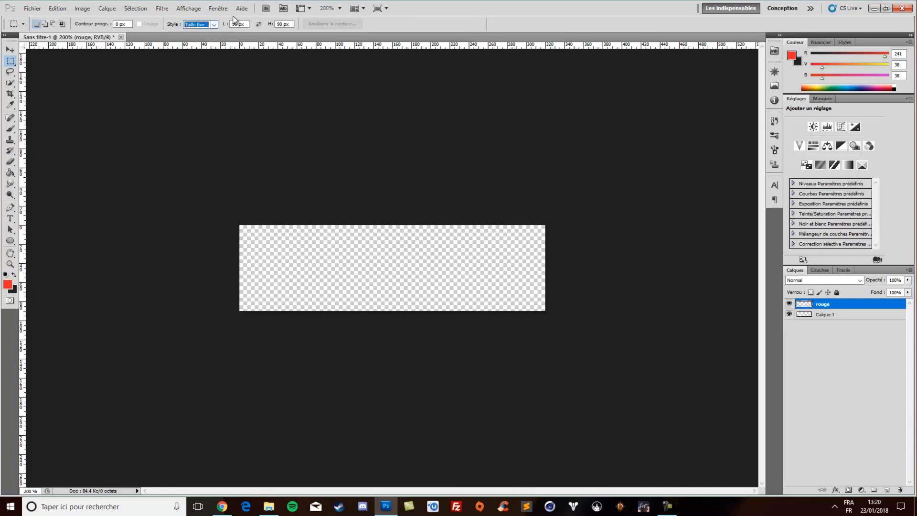
click(278, 24)
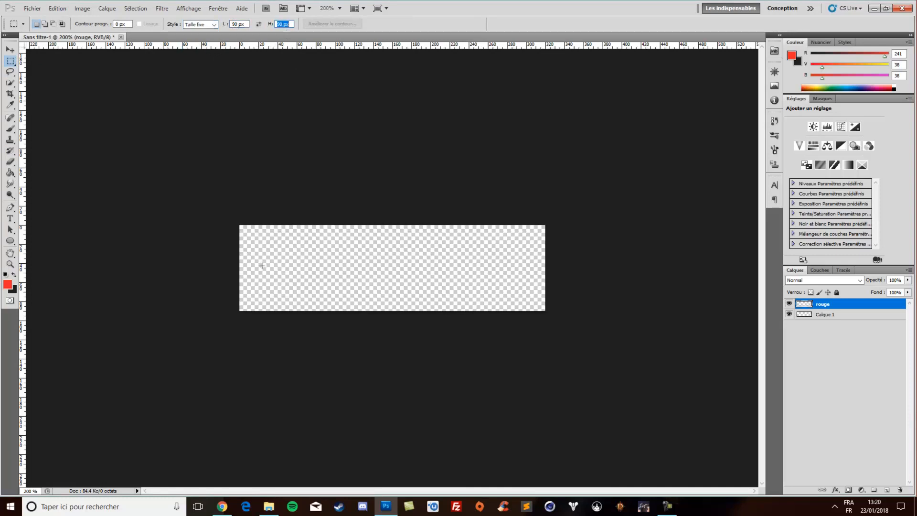
click(444, 26)
drag(254, 268, 256, 225)
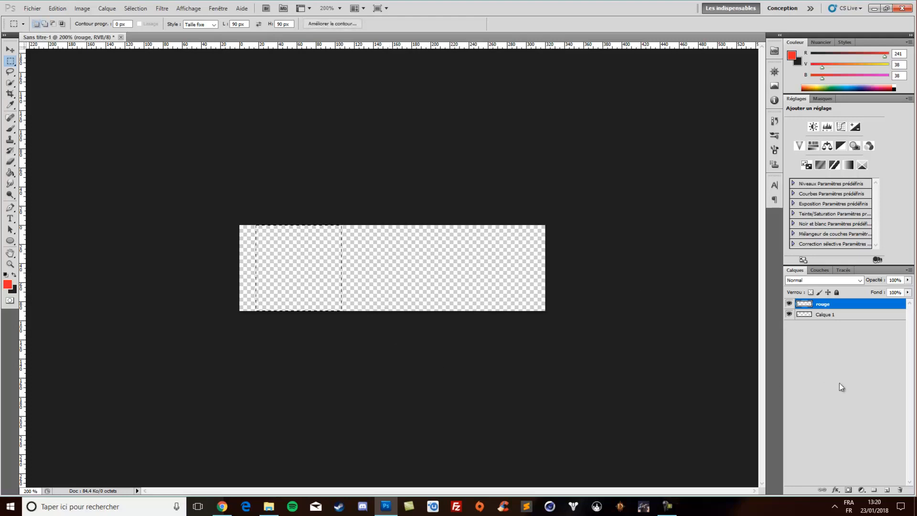
Fill the square selection with the red foreground colour and move it flush with the canvas's left edge, clearing the selection
drag(9, 173, 43, 184)
click(296, 272)
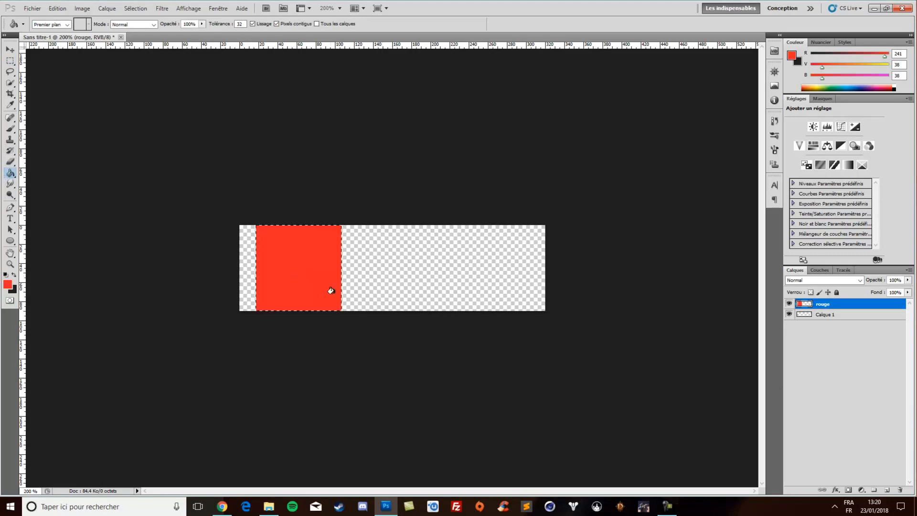
click(9, 48)
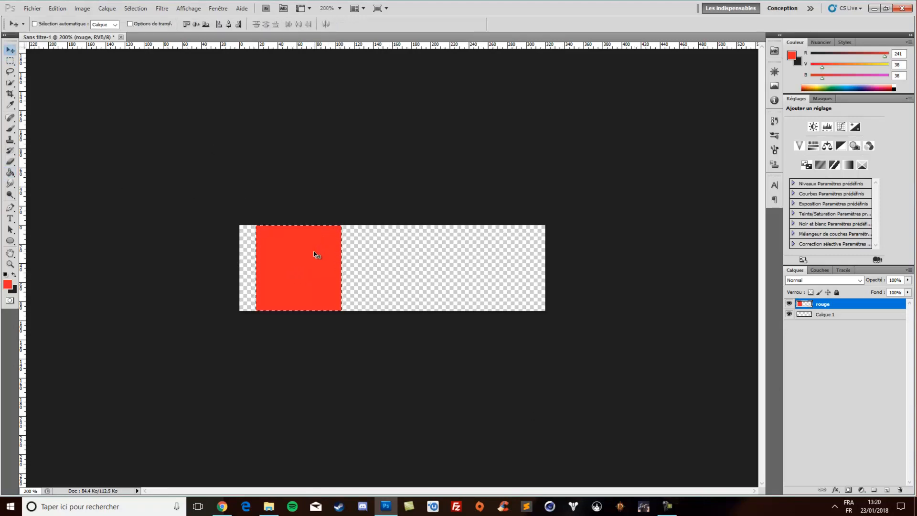
drag(318, 254, 300, 254)
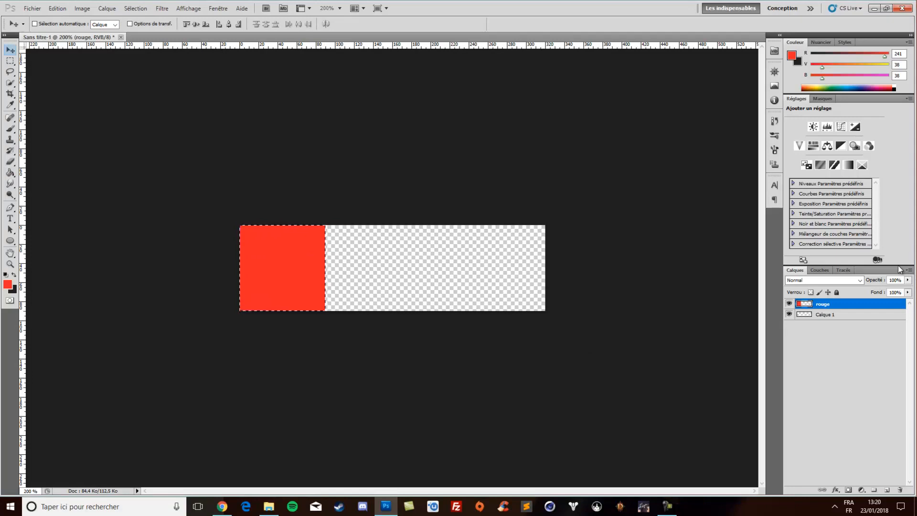
key(ctrl+d)
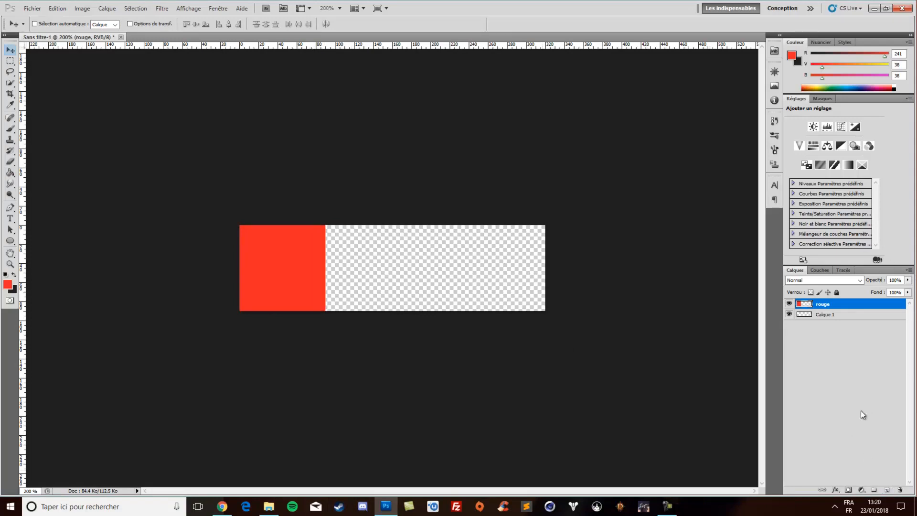
Add another layer on top of the stack and name it rectangle noir
click(886, 490)
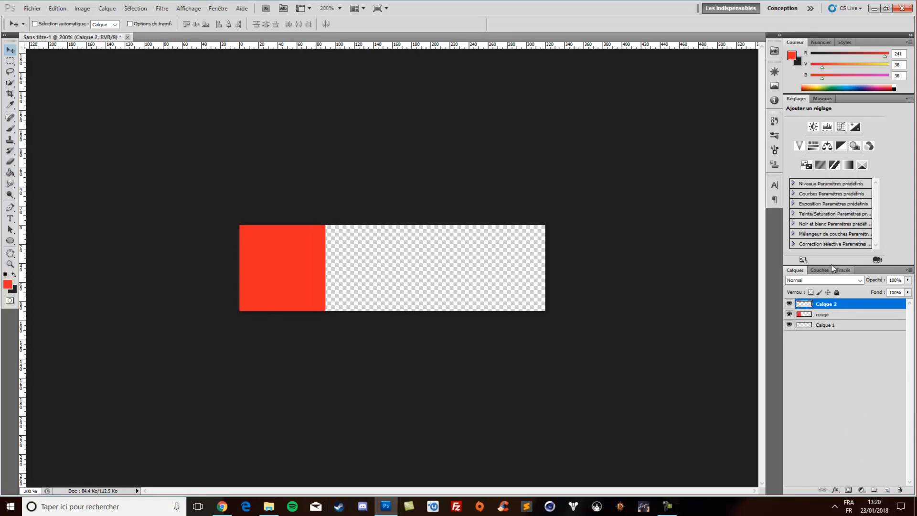
double_click(846, 304)
click(872, 258)
double_click(828, 305)
text(red)
text(tangle r)
key(Return)
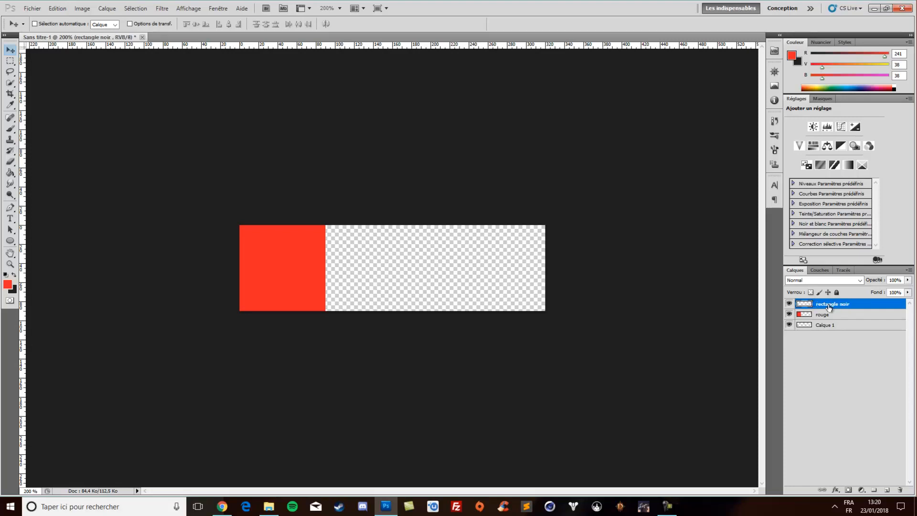
Rename the rouge layer as carré rouge, then make rectangle noir the active layer with the rectangular marquee tool ready
double_click(822, 315)
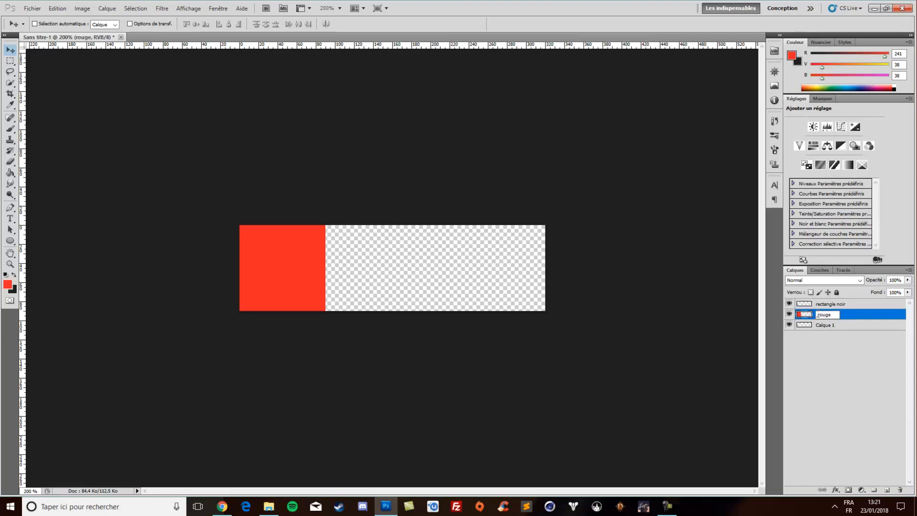
text(carrérouge)
click(875, 357)
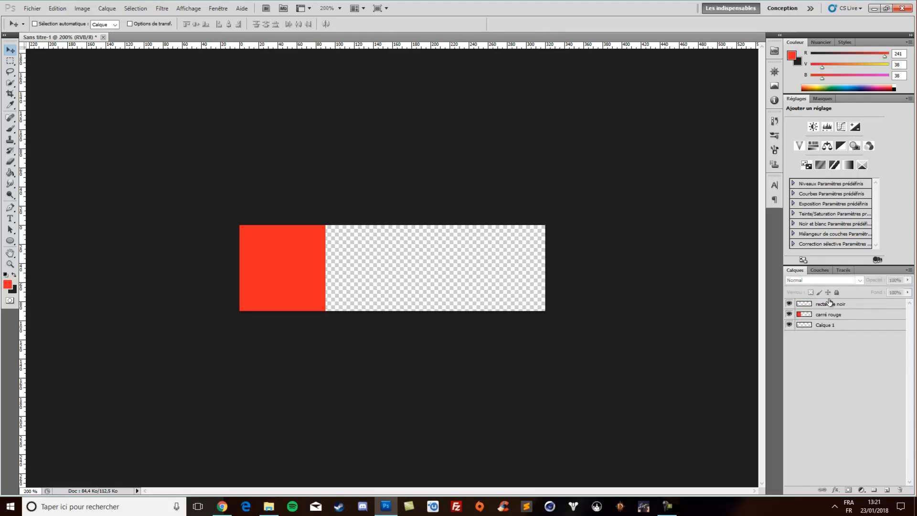
click(831, 303)
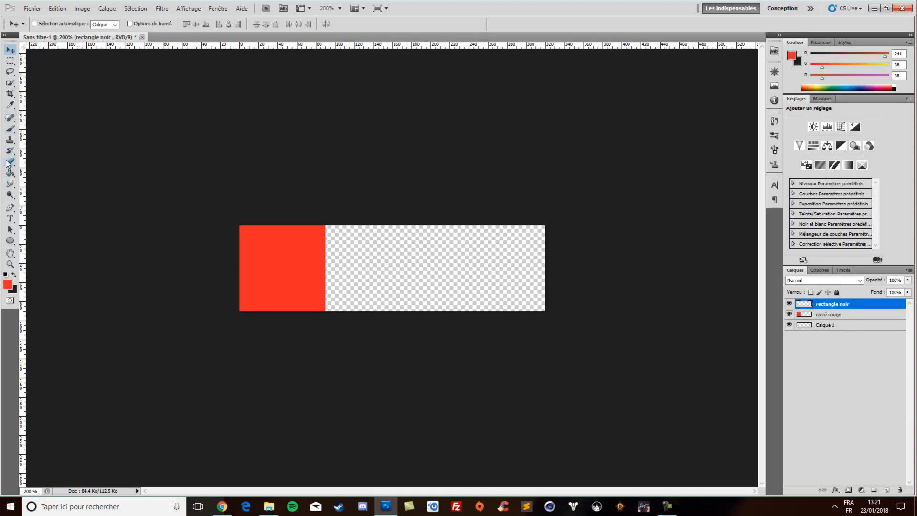
click(14, 64)
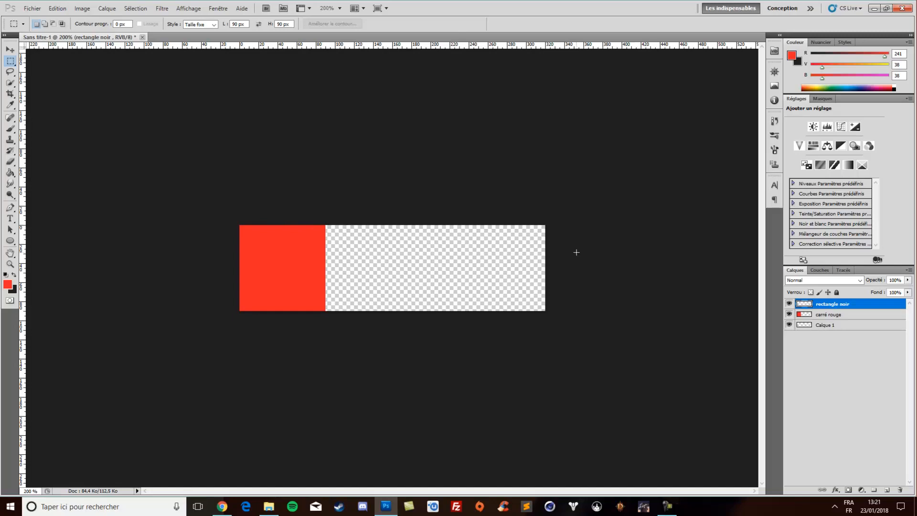
Switch to the Windows calculator, shrink its window and place it beside the red square
click(2, 512)
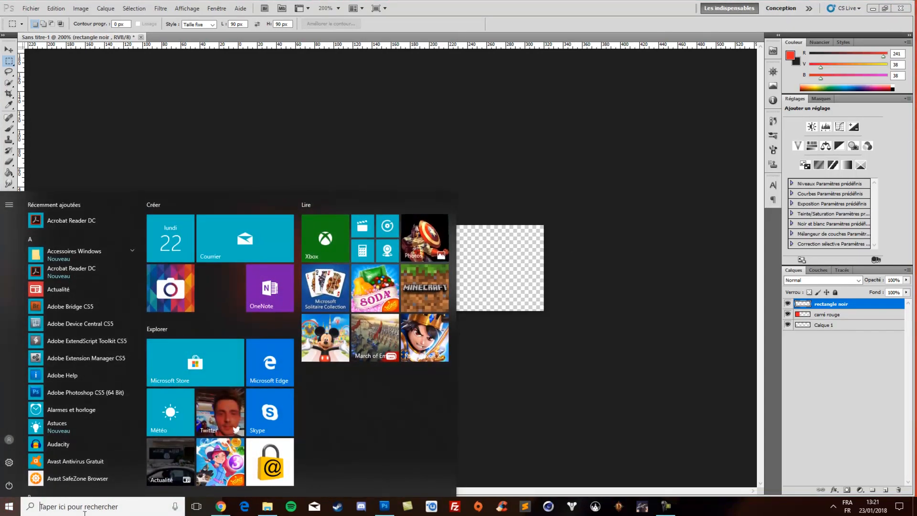
click(85, 507)
text(ca)
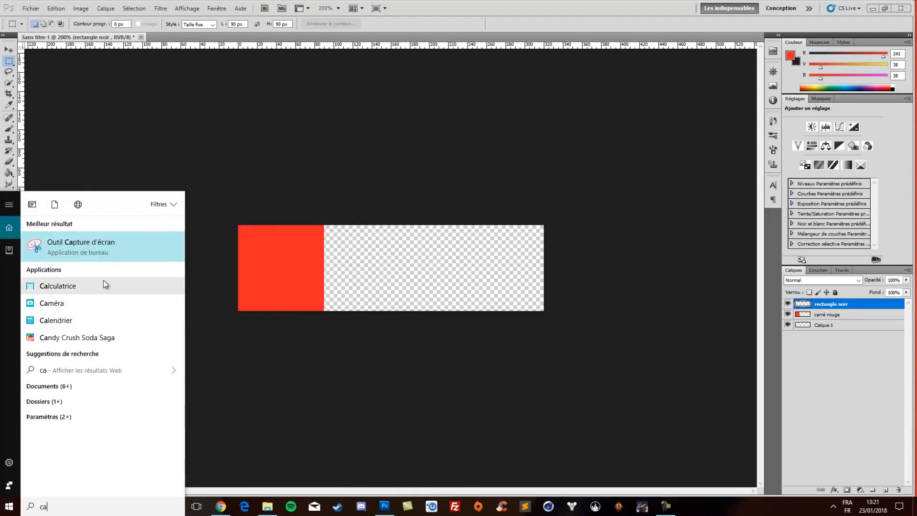
click(99, 289)
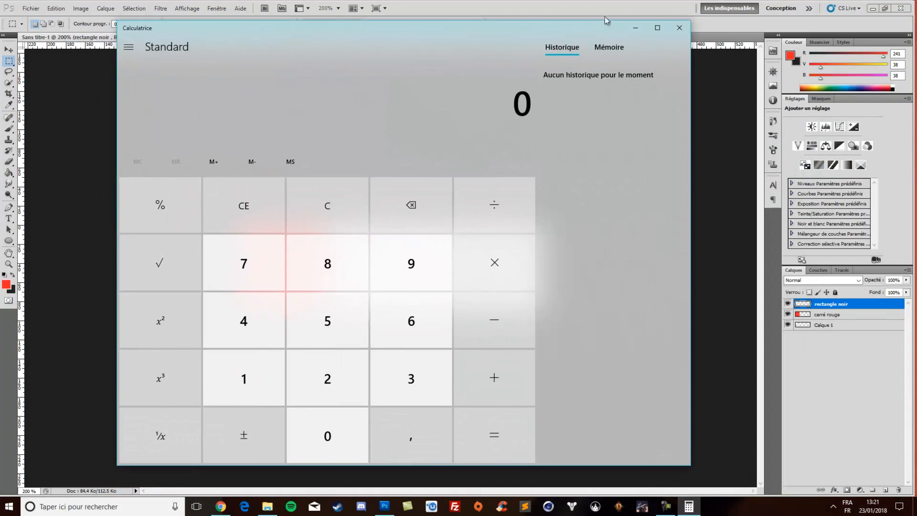
drag(689, 20, 430, 225)
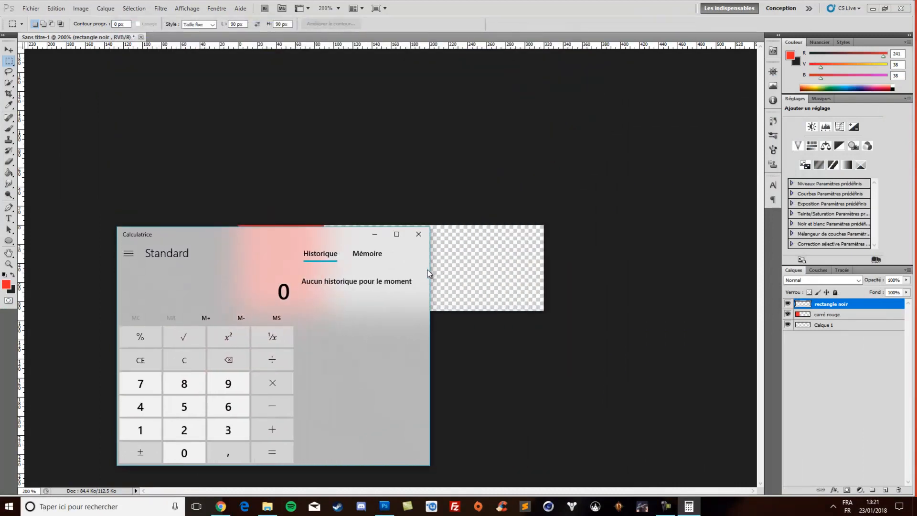
drag(311, 245, 682, 140)
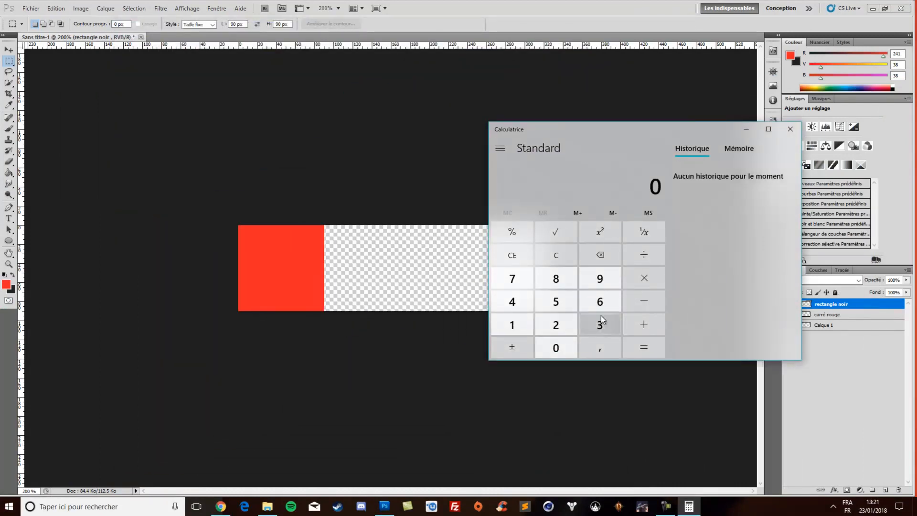
Calculate 320 minus 90 for the remaining banner width and move the calculator off the canvas
click(601, 321)
click(569, 325)
click(558, 346)
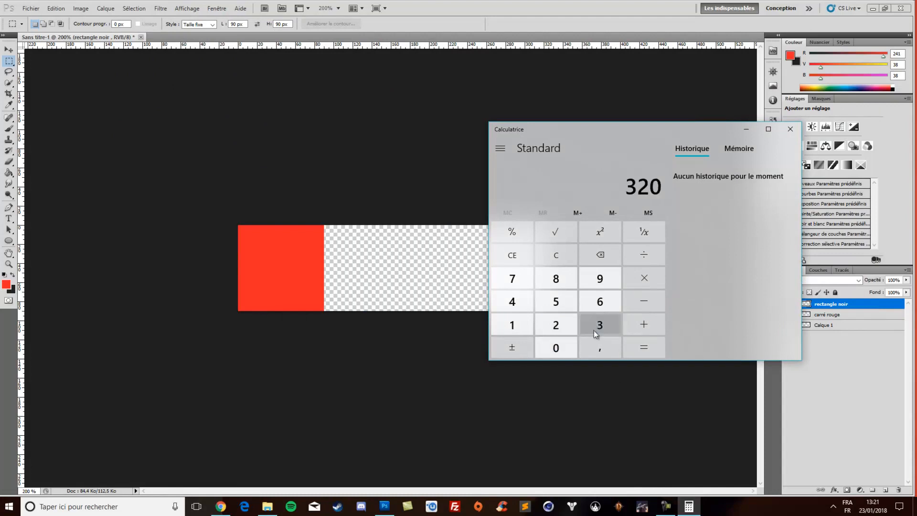
click(645, 306)
click(600, 278)
click(555, 348)
click(650, 348)
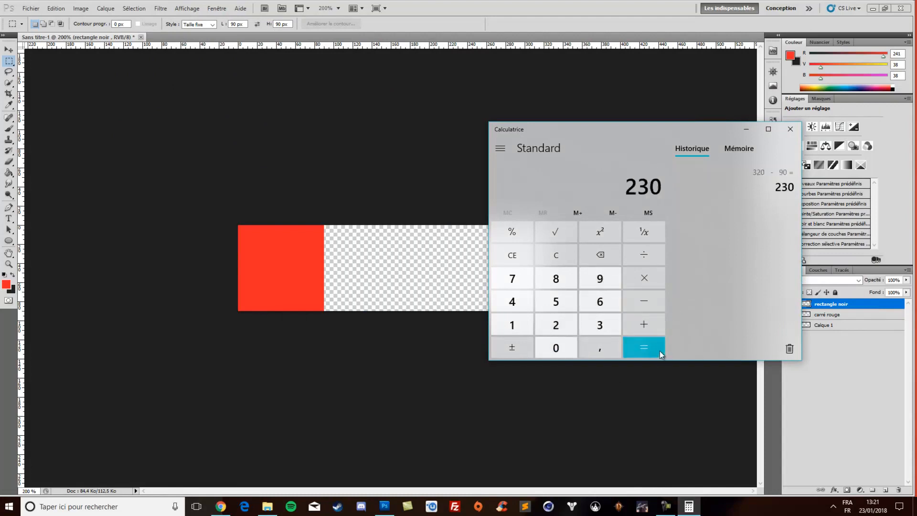
drag(636, 137, 485, 159)
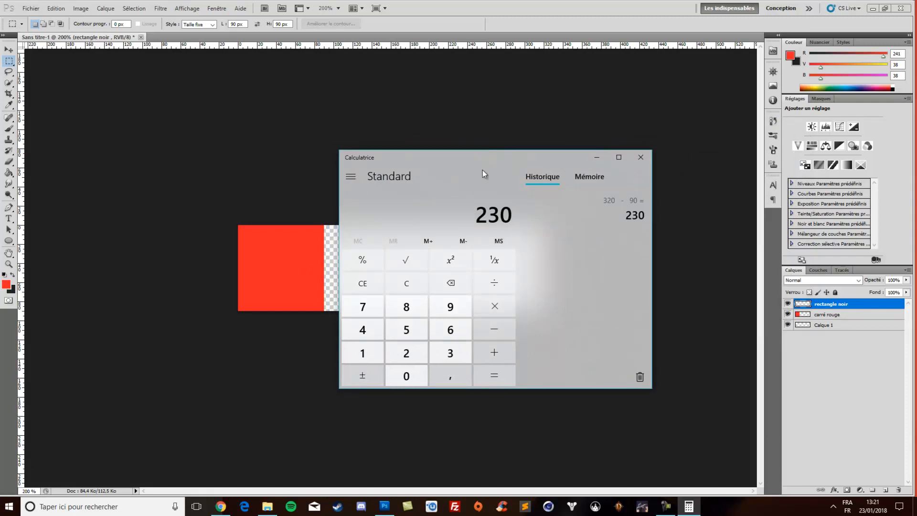
drag(495, 170, 916, 174)
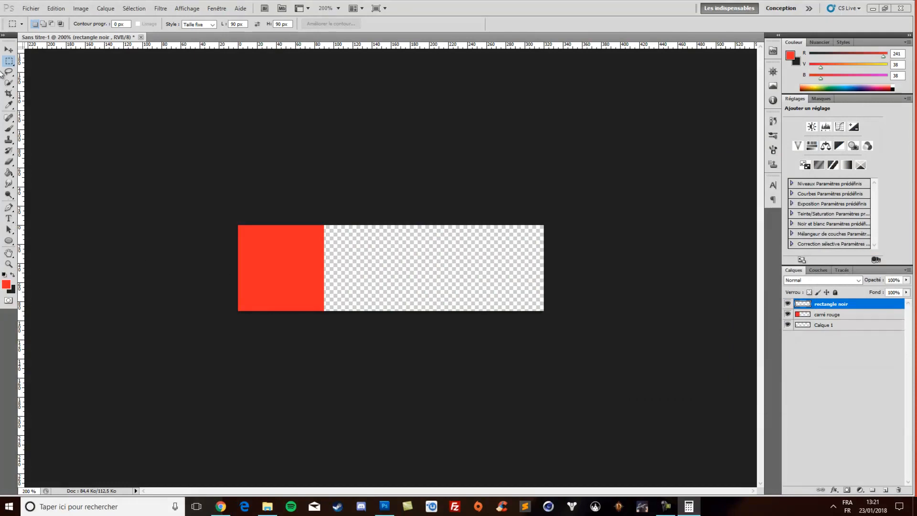
Place a fixed-size marquee 230 px wide and about 70 px high against the banner's bottom edge, just right of the red square
click(278, 53)
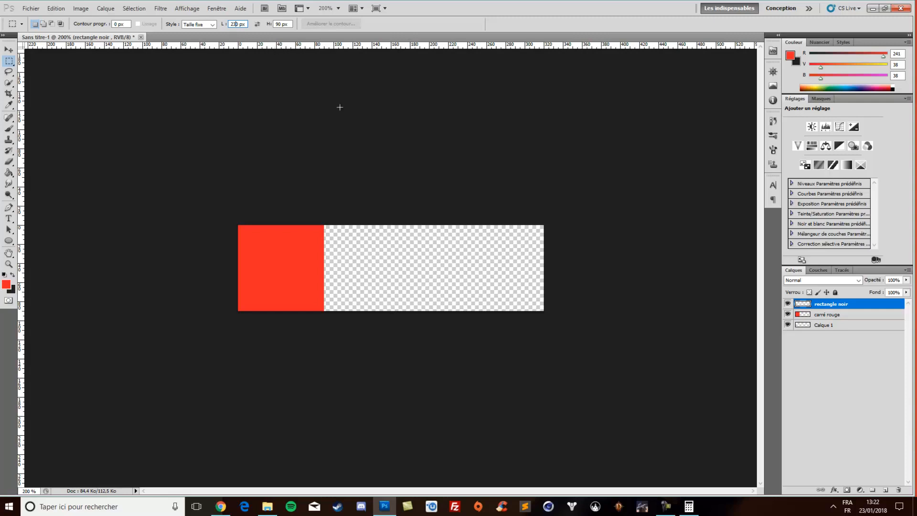
click(282, 24)
drag(394, 272, 340, 348)
Try to move the marquee on the empty rectangle noir layer with the Move tool
click(8, 51)
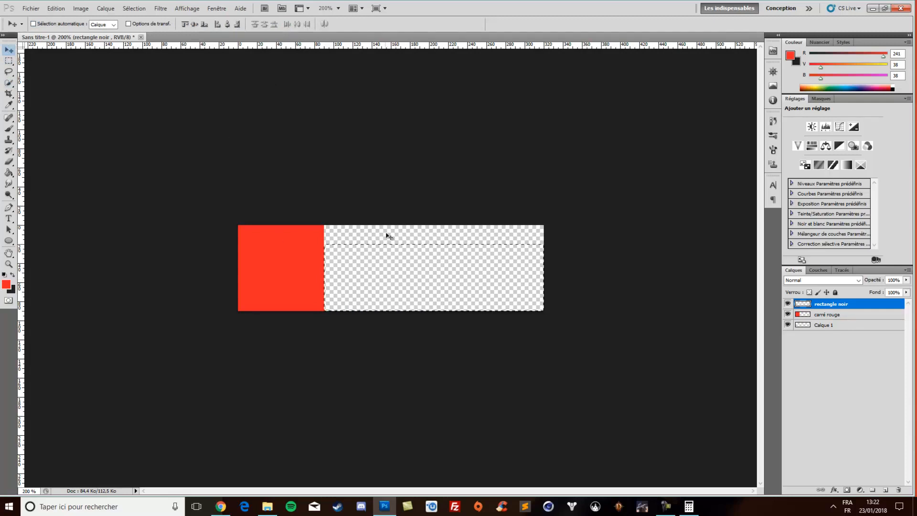
click(398, 274)
click(457, 191)
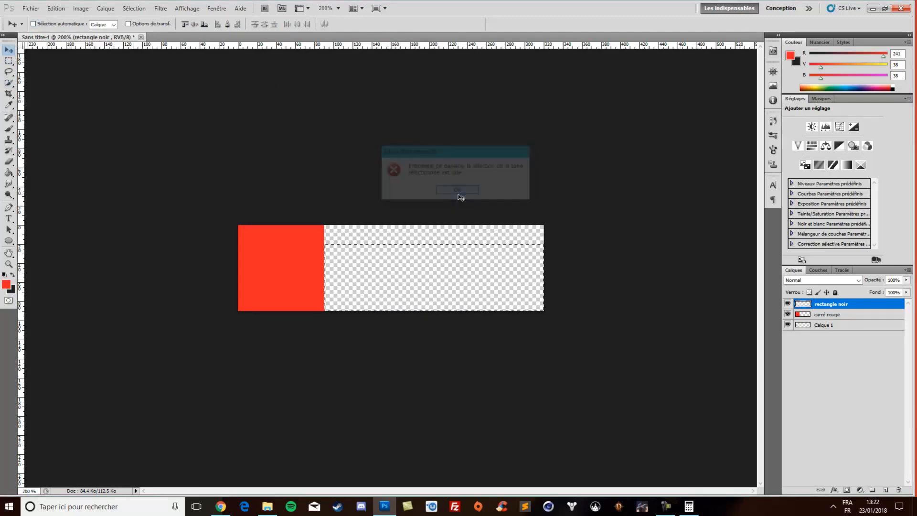
Make dark grey 1f1f1f the foreground colour and fill the marquee with it on the rectangle noir layer
key(x)
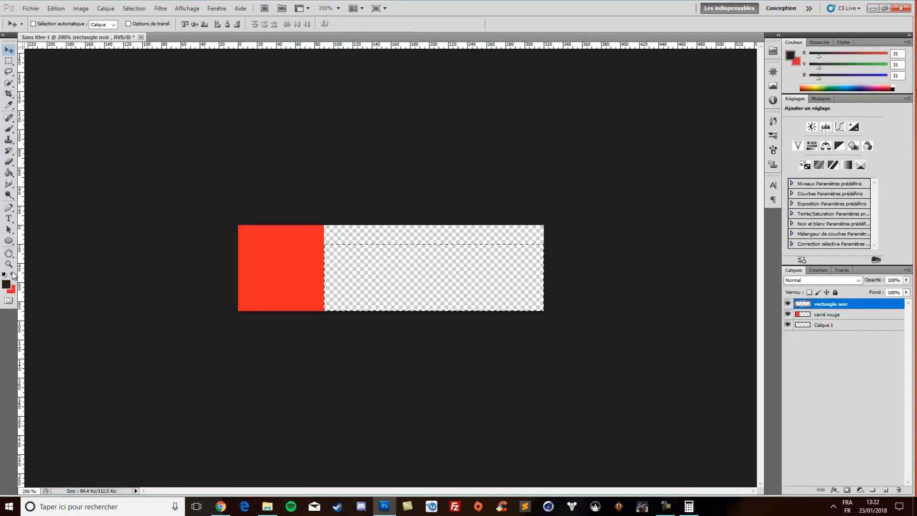
click(9, 173)
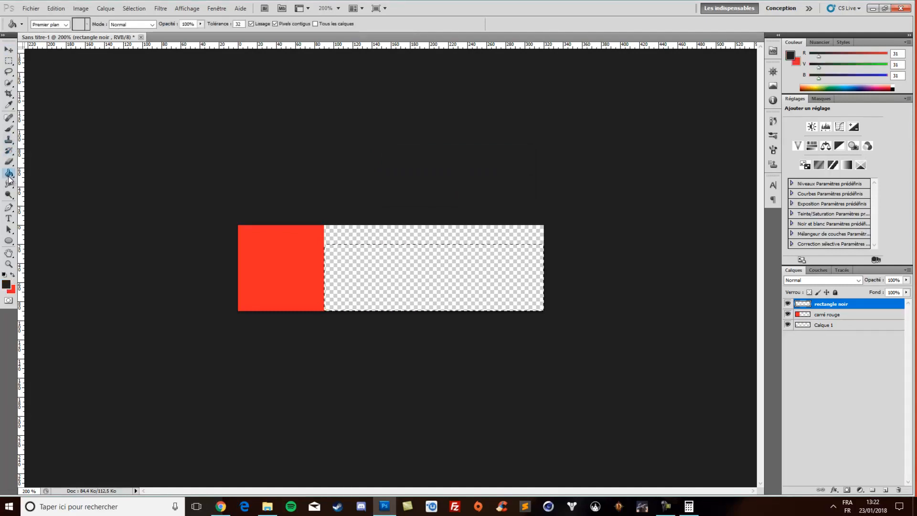
click(7, 284)
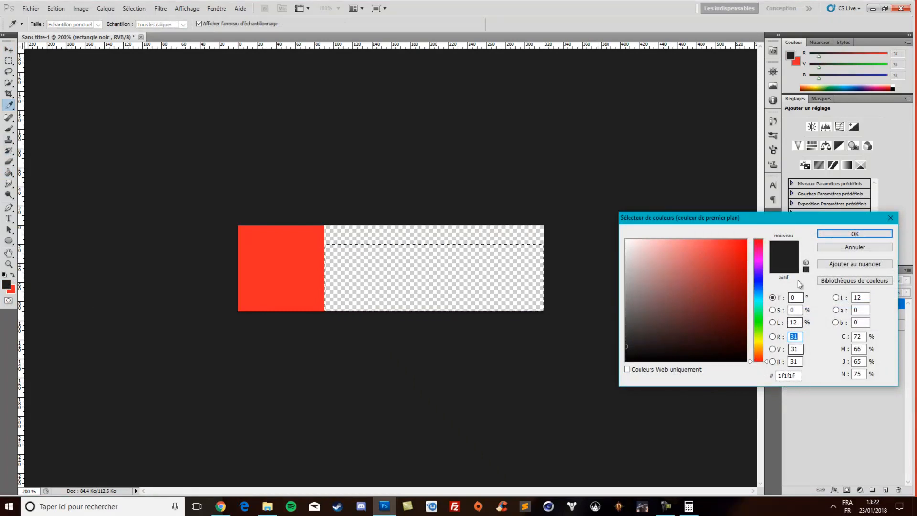
click(855, 234)
click(427, 289)
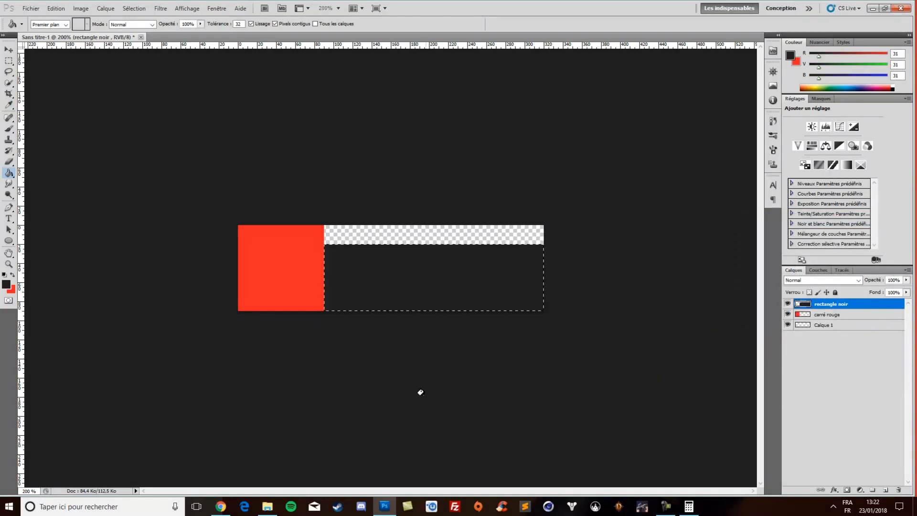
Move the filled black rectangle up about 10 px so it sits vertically centred beside the red square
click(14, 53)
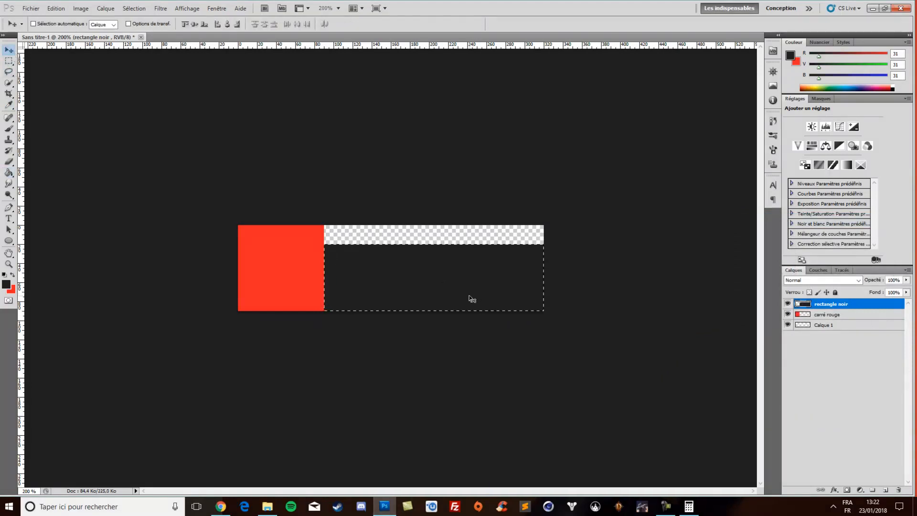
drag(445, 293, 445, 283)
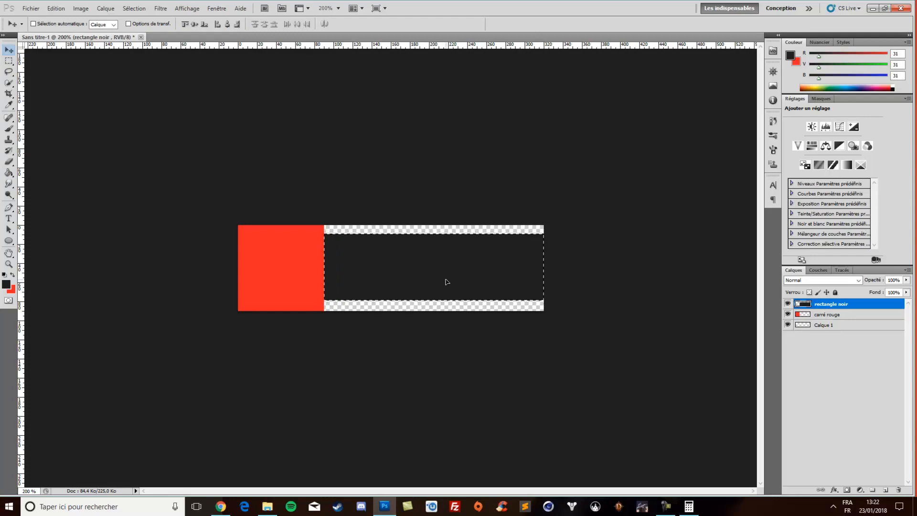
drag(446, 285, 443, 282)
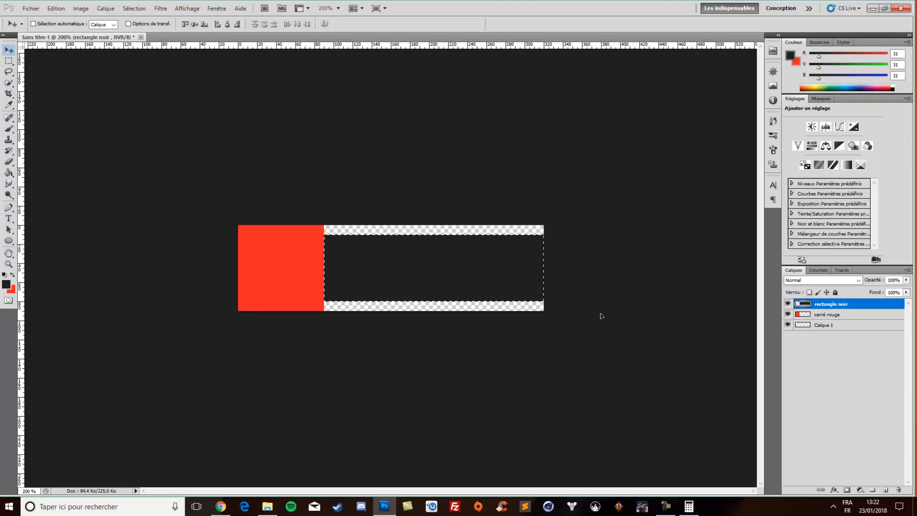
Clear the selection and place a horizontal guide through the vertical centre of the carré rouge layer's square
click(828, 318)
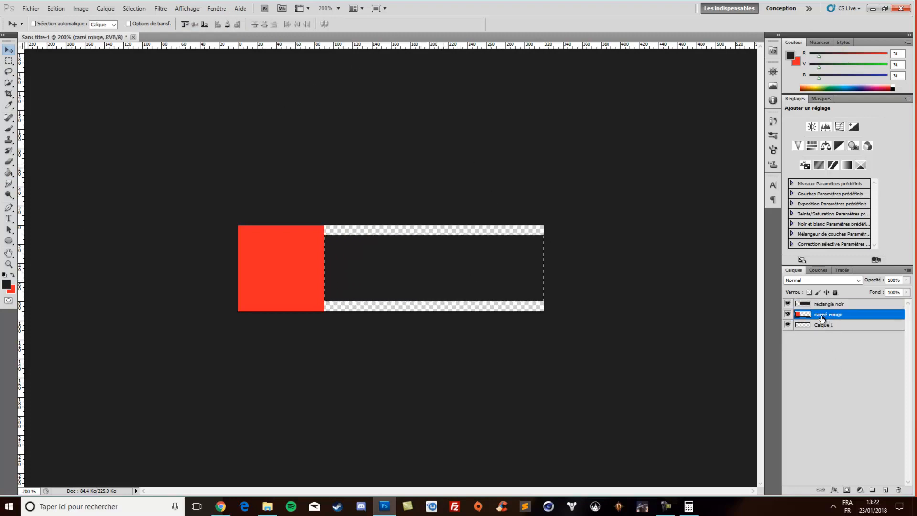
key(ctrl+d)
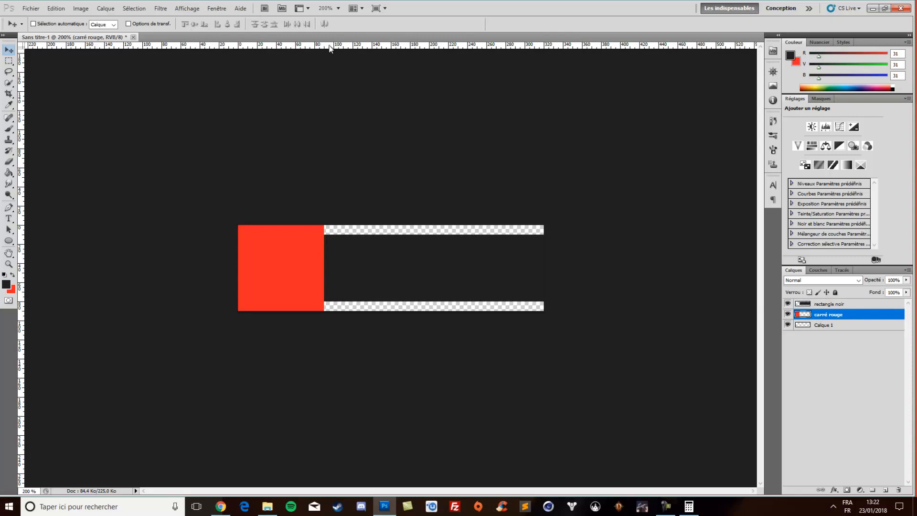
drag(267, 48, 261, 270)
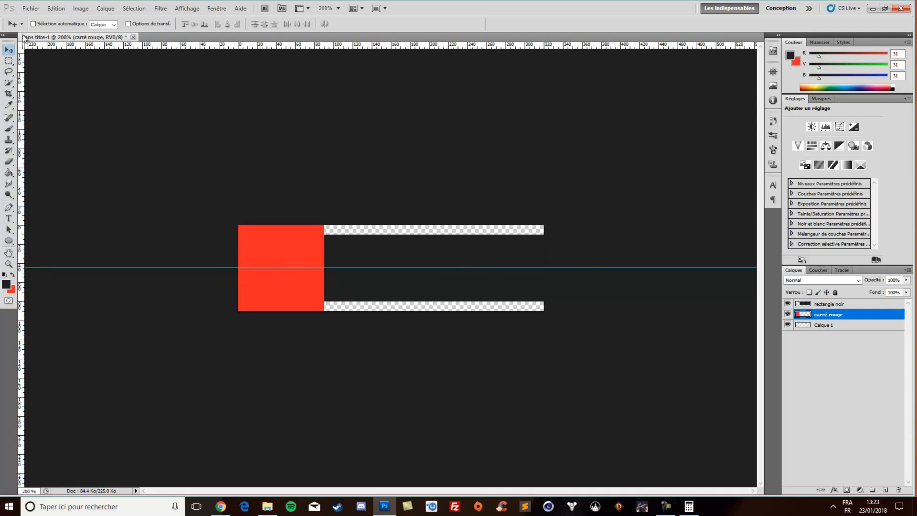
Align the rectangle noir layer's rectangle to the horizontal guide and leave no layer active
click(831, 303)
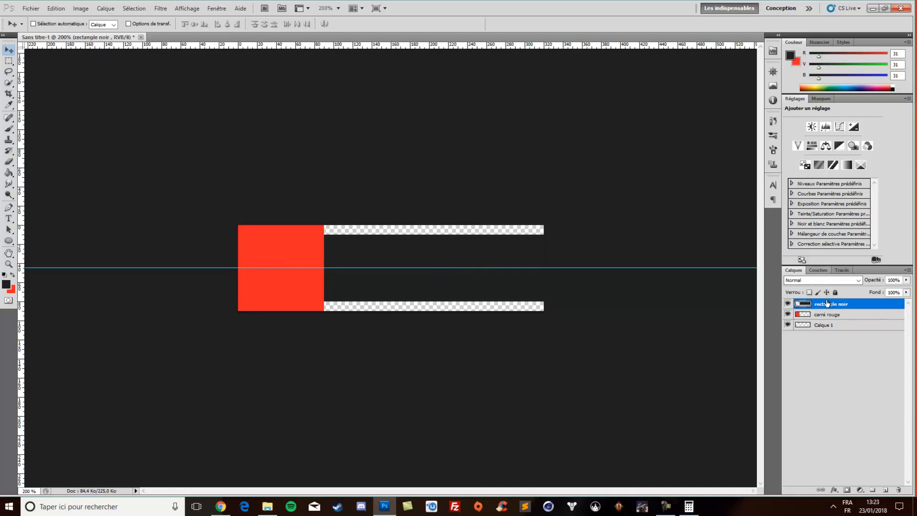
mouse_move(483, 280)
mouse_down()
mouse_move(481, 289)
mouse_move(481, 280)
mouse_up()
click(846, 346)
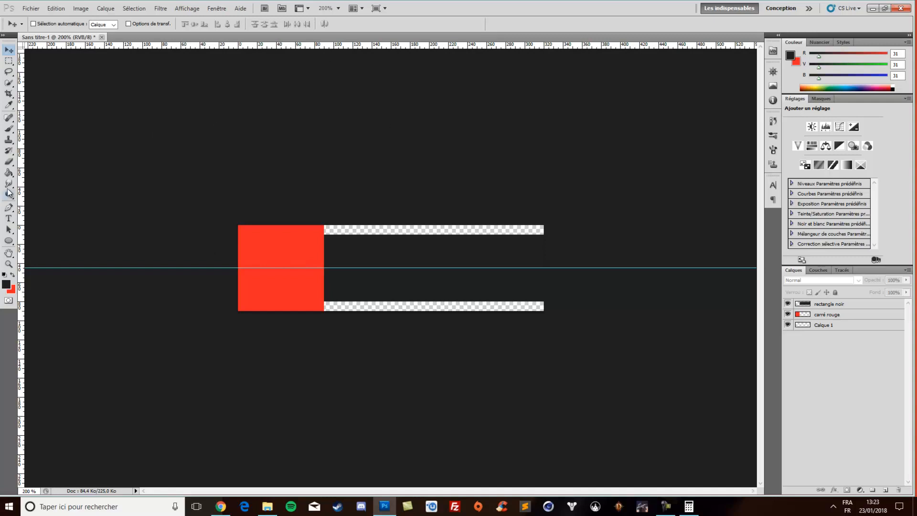
Place one vertical guide through the red square's centre and another along its right edge
drag(22, 202, 281, 214)
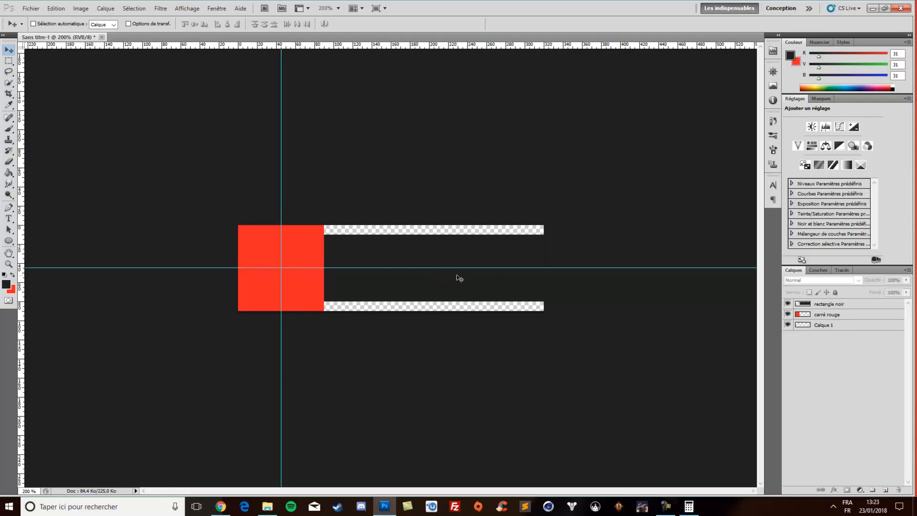
drag(21, 286, 326, 305)
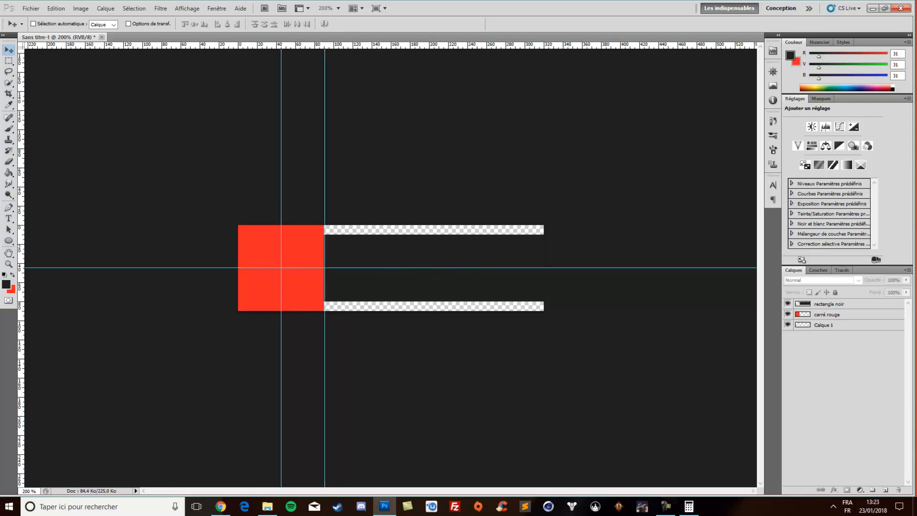
Move the vertical guide on the red square's right edge to the black rectangle's centre, at about 205 px
key(alt+Tab)
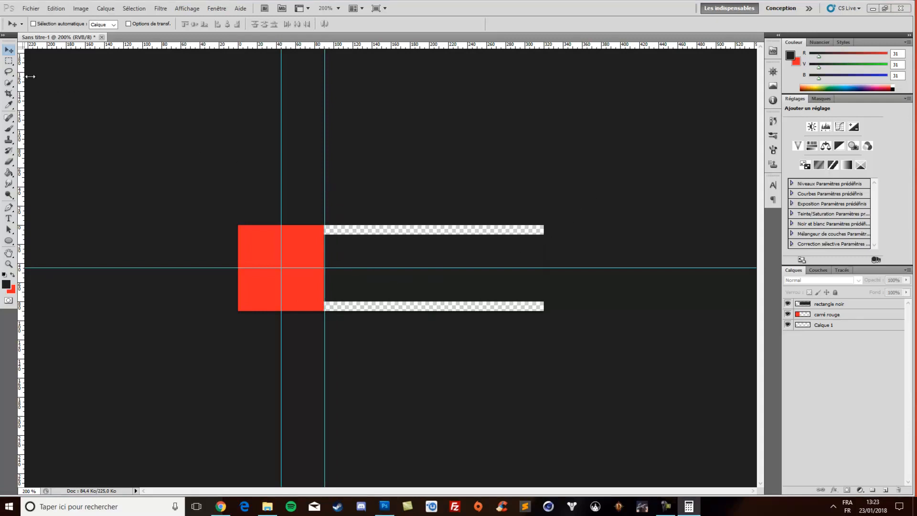
click(337, 174)
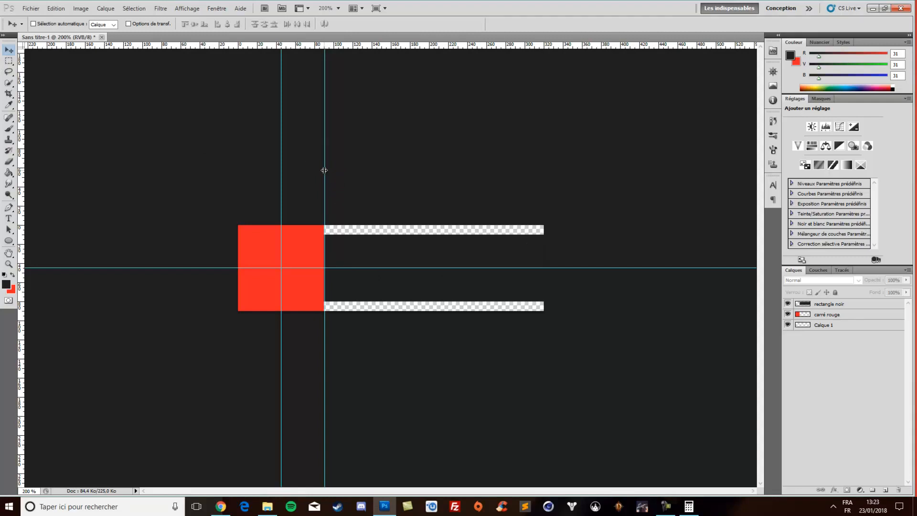
mouse_move(324, 170)
mouse_down()
mouse_move(367, 176)
mouse_move(324, 175)
mouse_up()
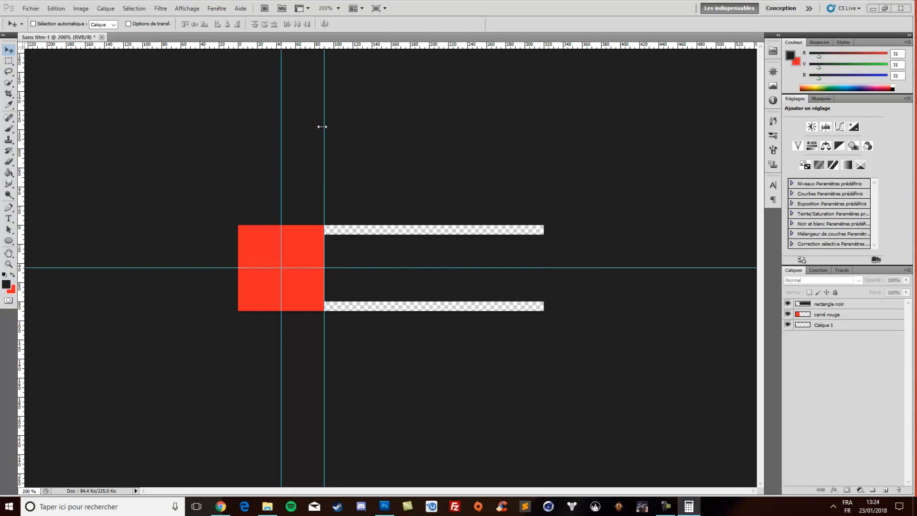
click(10, 50)
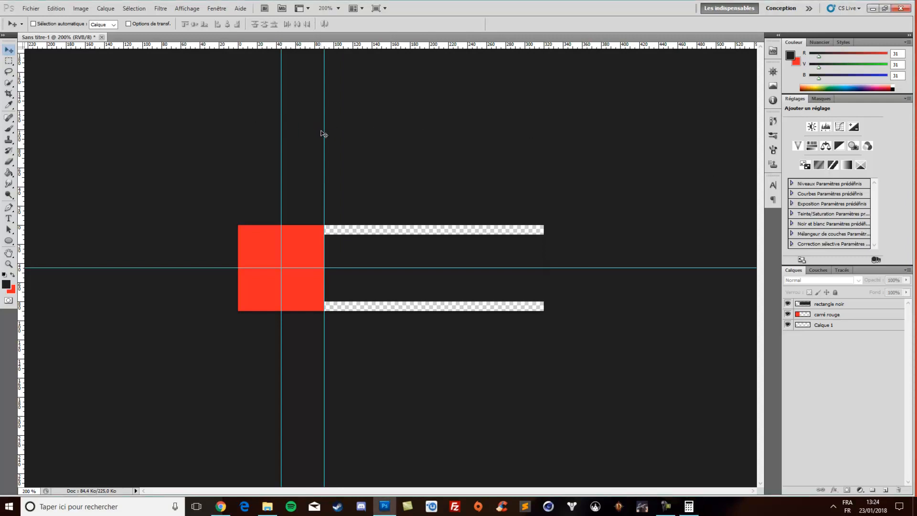
drag(324, 131, 435, 144)
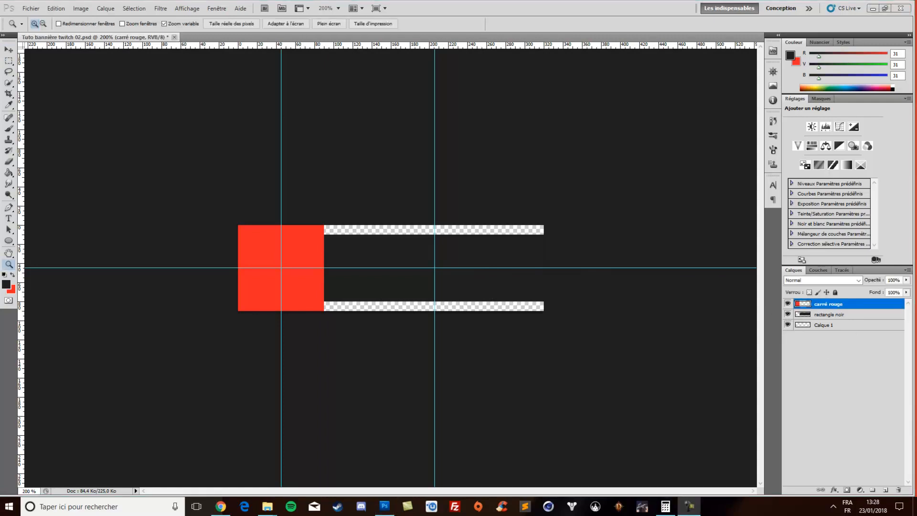
Hide the carré rouge layer
click(788, 303)
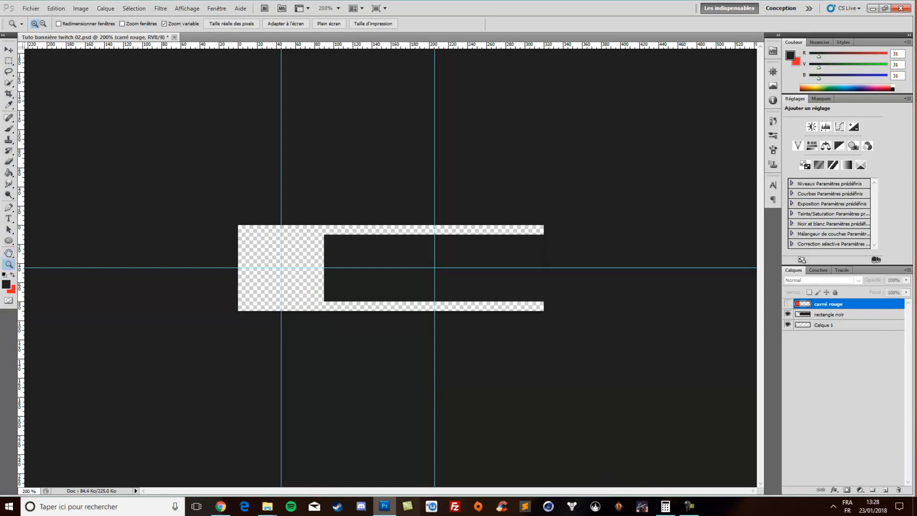
Switch to the Bannière 05 folder, examine the finished panel presentation and Bannière 057 as references, and return to Photoshop
mouse_move(266, 510)
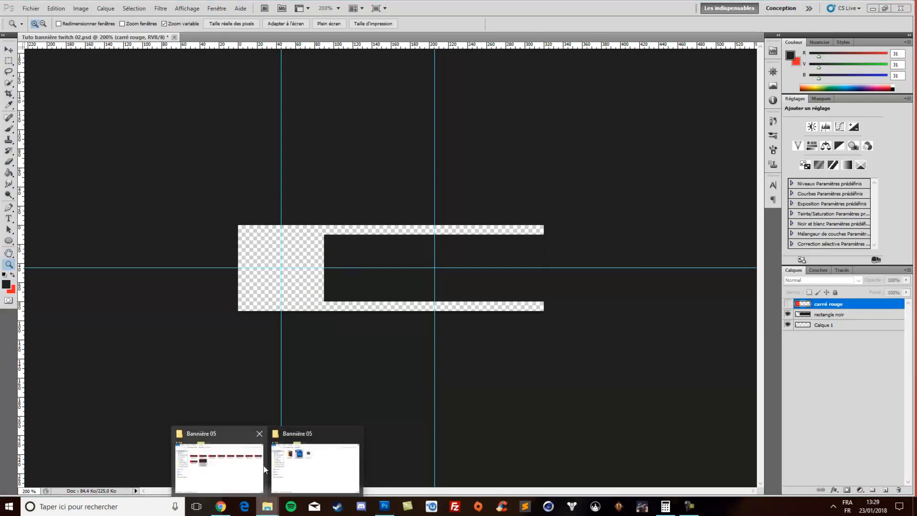
click(219, 466)
double_click(489, 252)
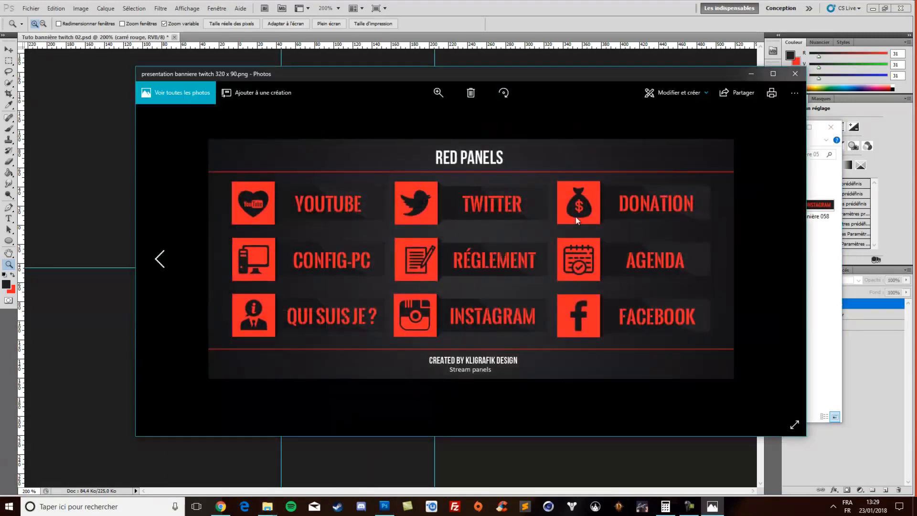
click(795, 74)
double_click(746, 208)
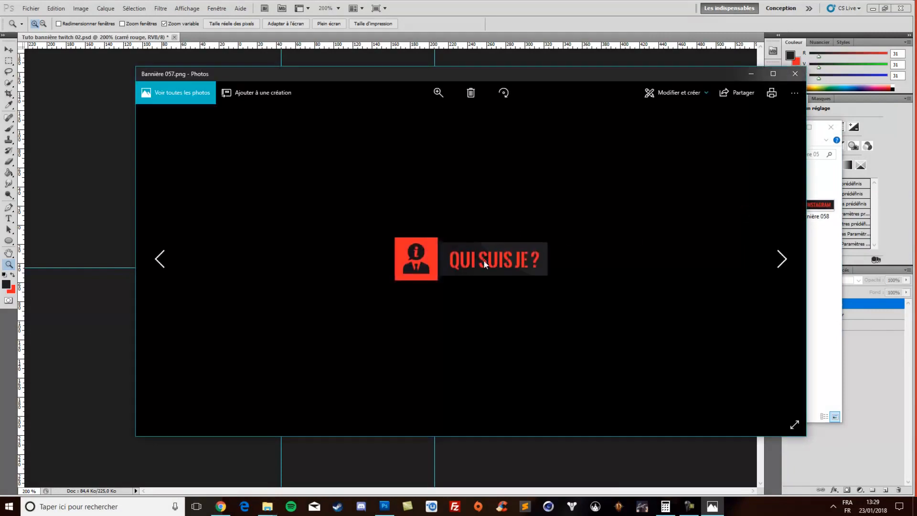
right_click(628, 263)
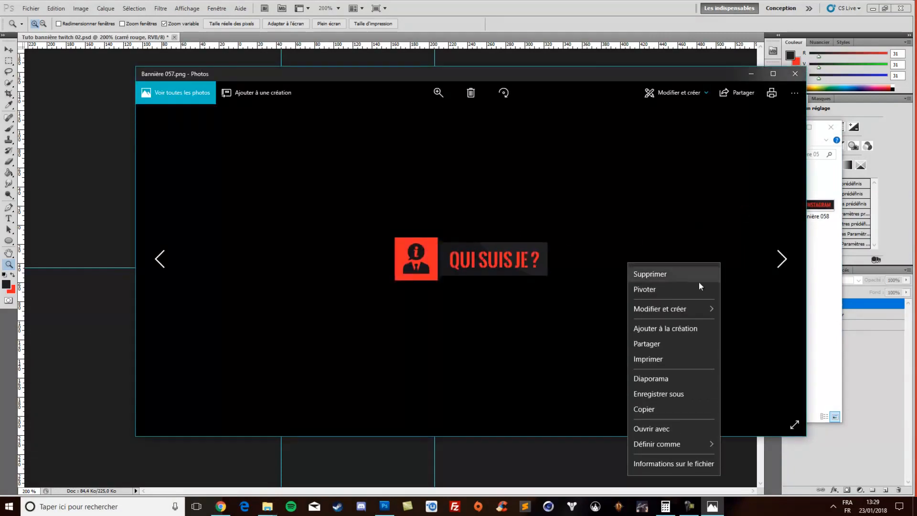
click(795, 74)
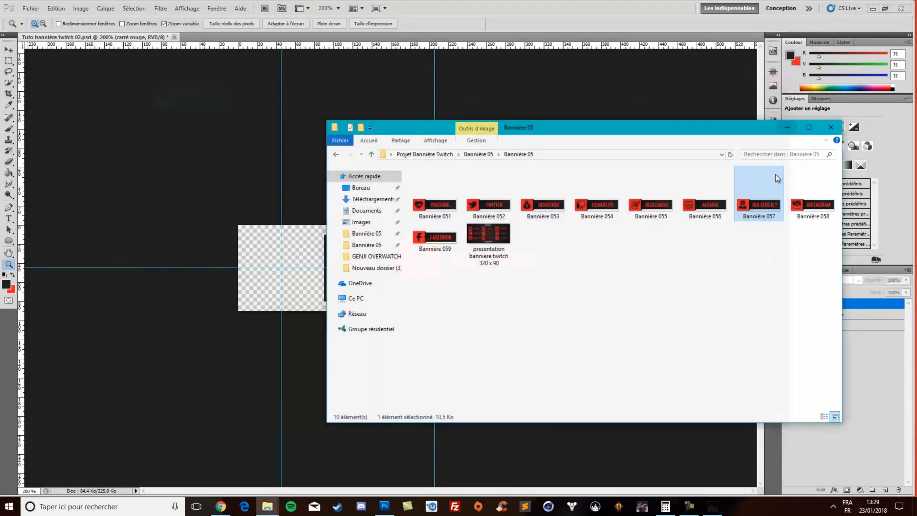
double_click(499, 246)
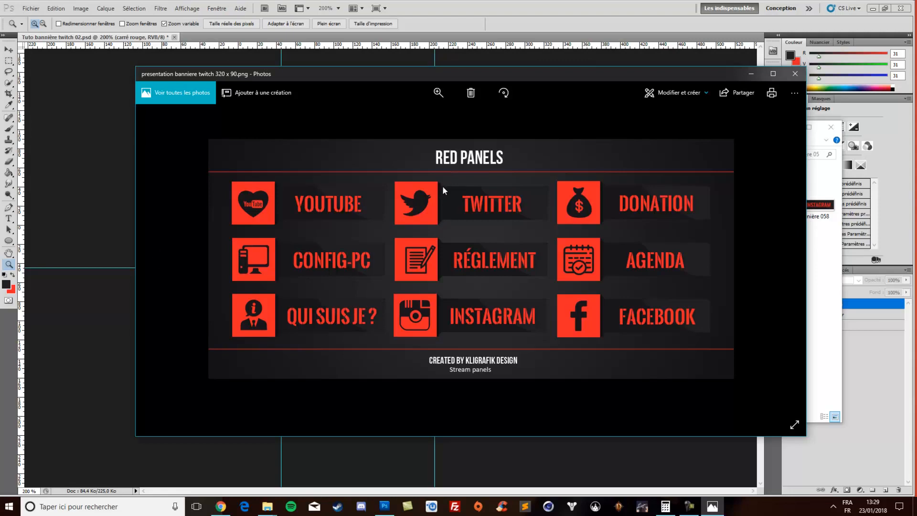
click(795, 74)
click(829, 127)
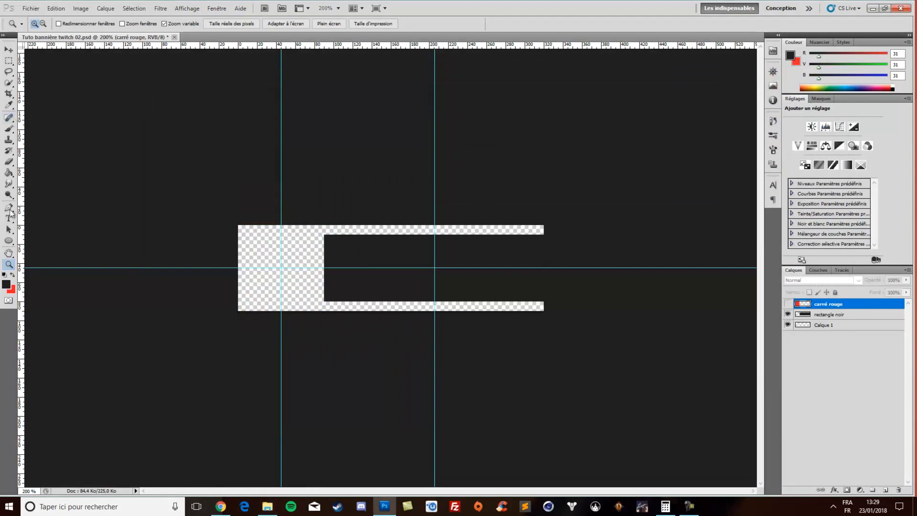
Get the Pen tool ready and add a new layer directly beneath rectangle noir
click(323, 258)
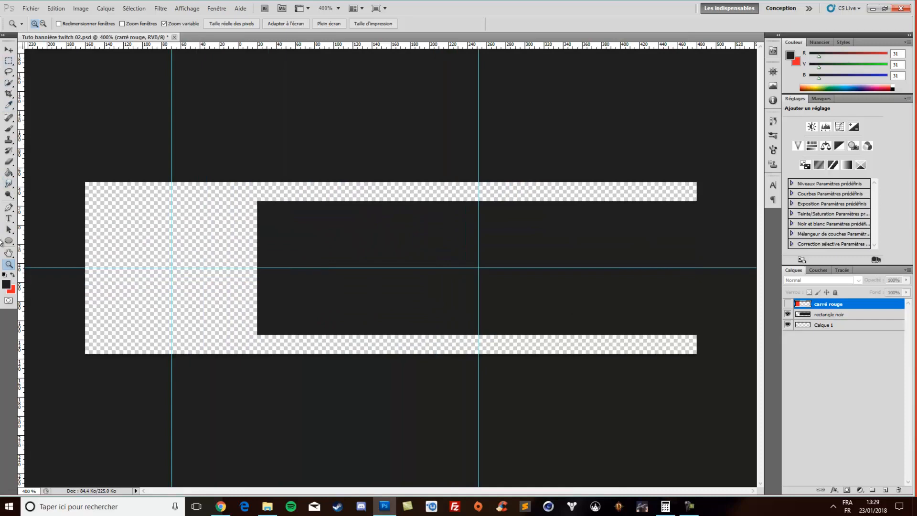
click(8, 207)
click(57, 208)
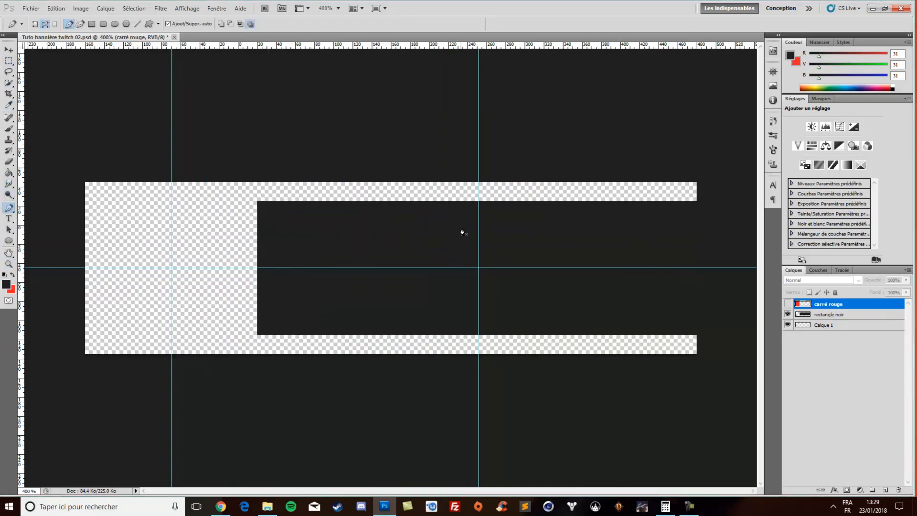
click(820, 315)
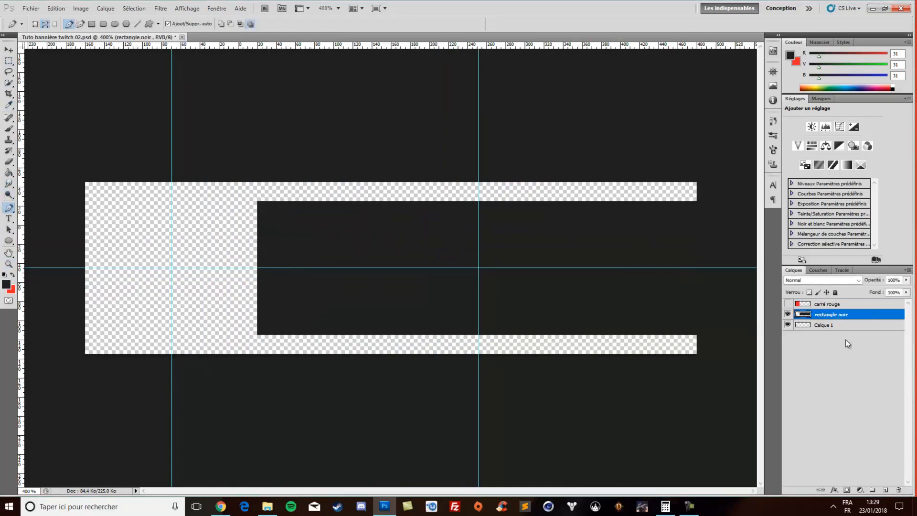
click(885, 490)
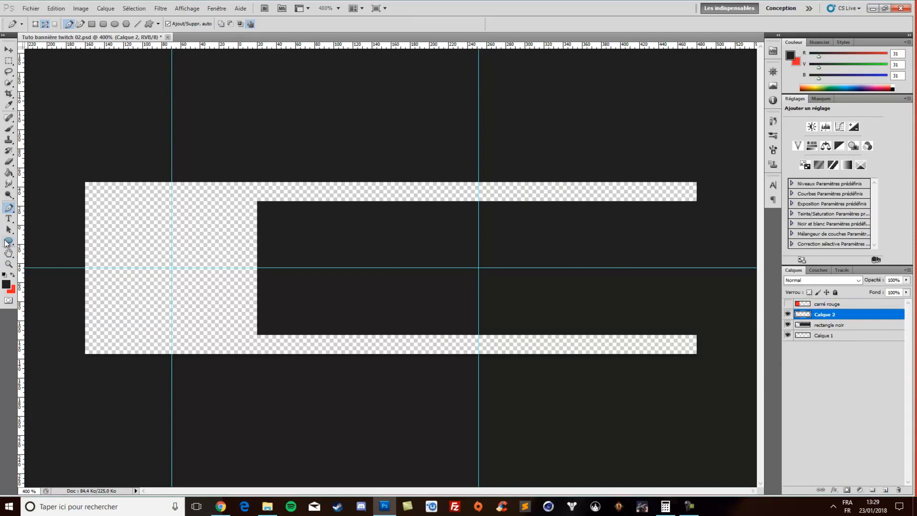
drag(834, 318, 832, 332)
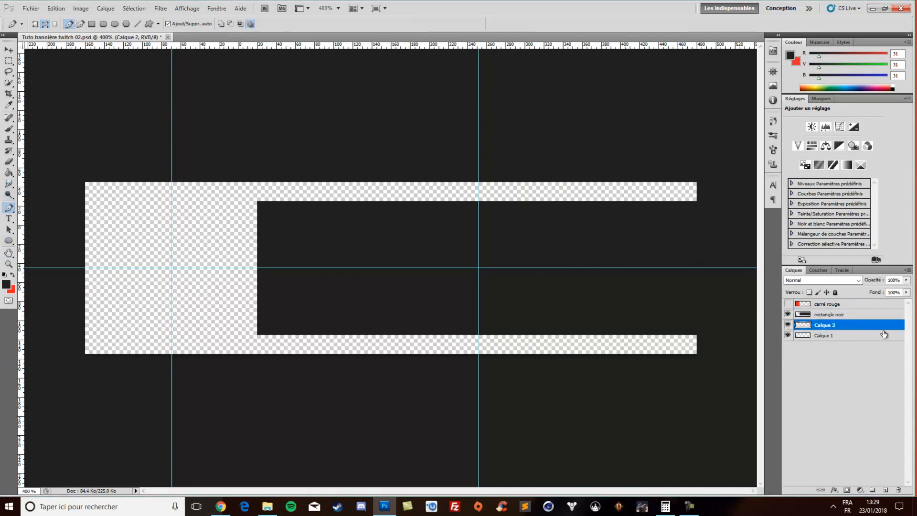
Rename the new layer beneath rectangle noir as triangle
double_click(830, 325)
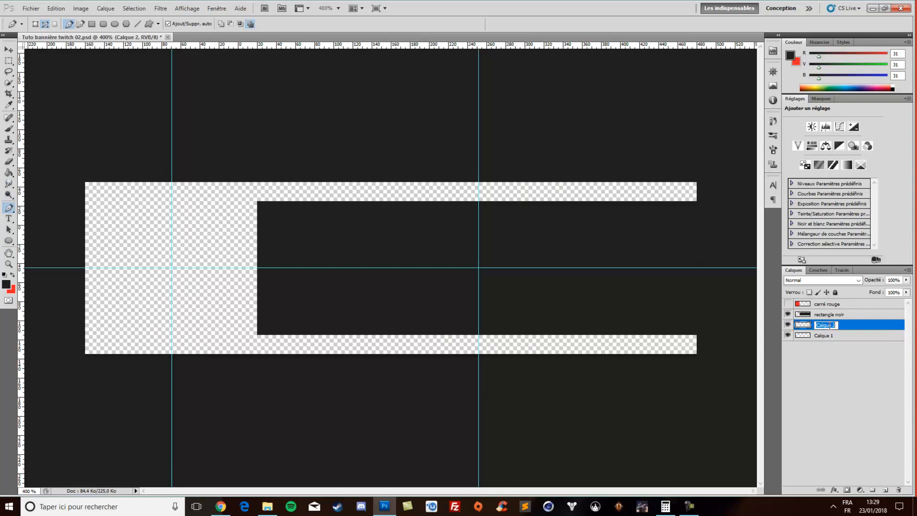
text(triangle)
key(Return)
Draw a small triangular Pen path, about 9 px wide, between the black rectangle's upper-left corner and the banner's top edge
click(9, 264)
click(335, 233)
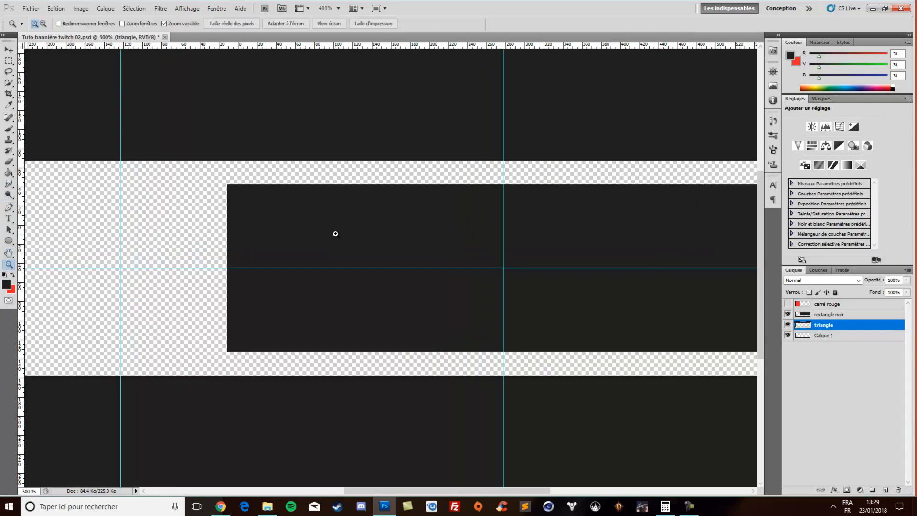
click(217, 215)
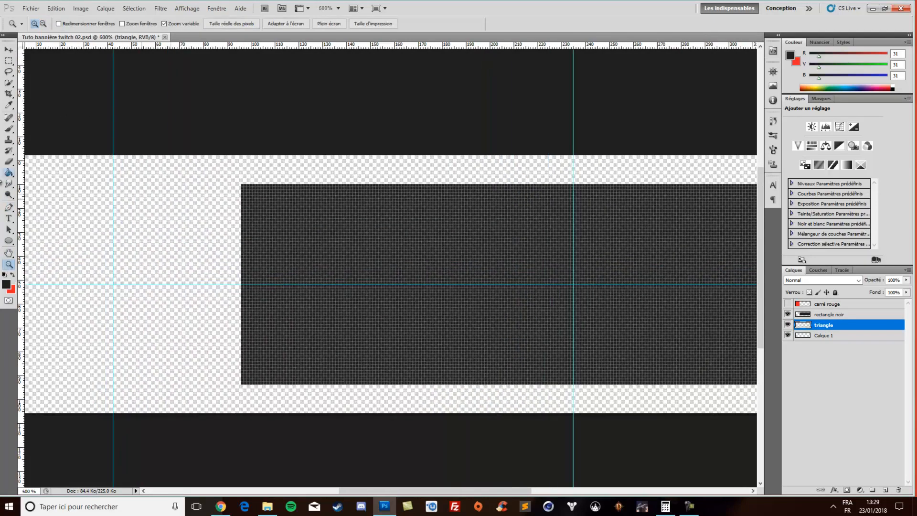
click(9, 207)
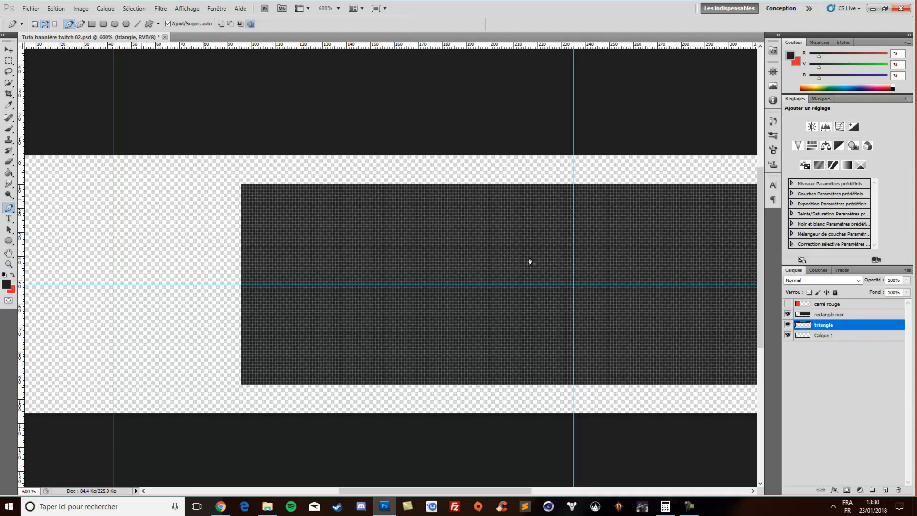
click(241, 189)
key(ctrl+z)
click(241, 150)
click(266, 174)
click(266, 188)
Convert the upper triangular path into a selection, fill it with the dark foreground colour, and deselect it
right_click(259, 181)
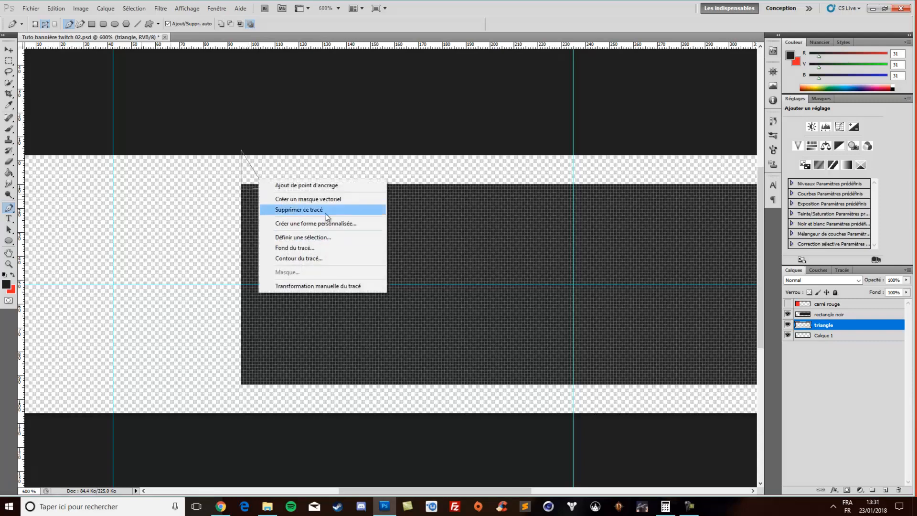
click(341, 238)
click(498, 152)
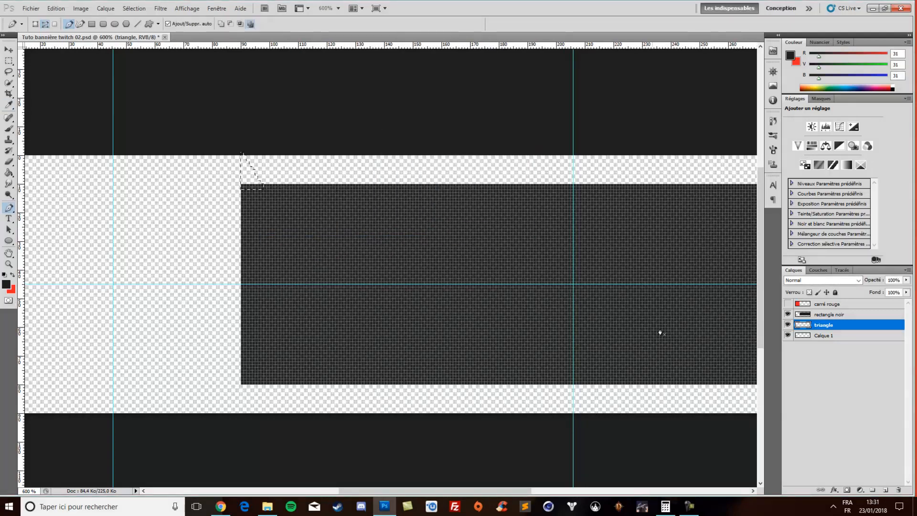
click(8, 173)
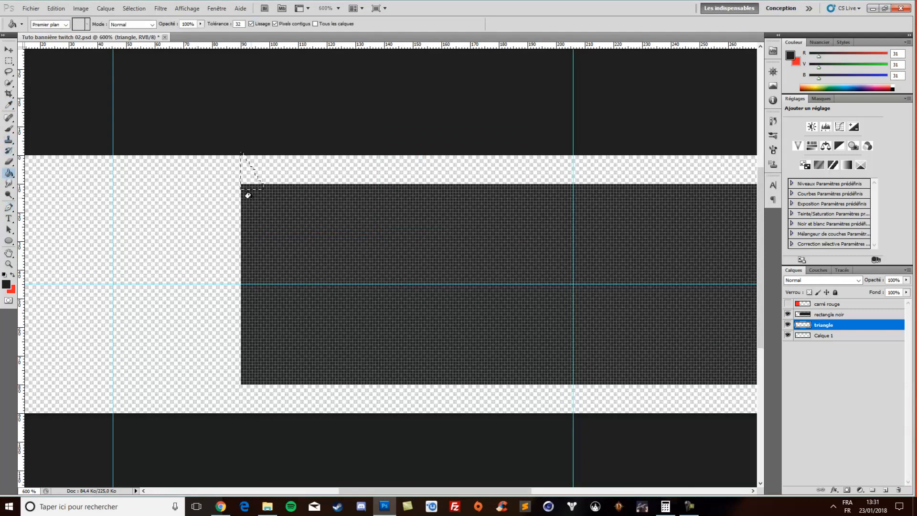
click(246, 171)
key(ctrl+d)
Draw a mirrored triangular Pen path, about 9 px wide, between the black rectangle's lower-left corner and the banner's bottom edge
scroll(353, 258, down, 3)
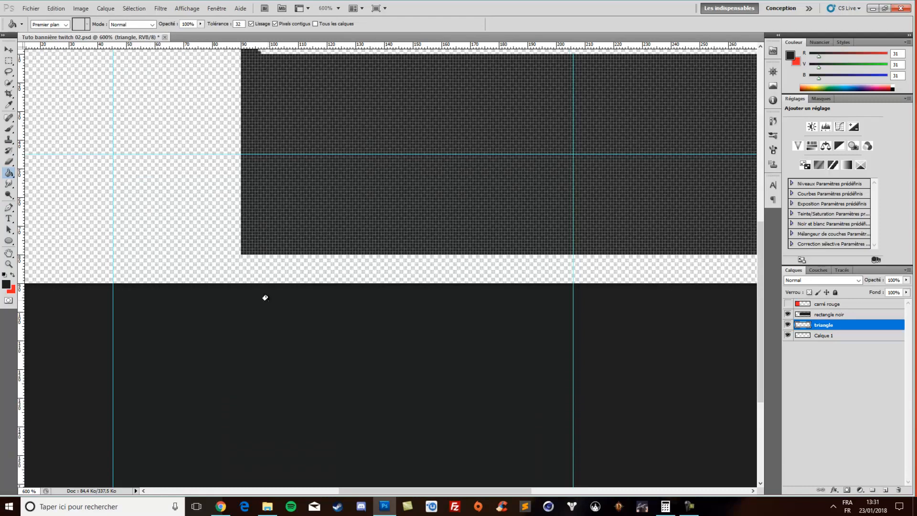
scroll(265, 297, up, 1)
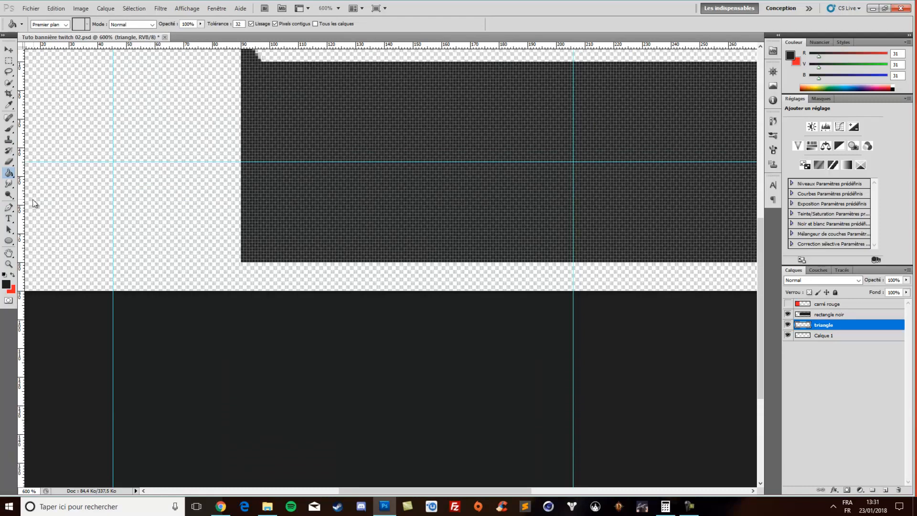
click(8, 209)
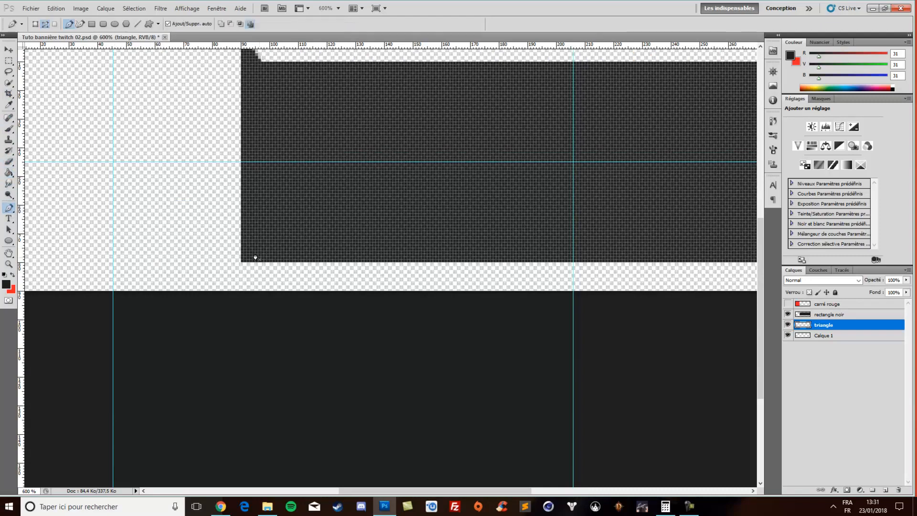
scroll(252, 261, down, 1)
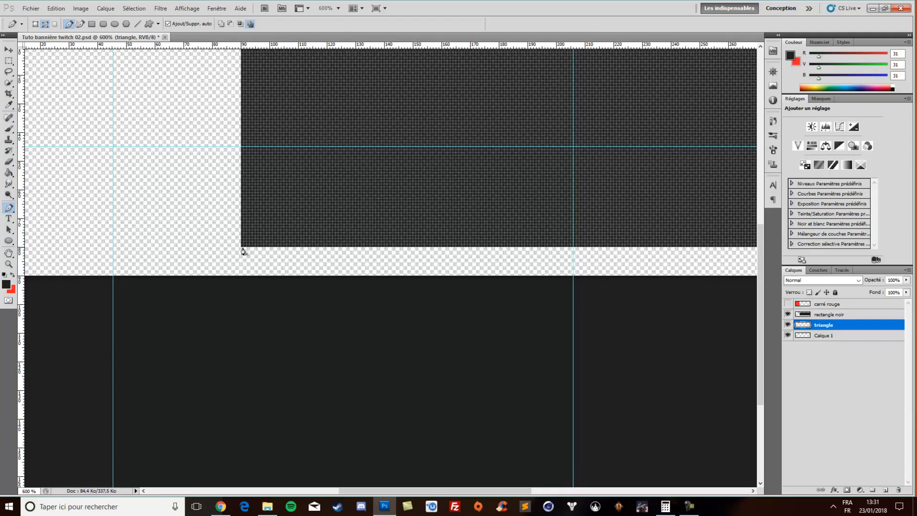
scroll(244, 251, up, 1)
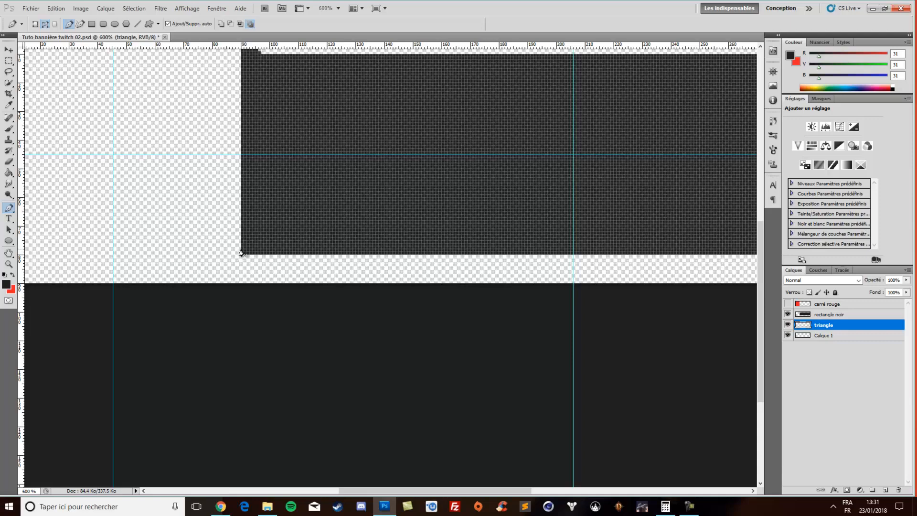
click(241, 248)
click(241, 285)
click(265, 250)
click(242, 250)
Turn the lower triangular path into a new selection with a smoothed edge, fill it with the dark foreground colour, and deselect it
right_click(249, 263)
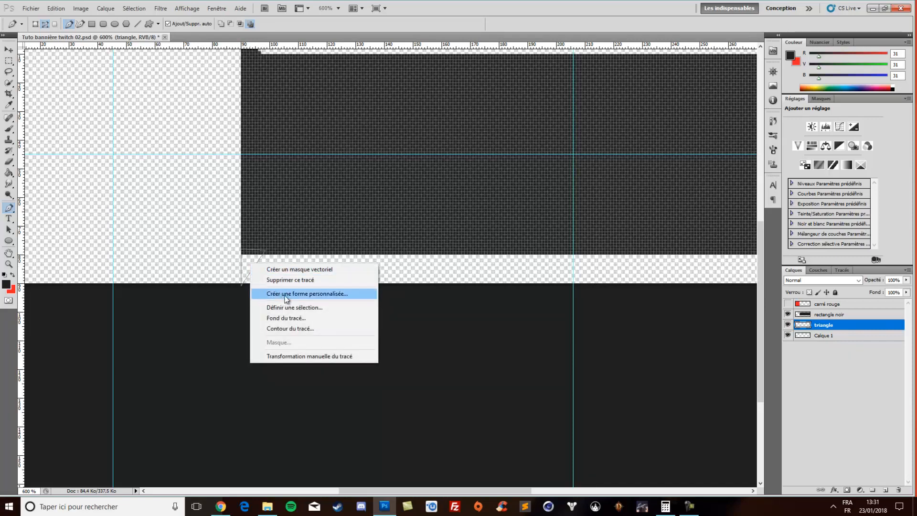
click(299, 308)
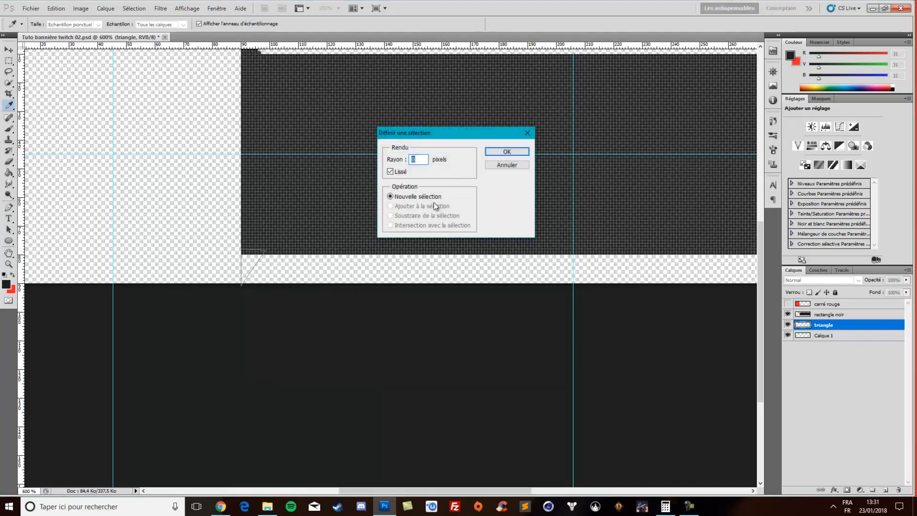
click(497, 154)
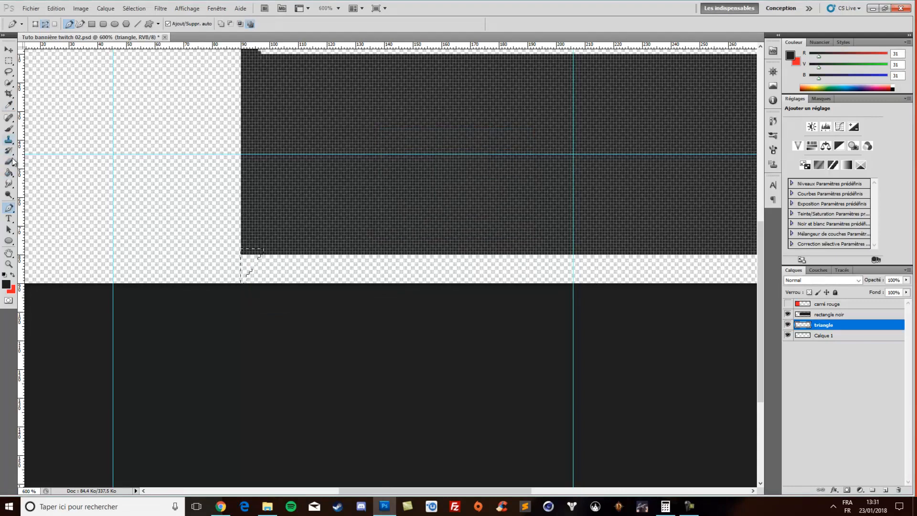
click(9, 173)
click(246, 262)
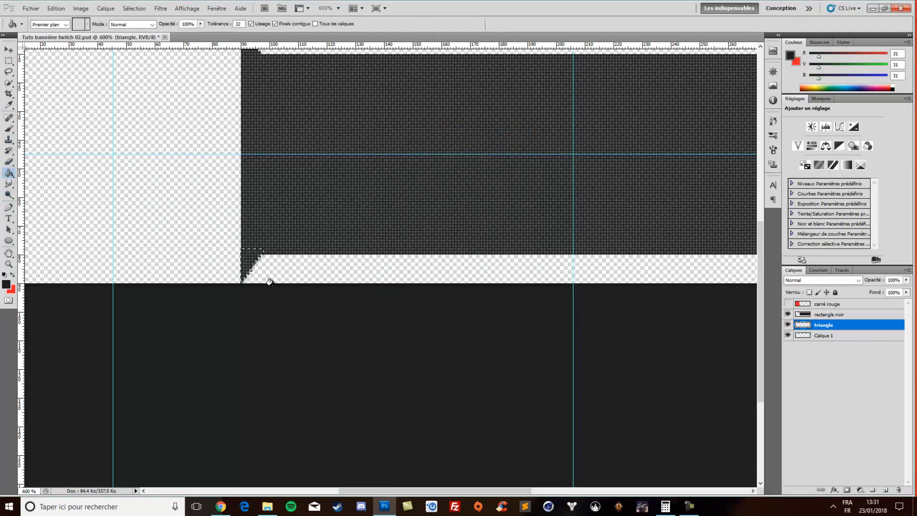
key(ctrl+d)
Examine both corner triangles against the whole banner at actual pixel size and at 200%
scroll(184, 207, up, 3)
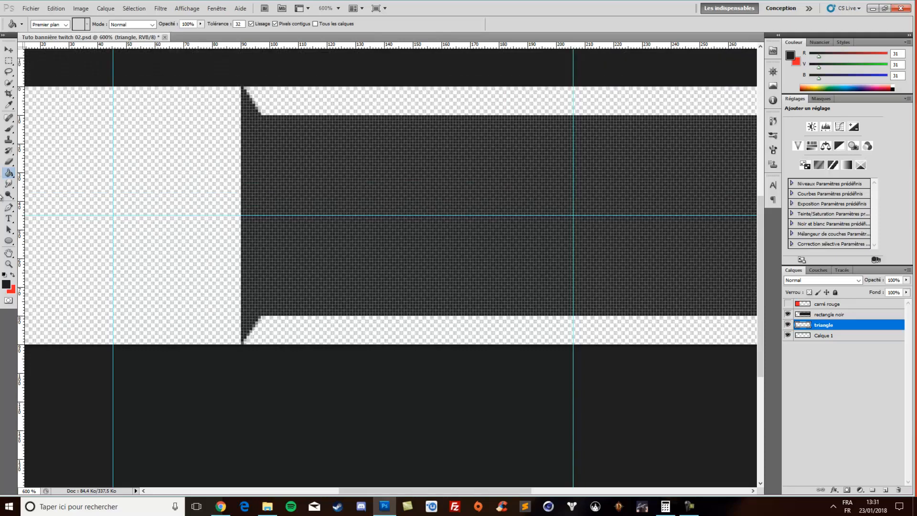
click(9, 264)
right_click(401, 267)
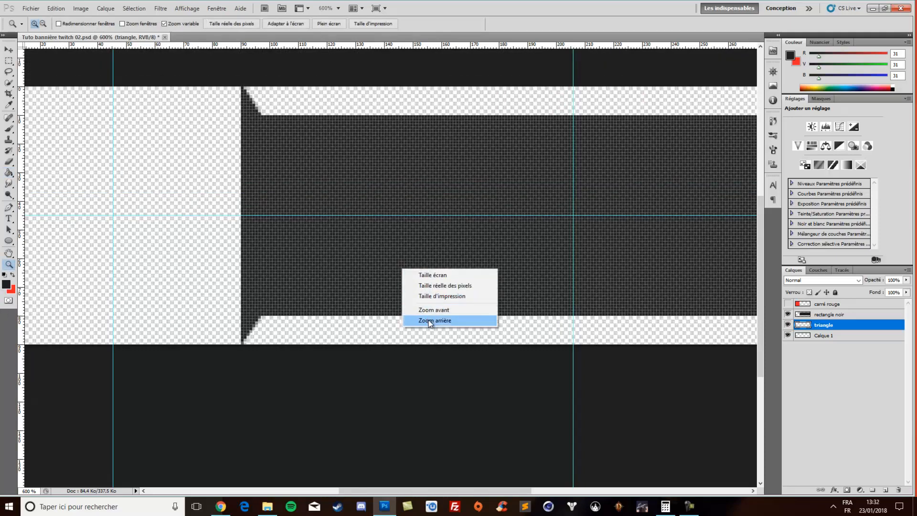
click(429, 321)
right_click(404, 248)
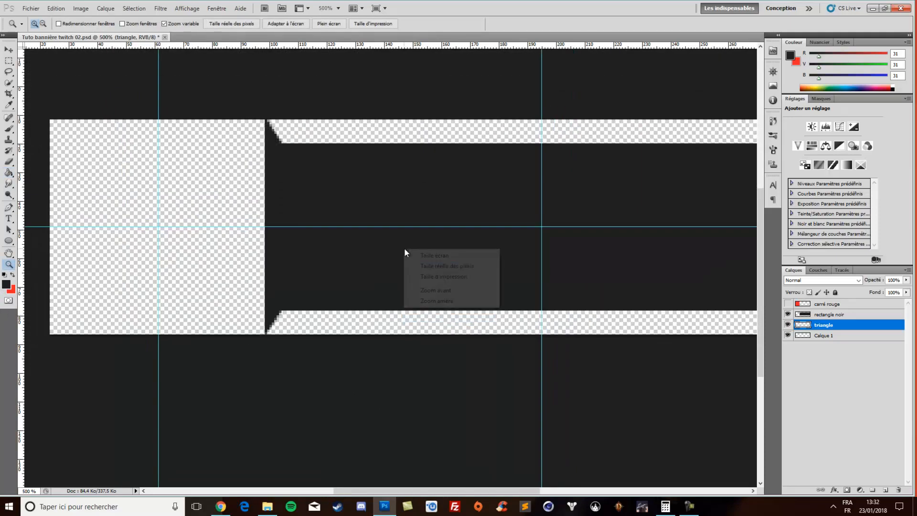
click(443, 268)
right_click(374, 273)
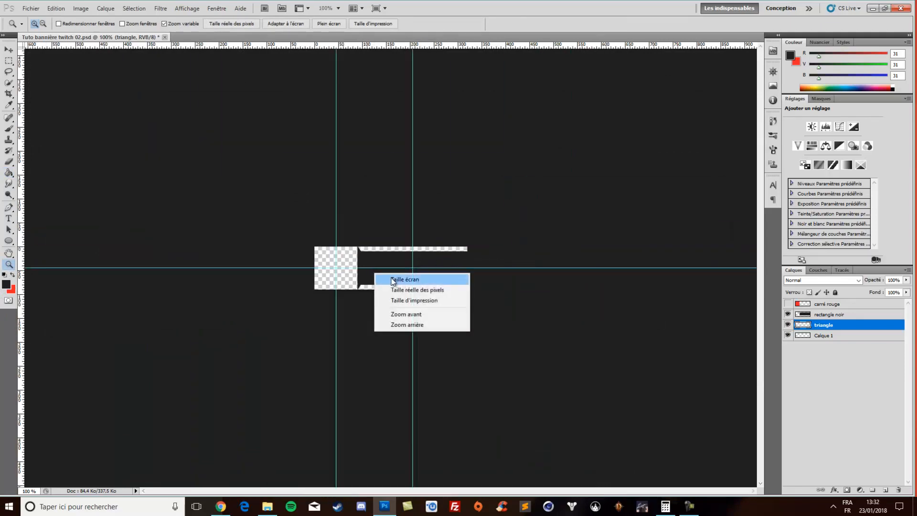
click(352, 263)
click(375, 257)
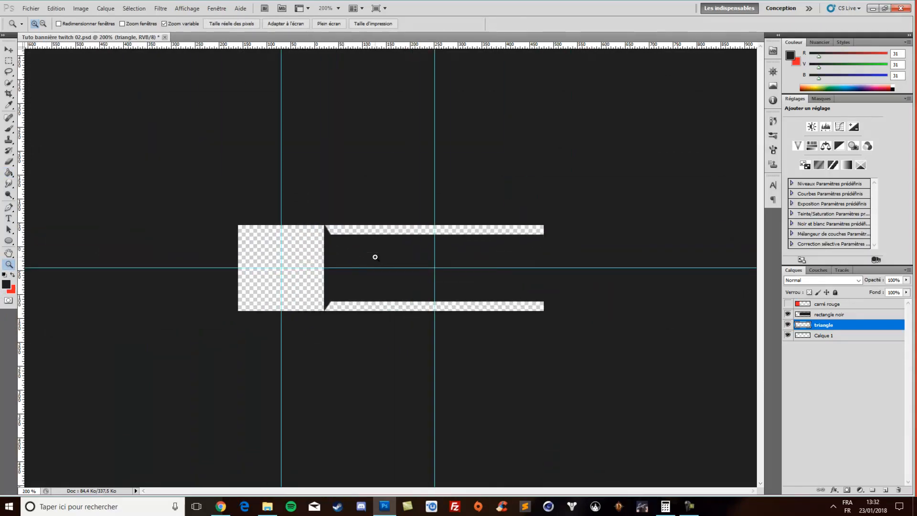
Show the carré rouge layer and add a drop shadow (Ombre portée) to it
click(789, 304)
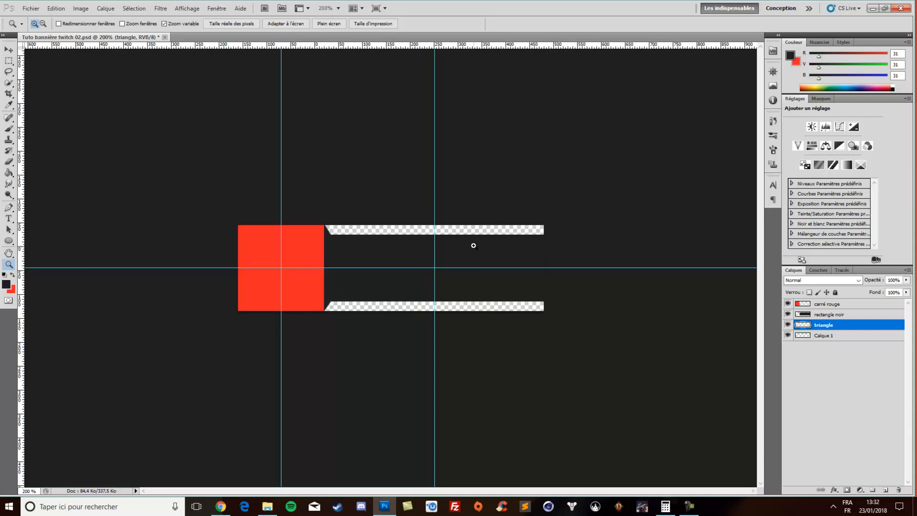
click(820, 304)
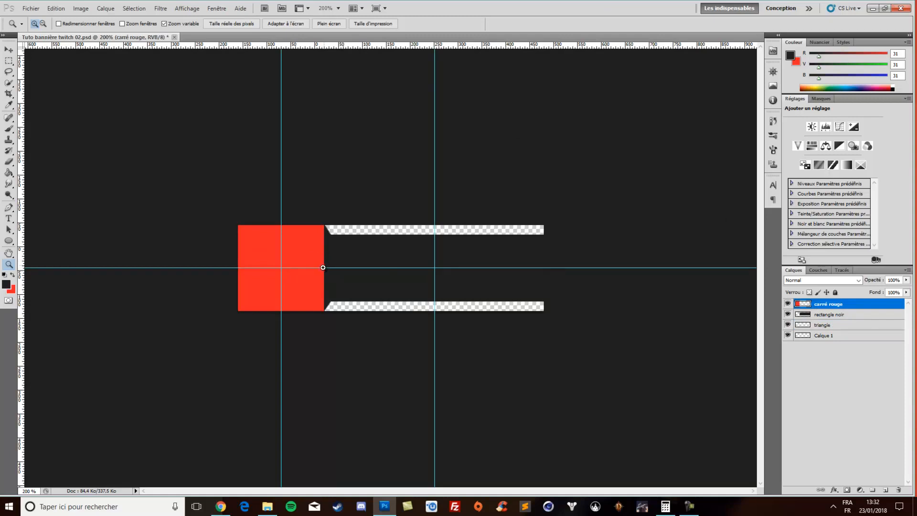
click(835, 489)
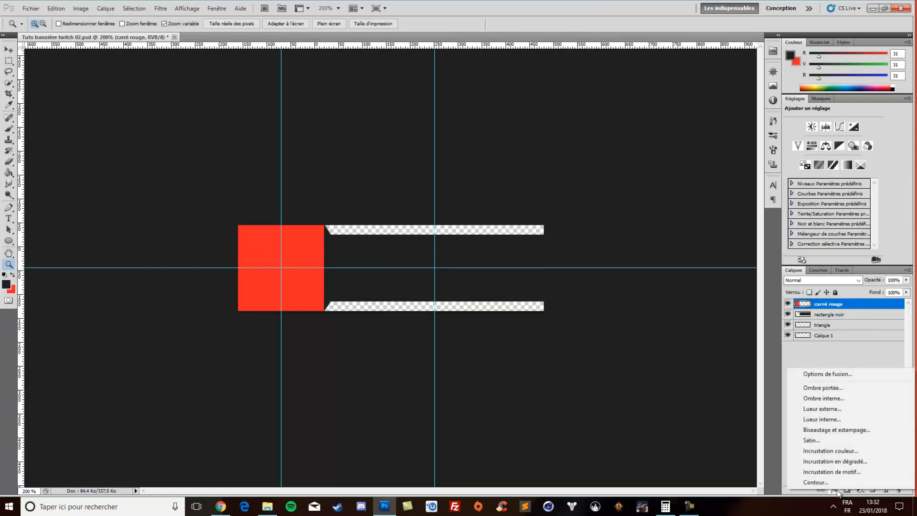
click(839, 374)
click(559, 268)
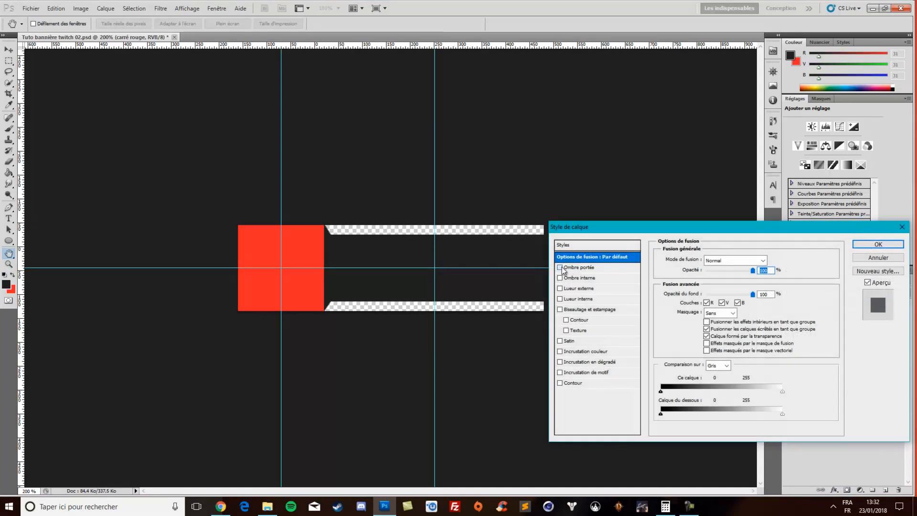
click(588, 272)
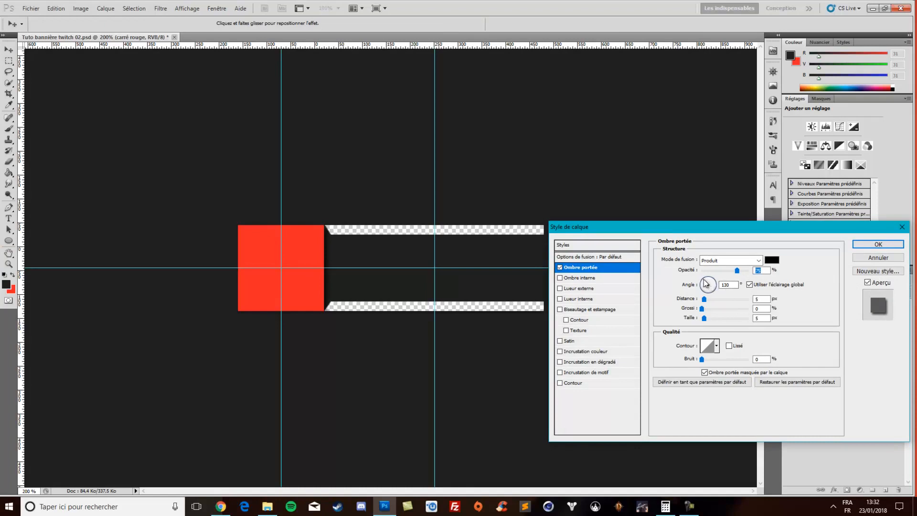
Turn the drop shadow's angle closer to horizontal from the left, lower its opacity to about half, and apply the layer style
drag(704, 280, 695, 281)
click(737, 272)
mouse_move(739, 272)
mouse_down()
mouse_move(715, 273)
mouse_move(726, 273)
mouse_up()
drag(718, 271, 724, 271)
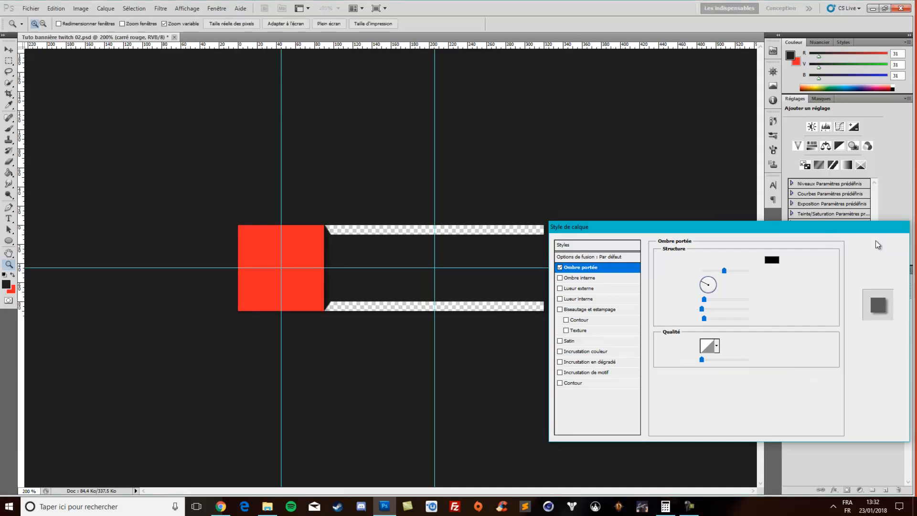
click(878, 244)
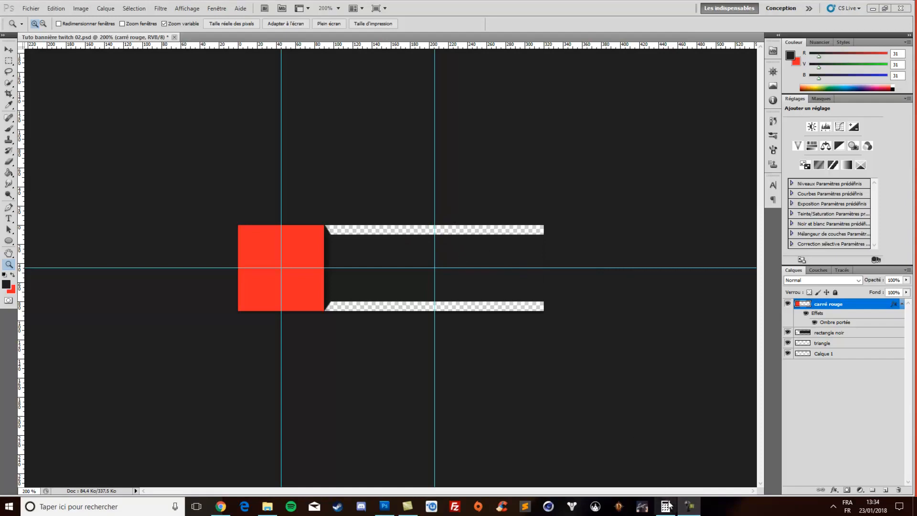
Switch to the Bannière 05 folder, examine the red panels presentation image as a reference, and return to Photoshop
click(270, 509)
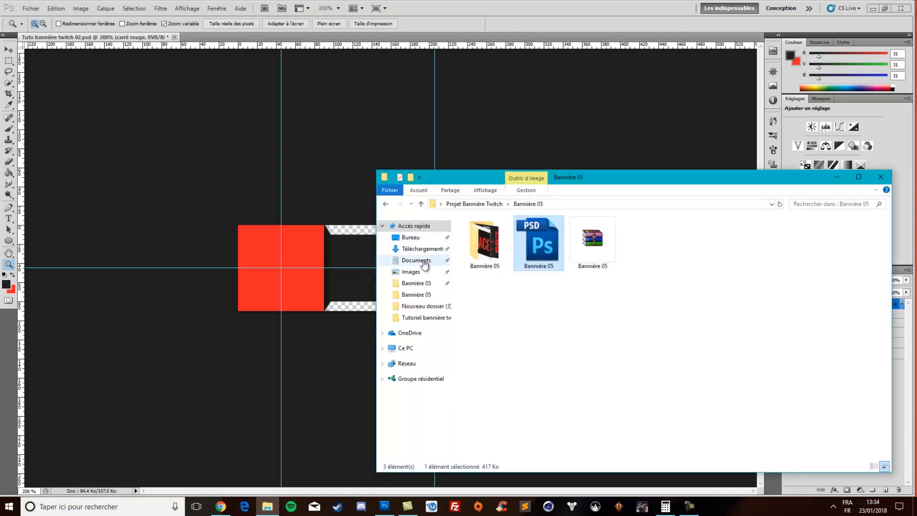
double_click(470, 259)
click(555, 258)
double_click(554, 258)
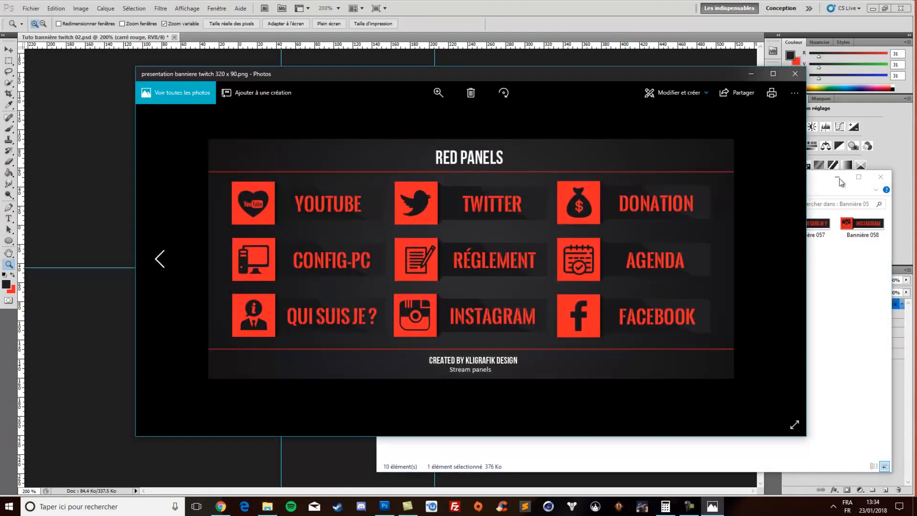
click(880, 176)
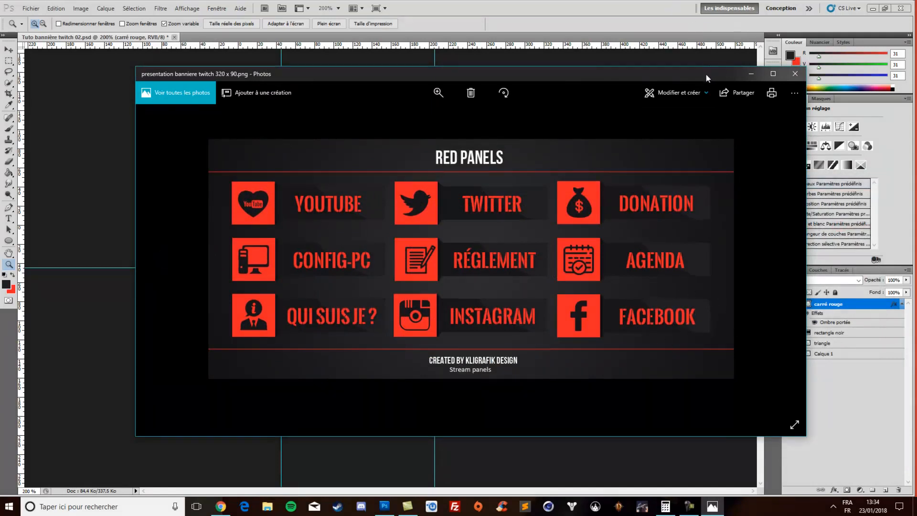
drag(707, 75, 699, 96)
click(744, 97)
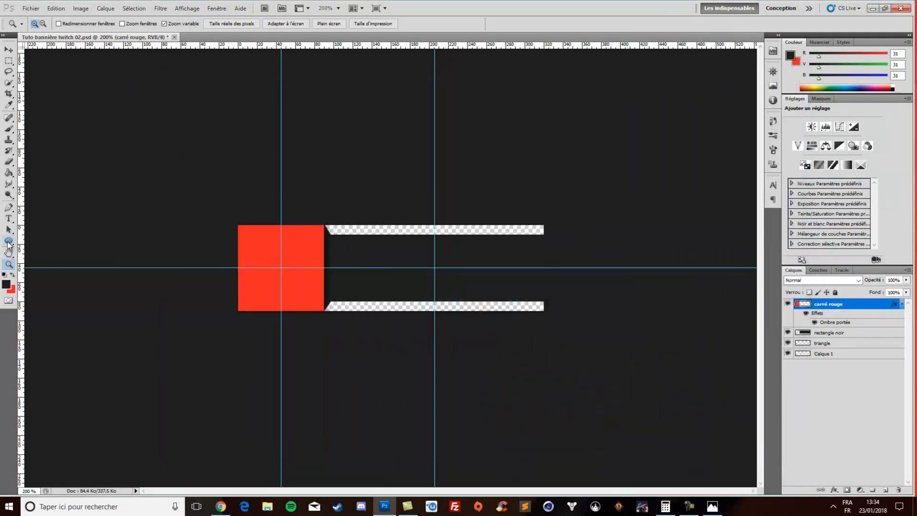
Get the Ellipse tool ready and add a new layer directly above carré rouge
click(8, 242)
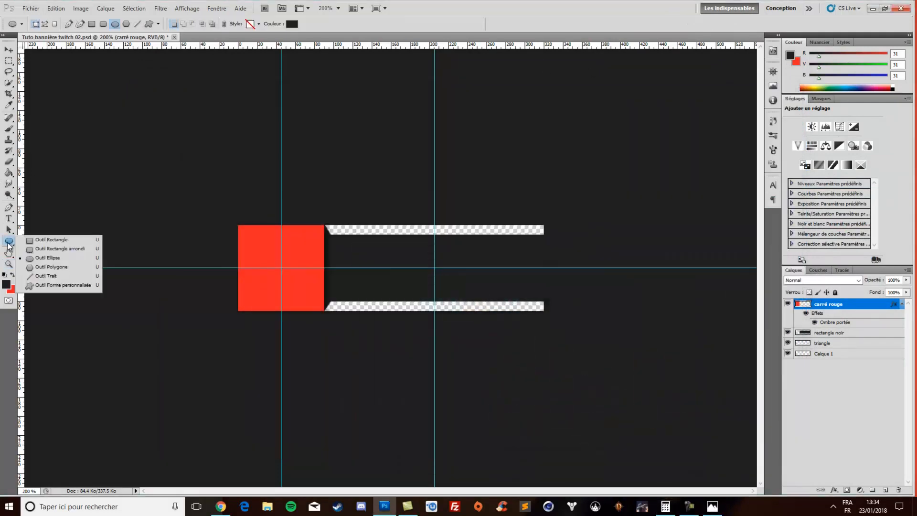
click(74, 260)
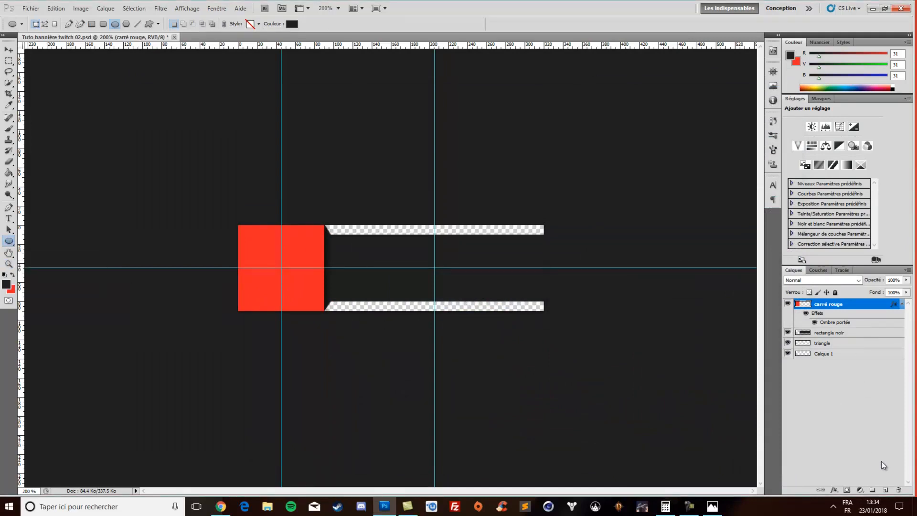
click(886, 490)
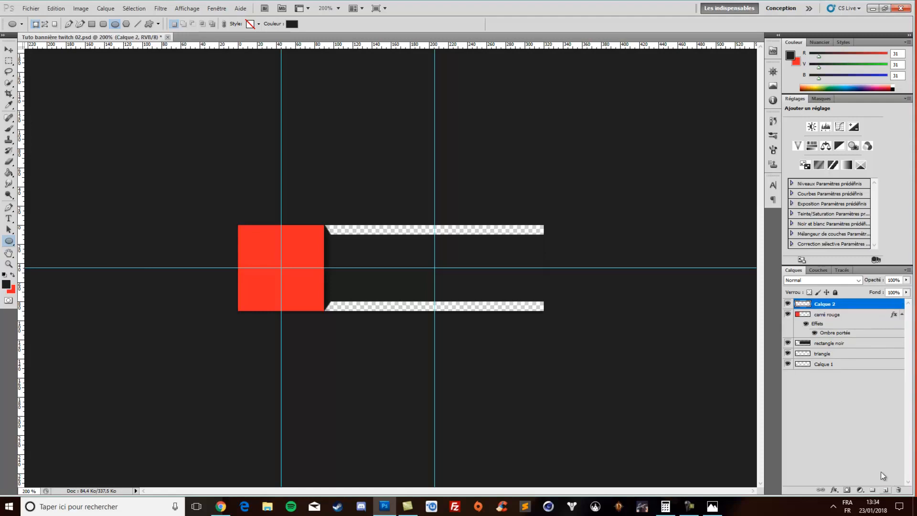
Rename the new top layer ellispe blanche and keep the Ellipse tool selected
double_click(826, 304)
text(e)
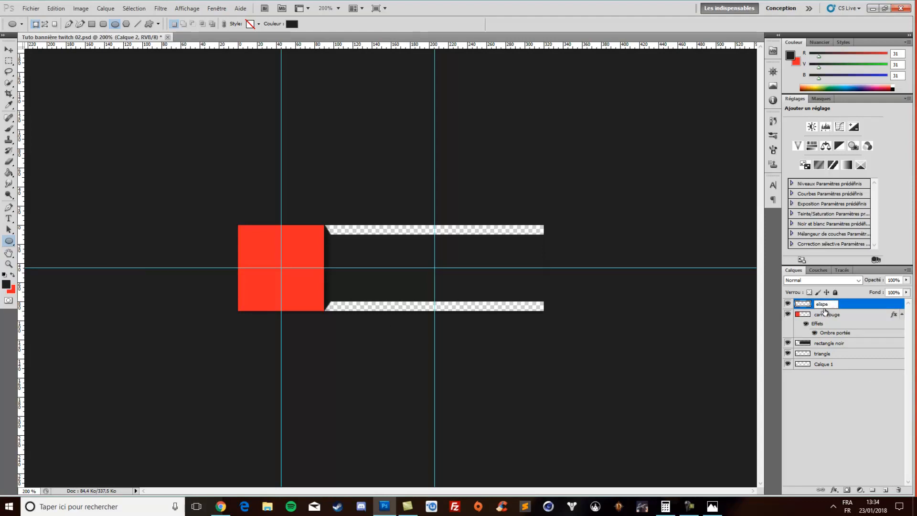
text(lispe blanche)
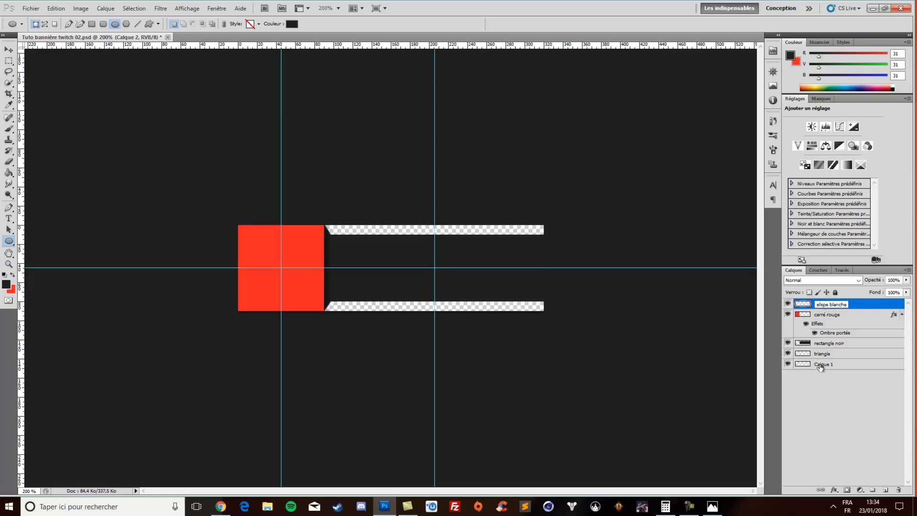
click(838, 410)
right_click(9, 242)
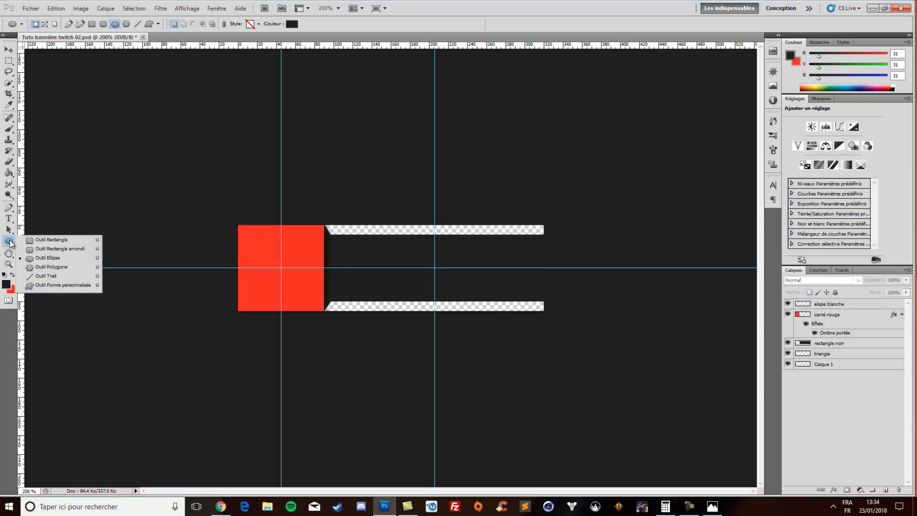
click(67, 260)
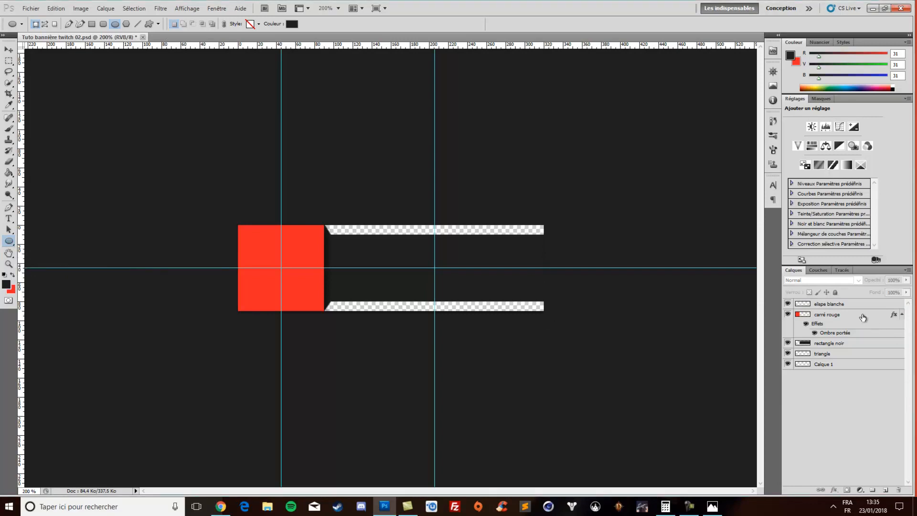
double_click(825, 303)
click(821, 304)
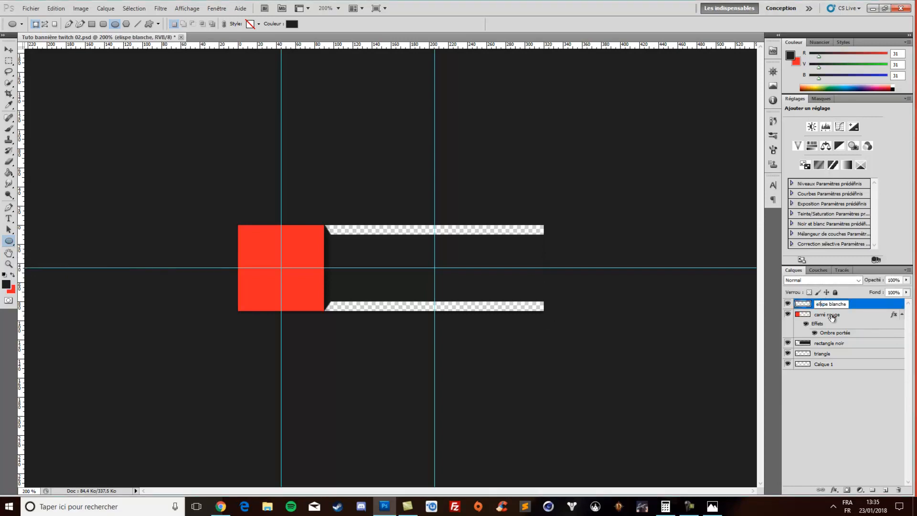
text(l)
click(870, 442)
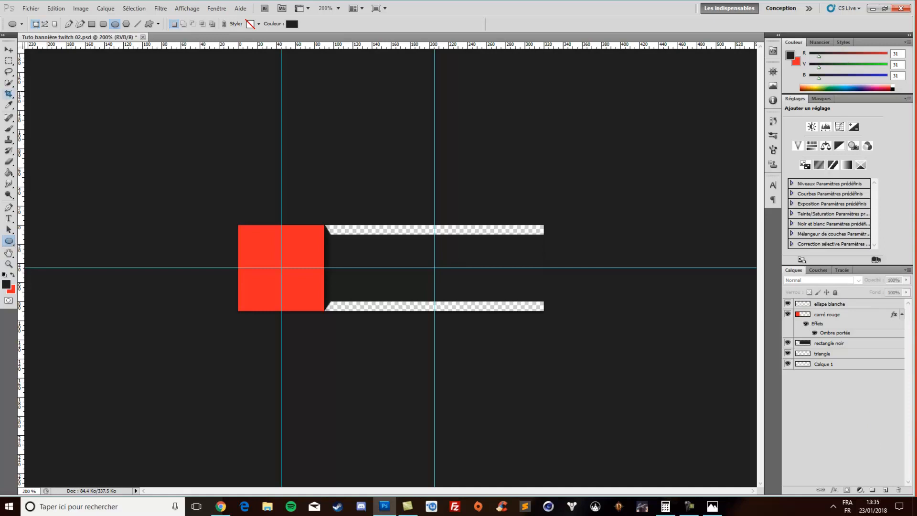
Set the foreground colour to white and draw a wide ellipse shape overlapping the banner's right end
click(5, 275)
key(x)
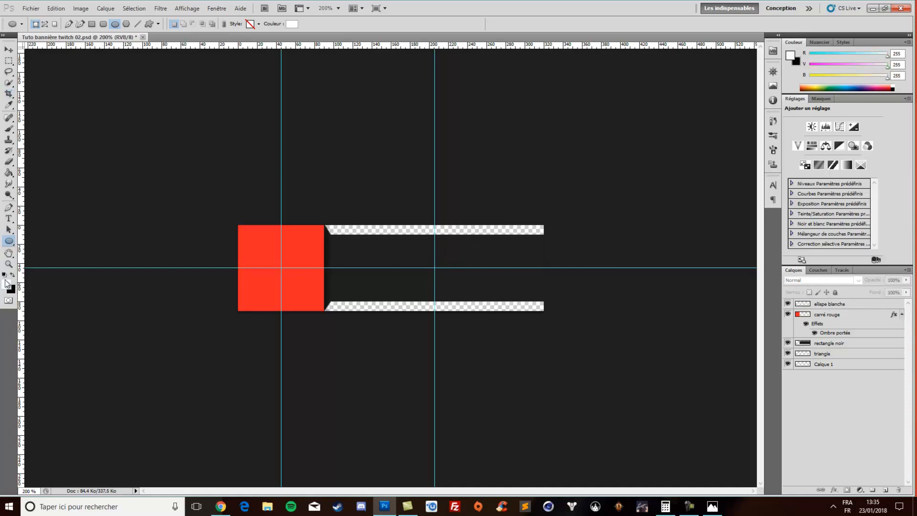
drag(471, 206, 669, 276)
Rotate the white ellipse 29° and move it so its curve cuts across the black rectangle's right part, checking the red panels reference image
key(v)
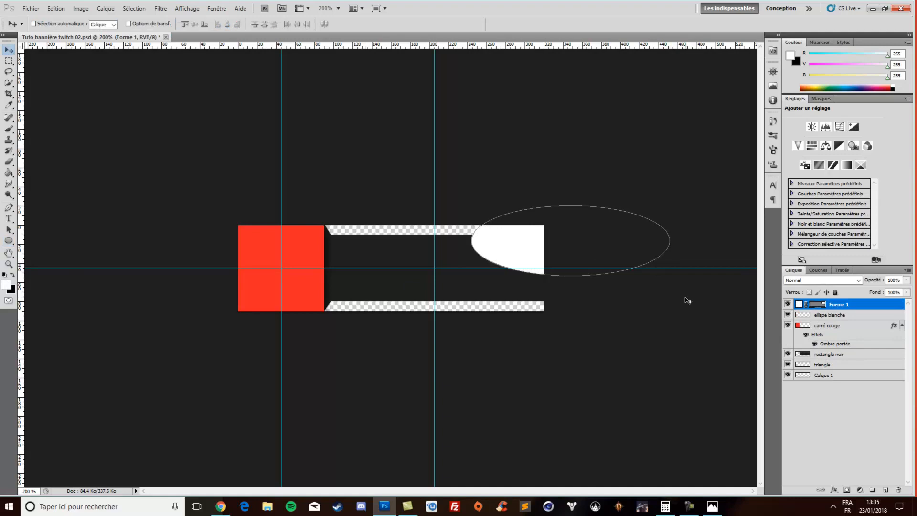
key(ctrl+t)
drag(694, 286, 626, 308)
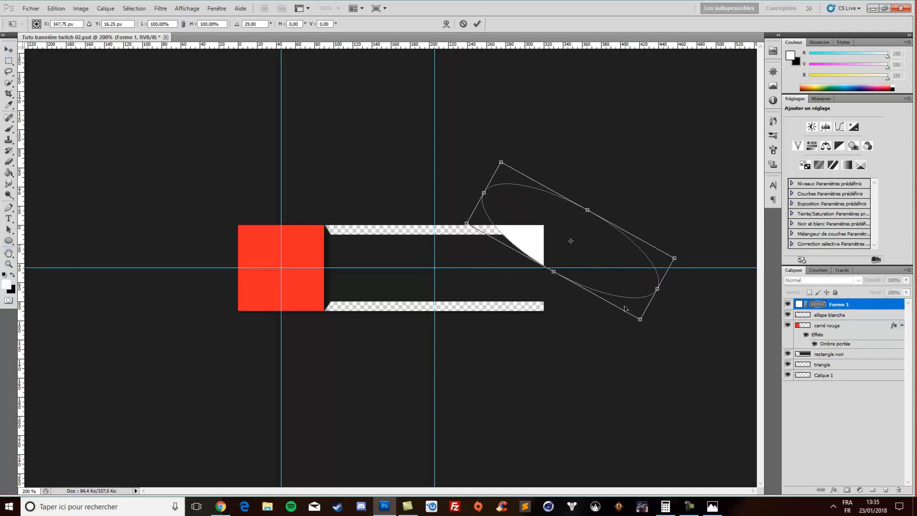
drag(598, 259, 552, 281)
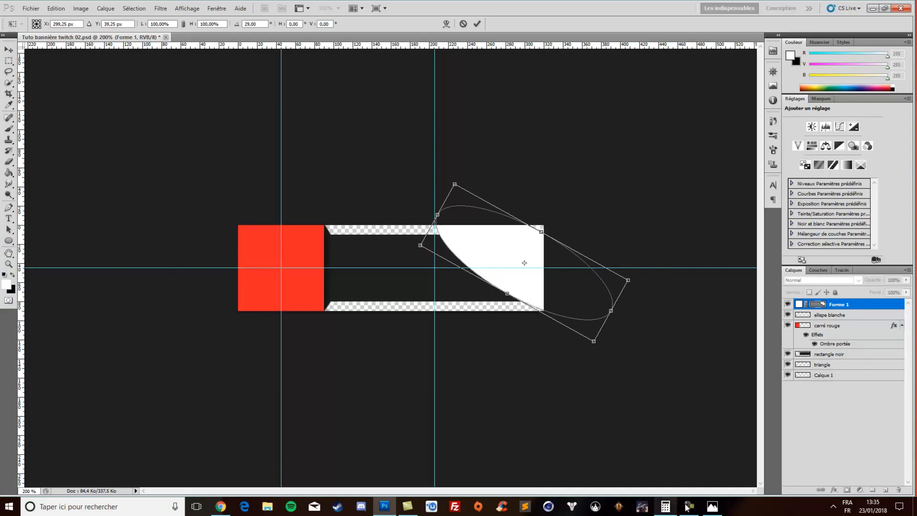
click(712, 507)
click(712, 506)
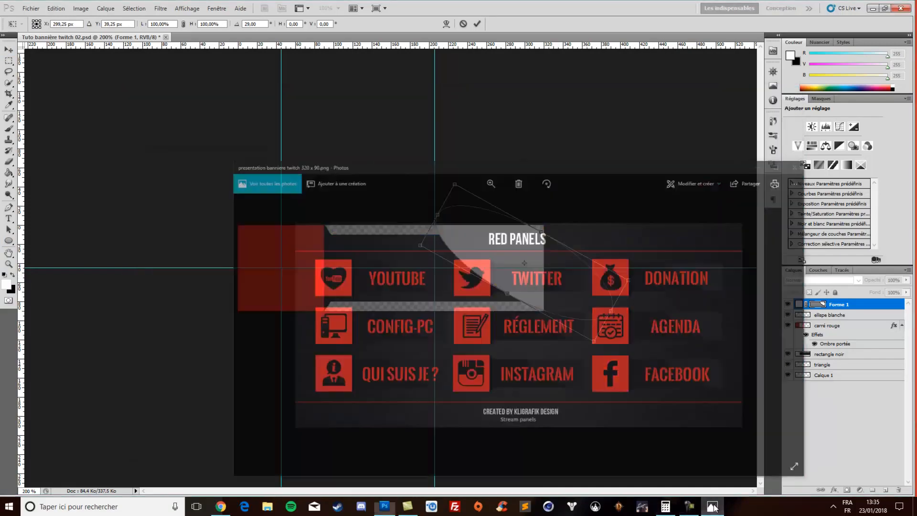
drag(526, 276, 523, 276)
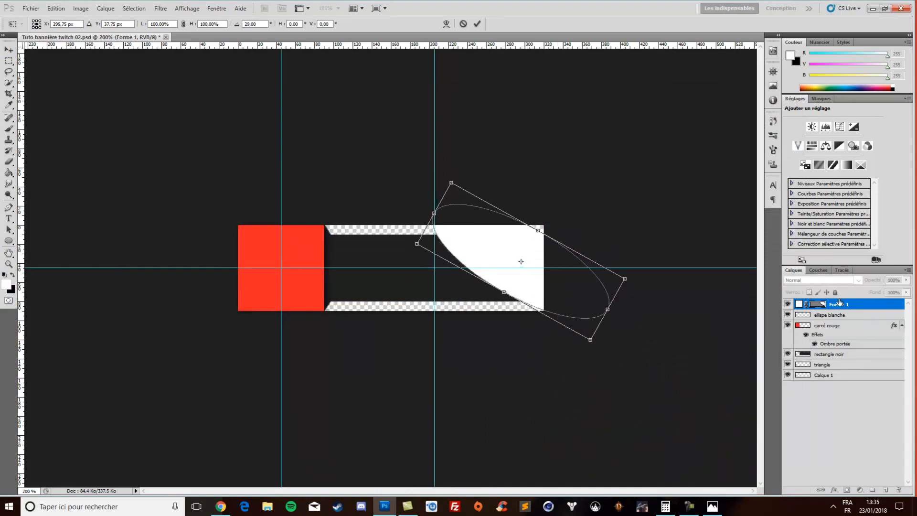
key(Return)
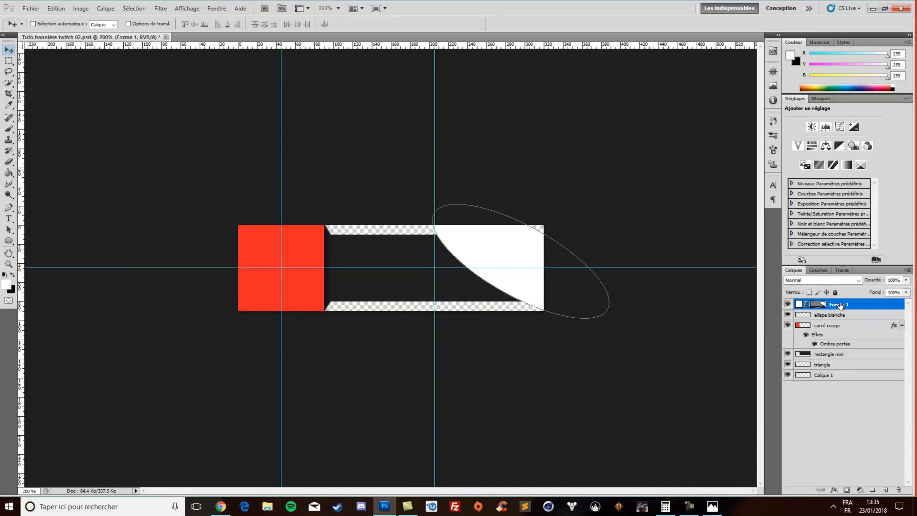
Move the Forme 1 layer directly above rectangle noir and clip it to that layer with a clipping mask
drag(840, 305, 843, 345)
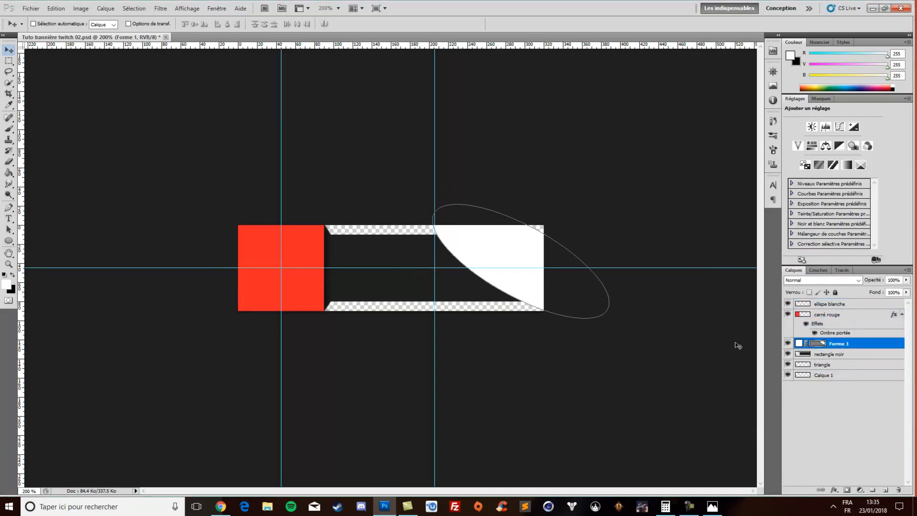
right_click(839, 344)
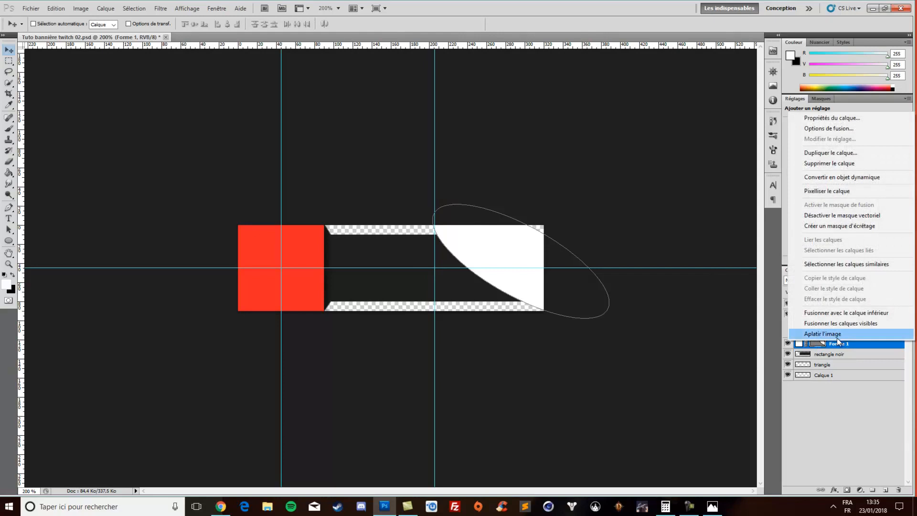
click(850, 225)
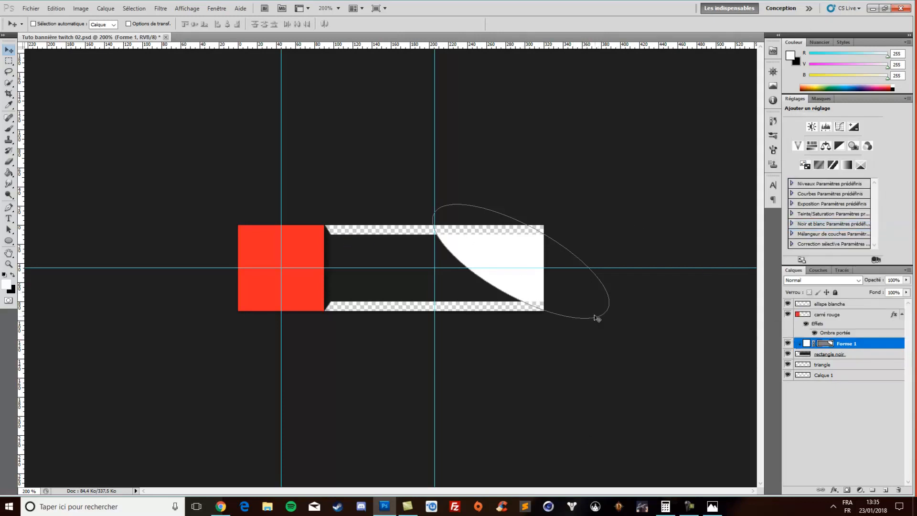
Lower the opacity of the clipped Forme 1 layer to 7%
click(855, 375)
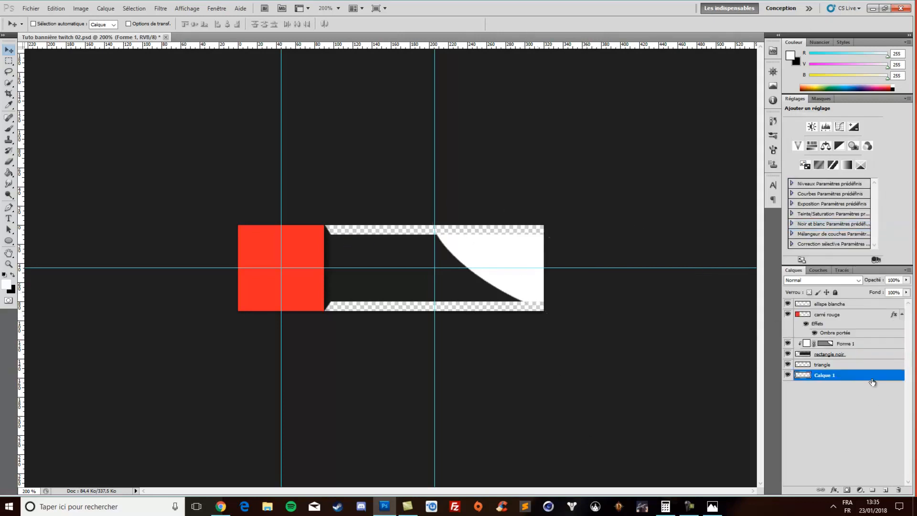
click(853, 344)
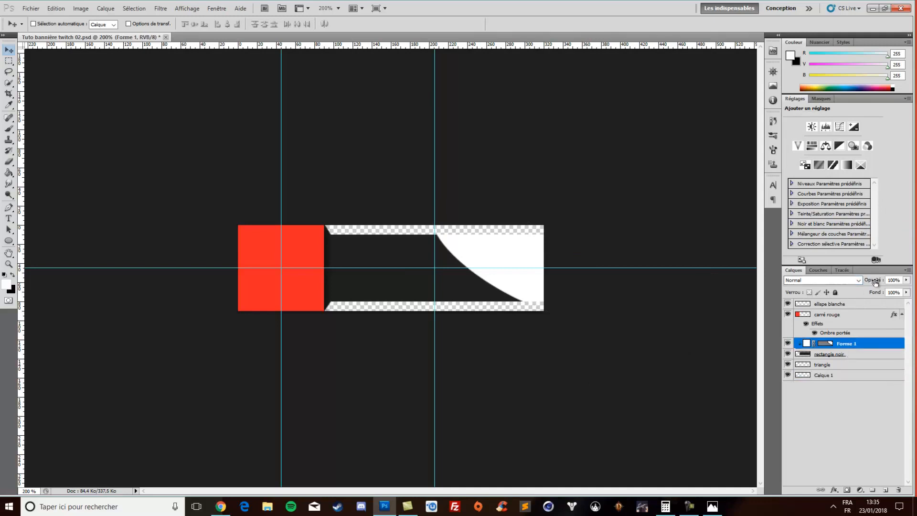
drag(873, 283, 829, 281)
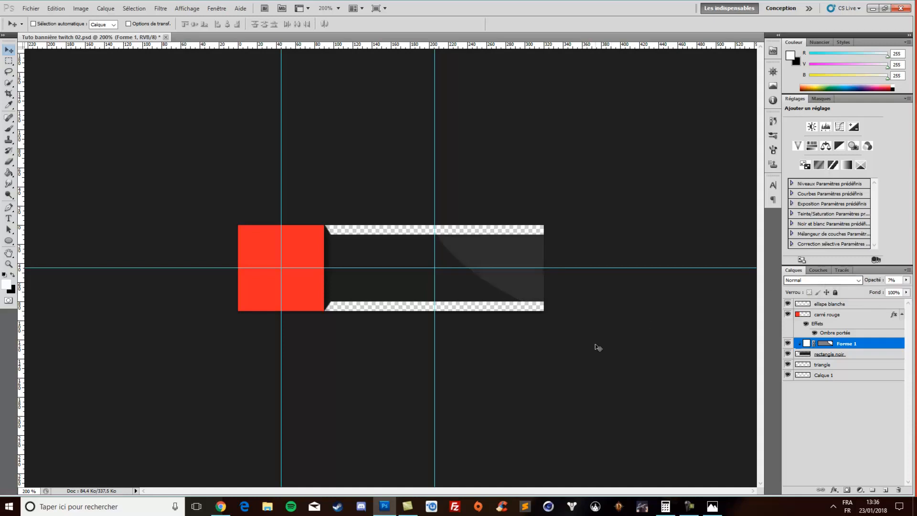
Fine-tune the clipped ellipse with a free transform, rotating it about -0.7° and scaling it to about 104% over the black rectangle's right part
key(ctrl+t)
drag(646, 344, 662, 319)
drag(496, 293, 476, 290)
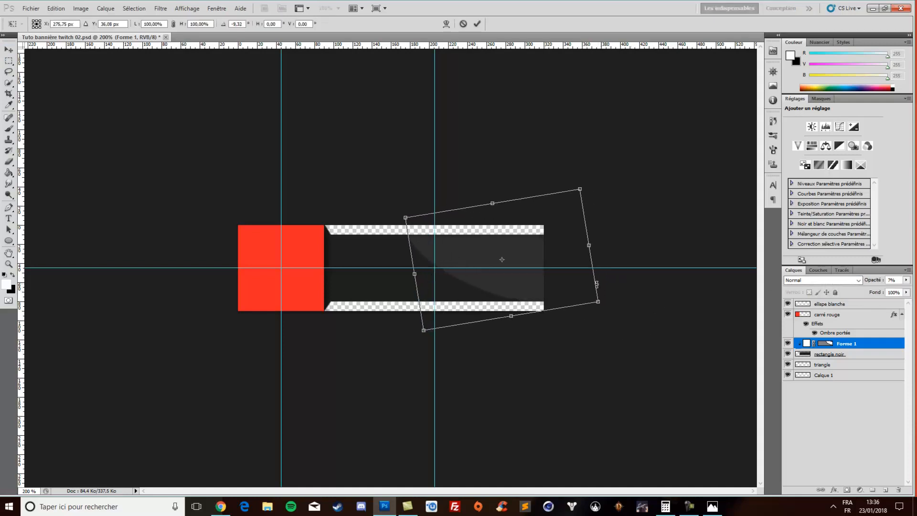
drag(654, 290, 653, 314)
drag(481, 267, 498, 269)
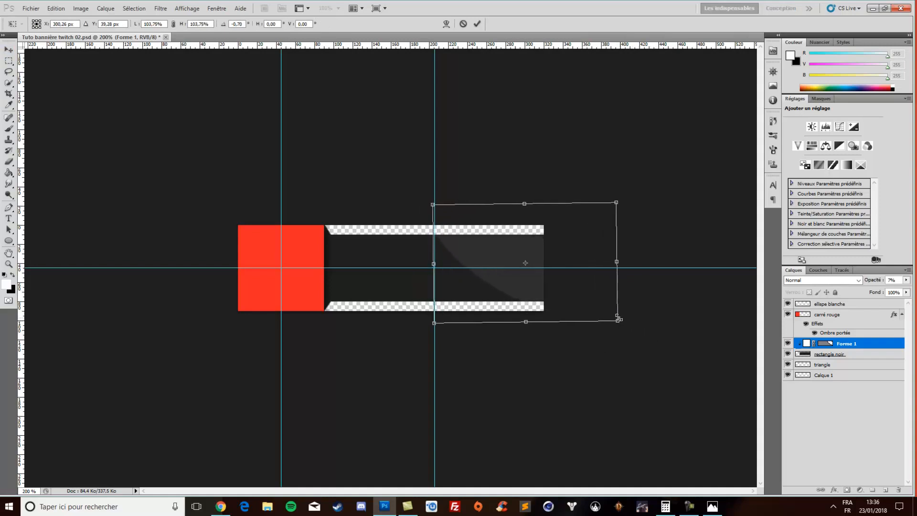
key(Return)
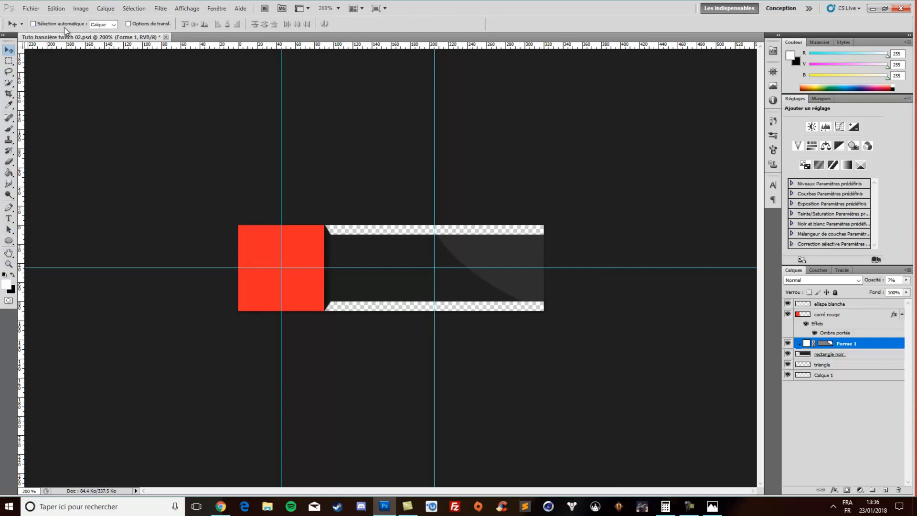
click(31, 8)
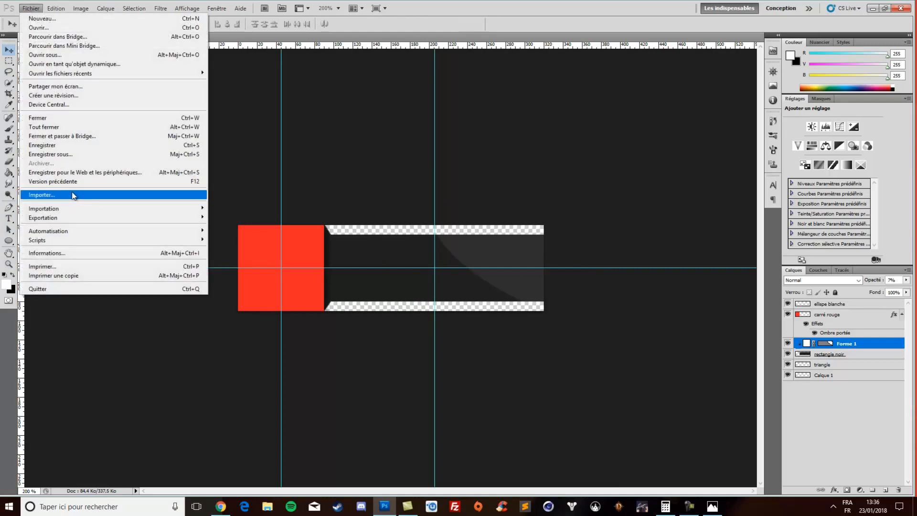
click(88, 195)
click(358, 139)
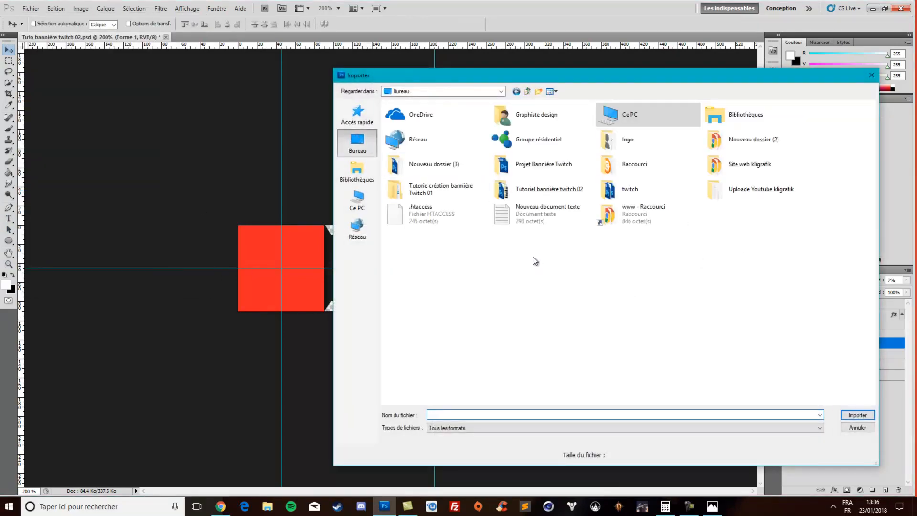
double_click(648, 140)
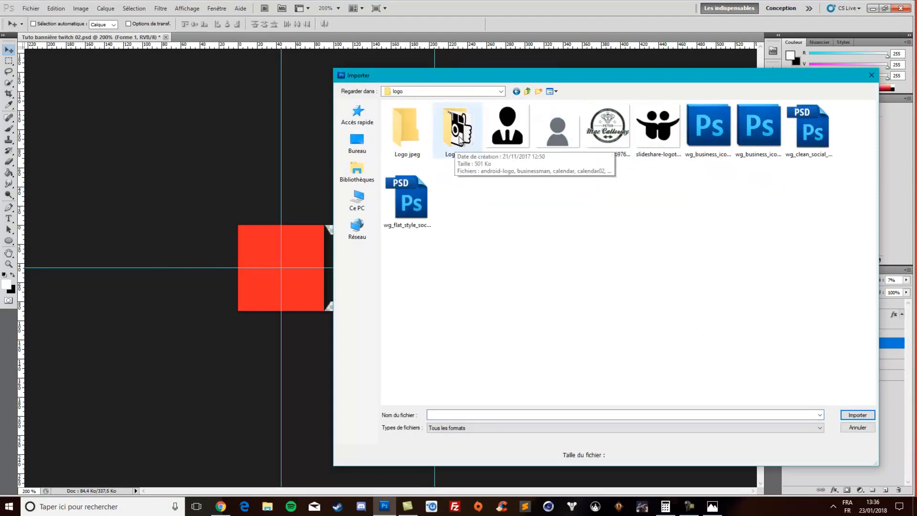
double_click(455, 146)
scroll(719, 308, down, 1)
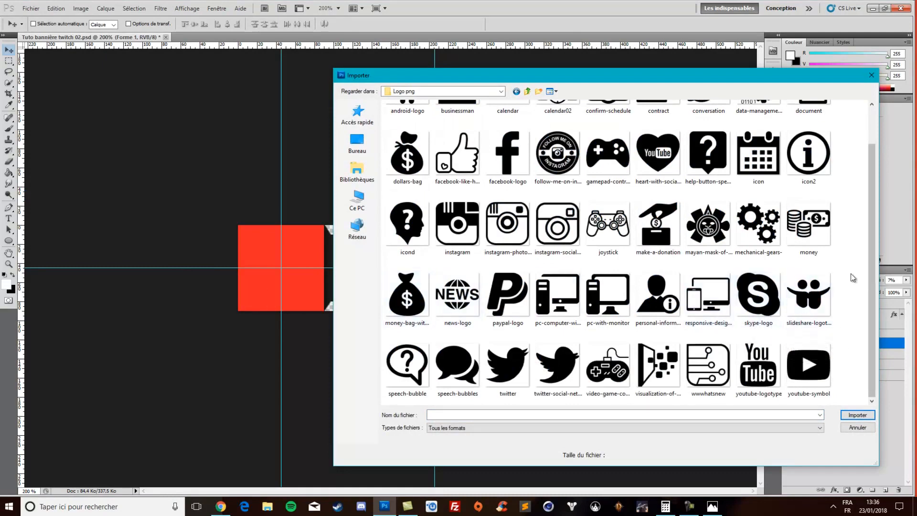
scroll(544, 340, up, 1)
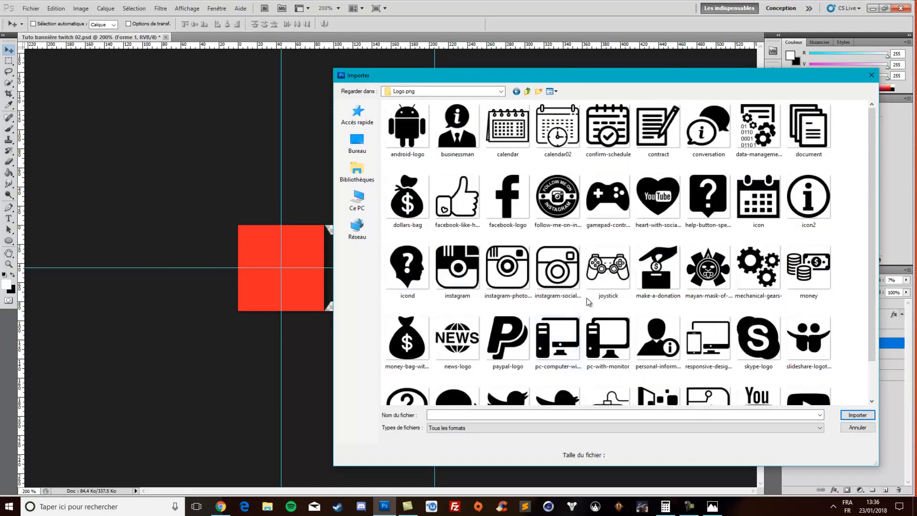
double_click(662, 197)
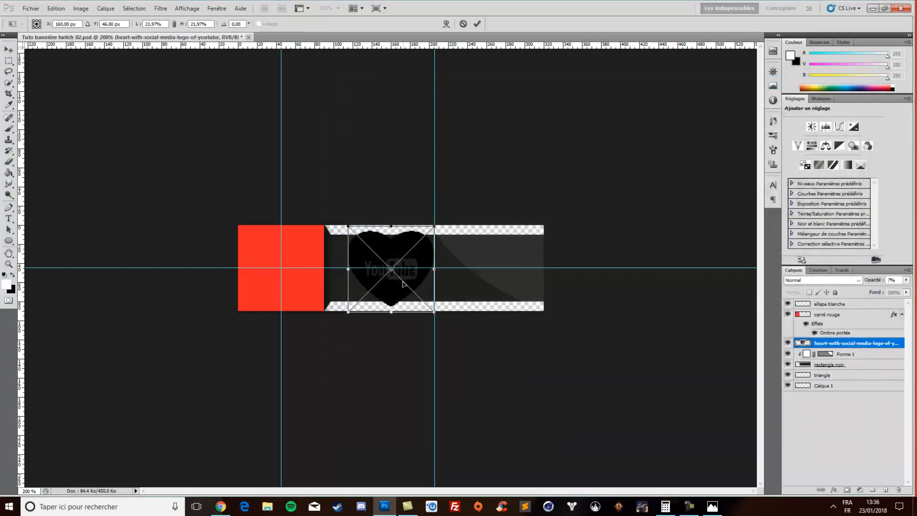
key(Escape)
Open heart-with-social-media-logo-of-youtube from the Logo png folder as a separate document
click(31, 8)
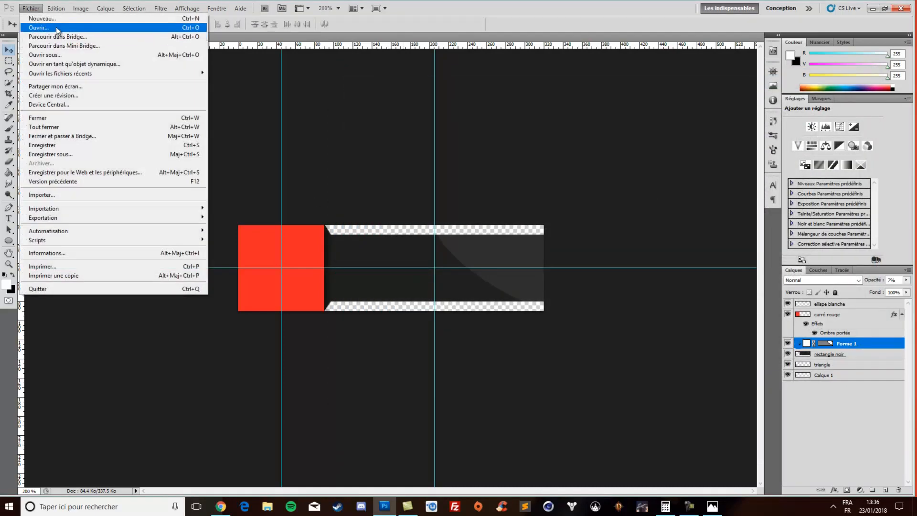
click(57, 28)
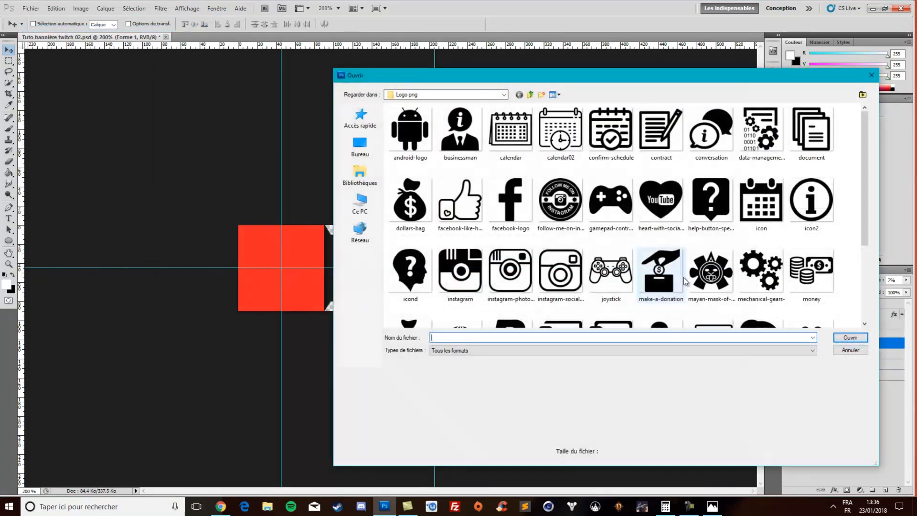
double_click(671, 205)
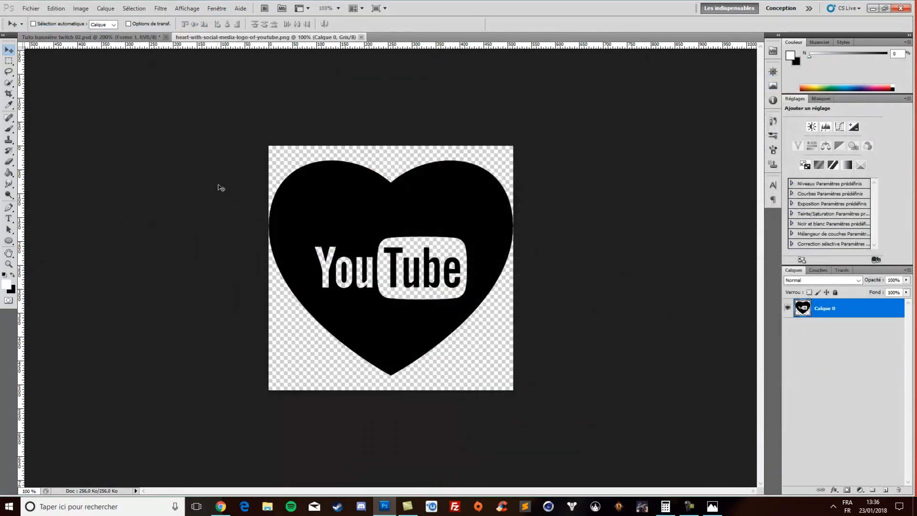
Resize the YouTube heart image to 64 x 64 pixels and load the outline of its Calque 0 layer as a selection
click(81, 8)
mouse_move(72, 8)
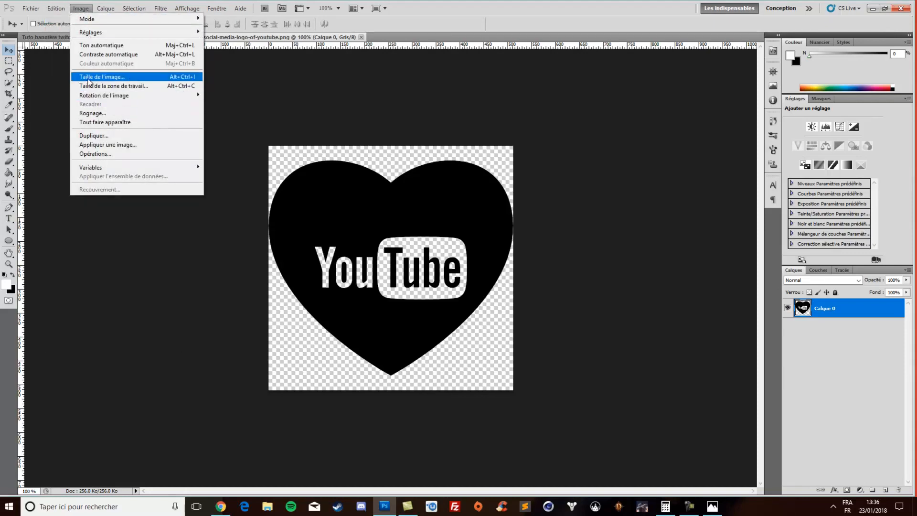
mouse_move(161, 8)
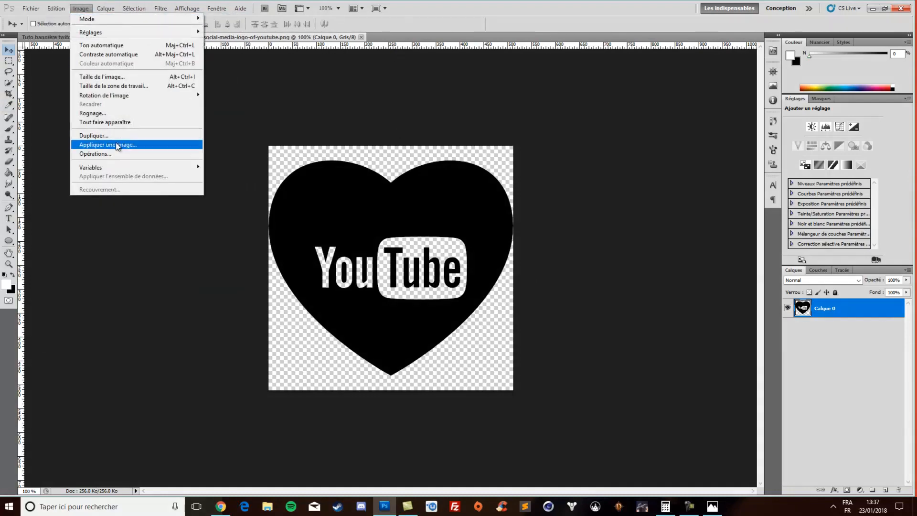
click(114, 77)
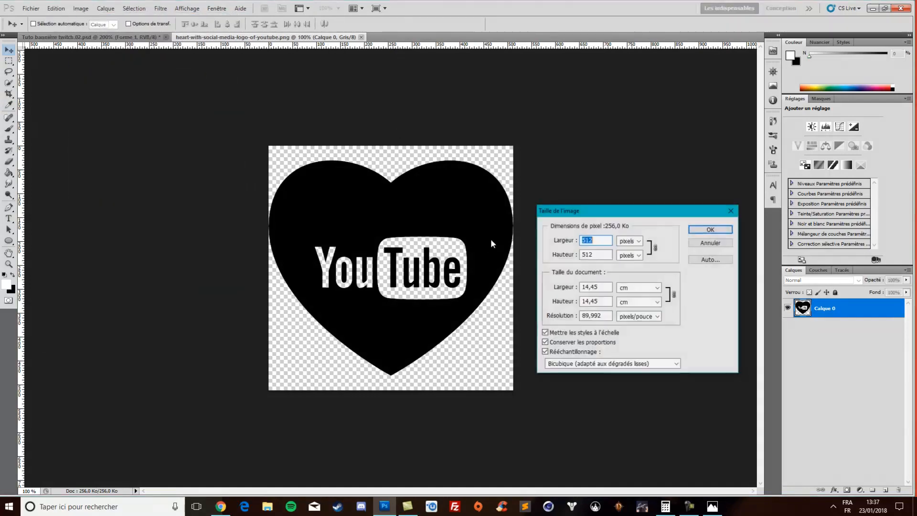
text(64)
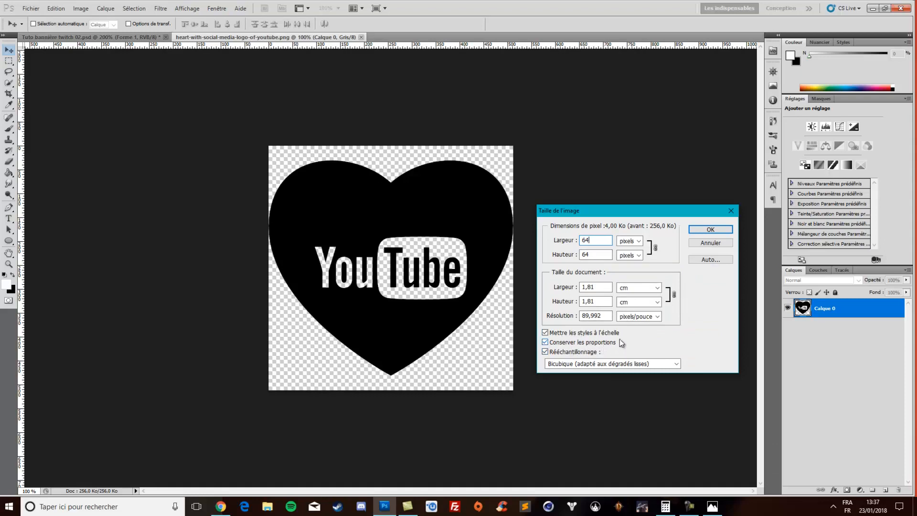
click(710, 229)
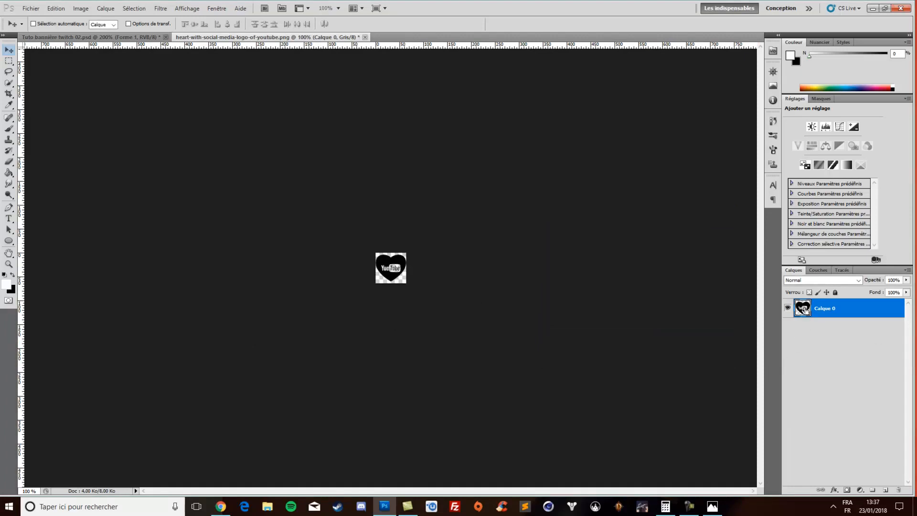
ctrl+click(805, 310)
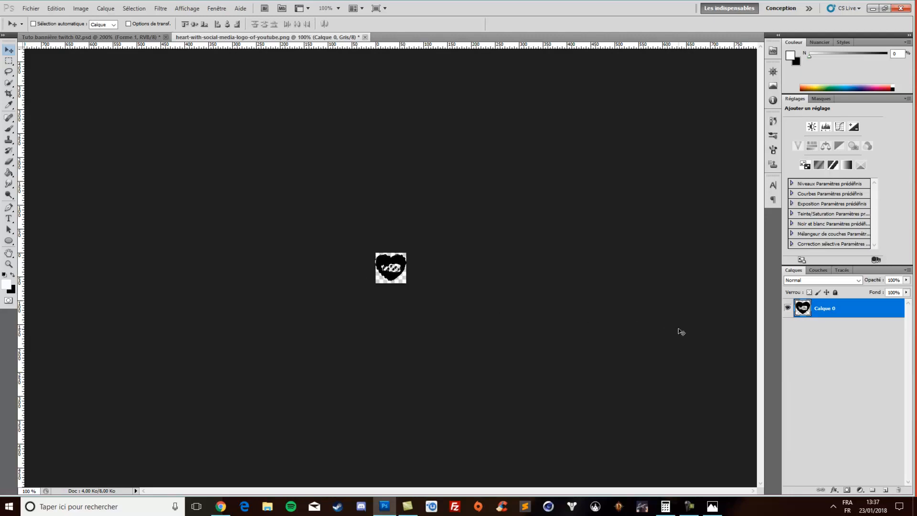
Copy the selected YouTube heart and paste it into the Tuto bannière twitch 02.psd document
key(Delete)
click(127, 38)
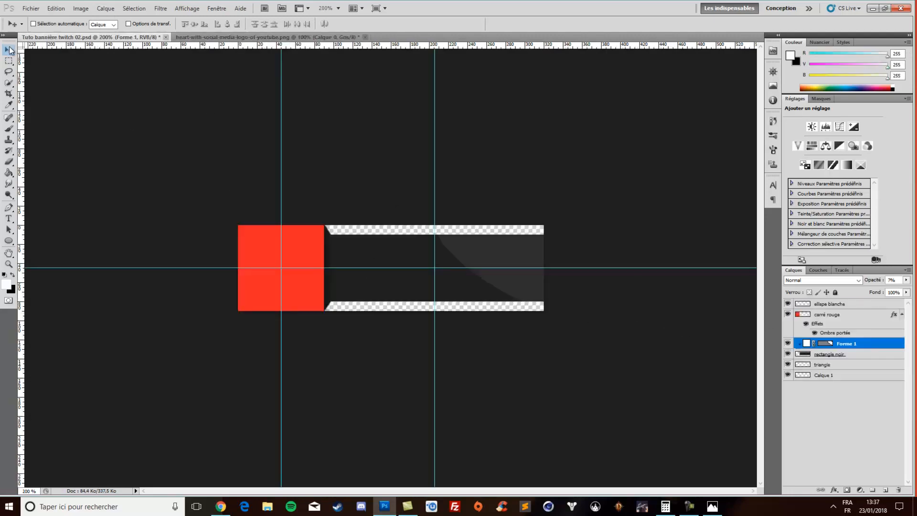
key(ctrl+v)
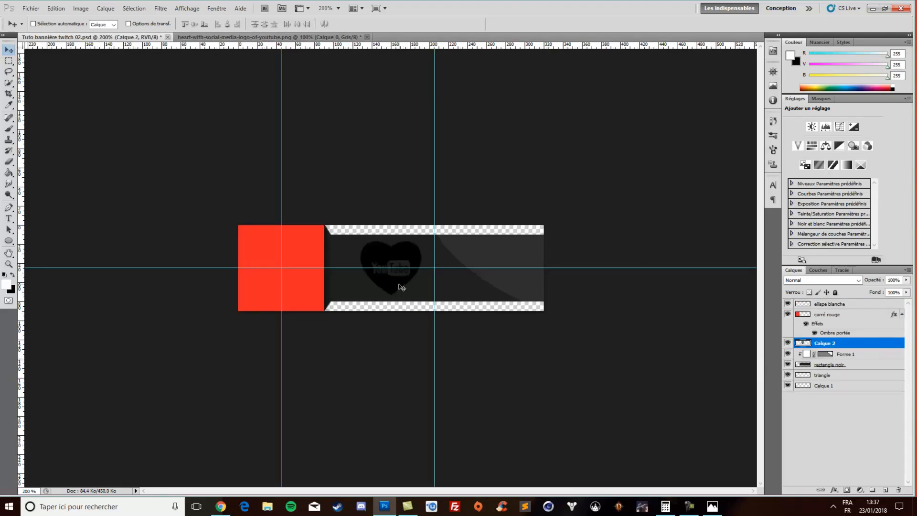
Move the pasted Calque 2 layer above ellipse blanche and centre the YouTube heart on the red square
drag(402, 287, 375, 287)
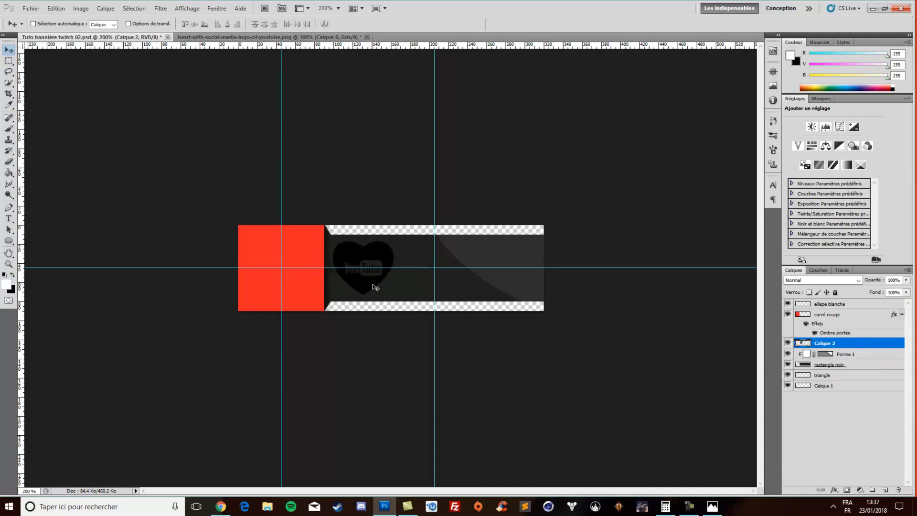
drag(848, 343, 848, 302)
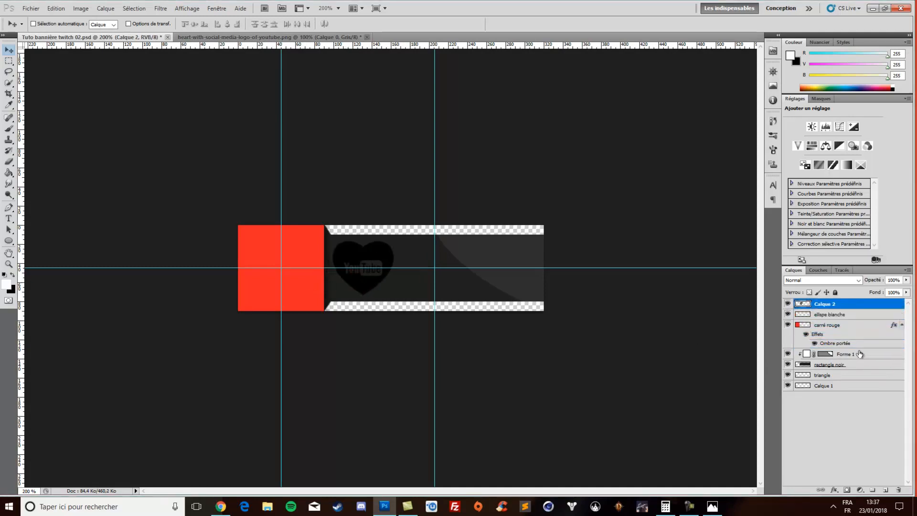
drag(361, 288, 287, 284)
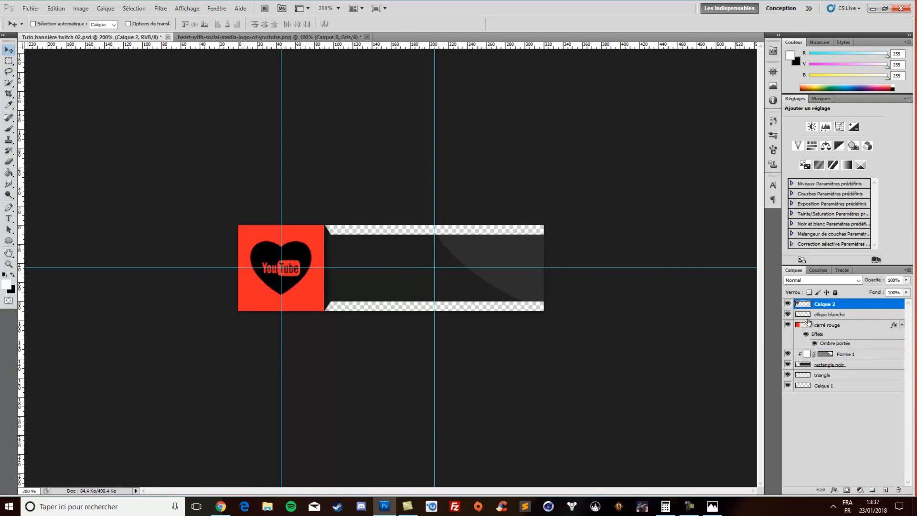
Delete the ellipse blanche layer
click(825, 315)
click(787, 314)
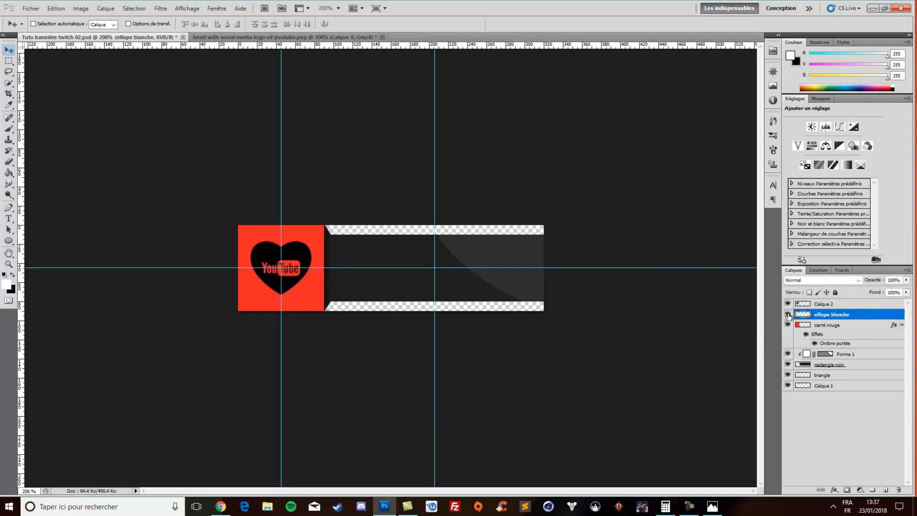
key(Delete)
click(850, 344)
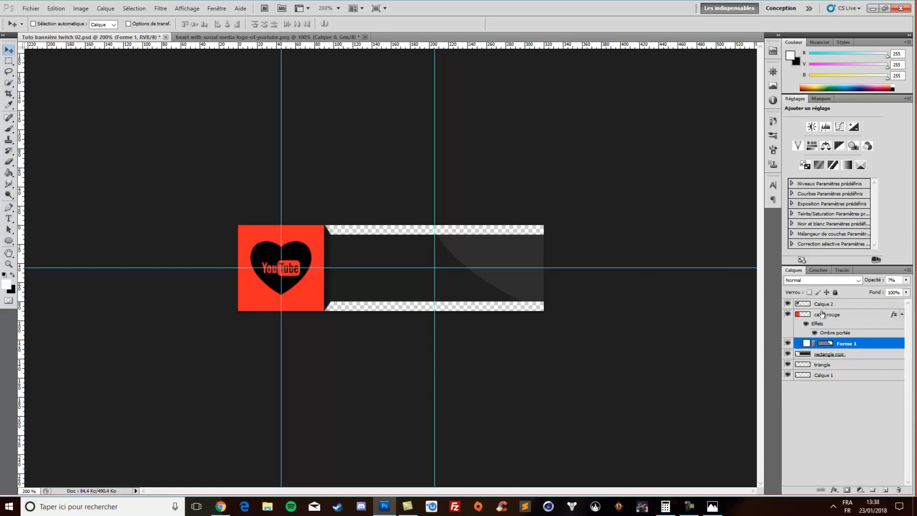
Rename the Calque 2 layer as logo youtube
click(838, 305)
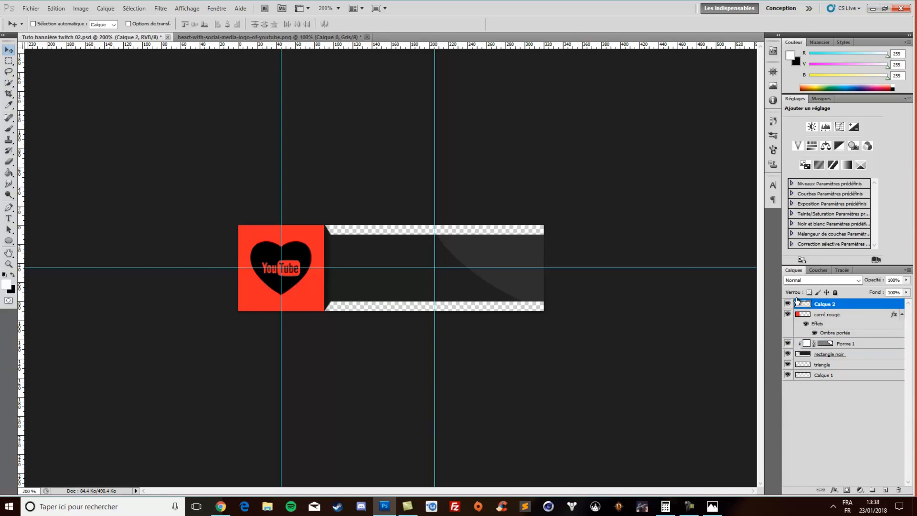
double_click(828, 302)
text(logo youtube)
key(Return)
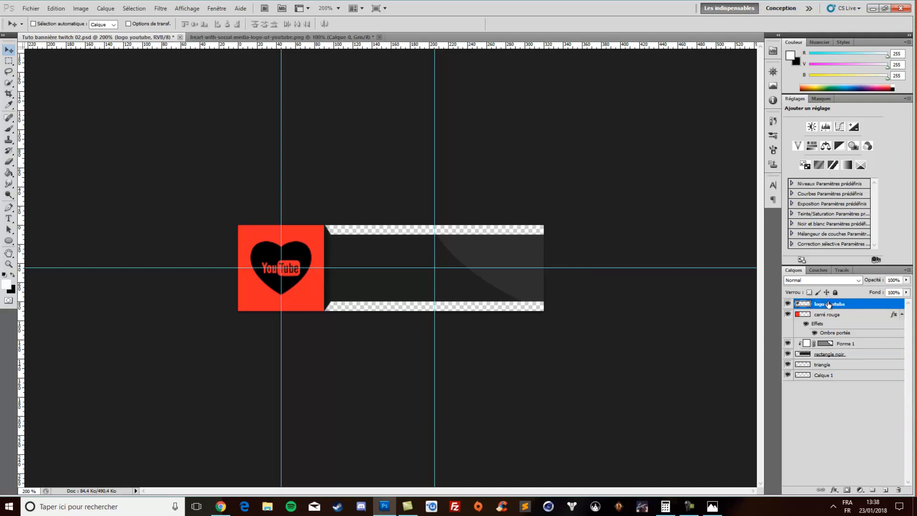
Add a Color Overlay effect to the logo youtube layer with the dark gray 1f1f1f sampled from the black rectangle
click(836, 491)
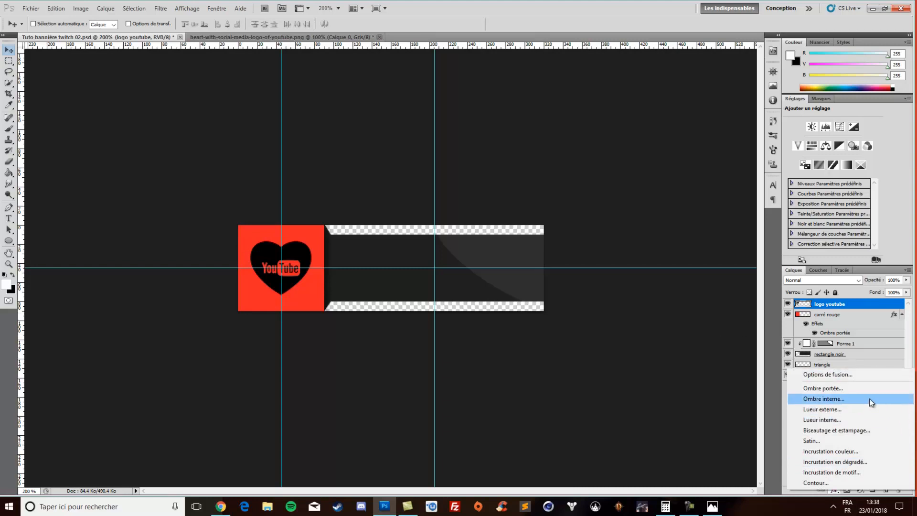
click(859, 375)
click(600, 353)
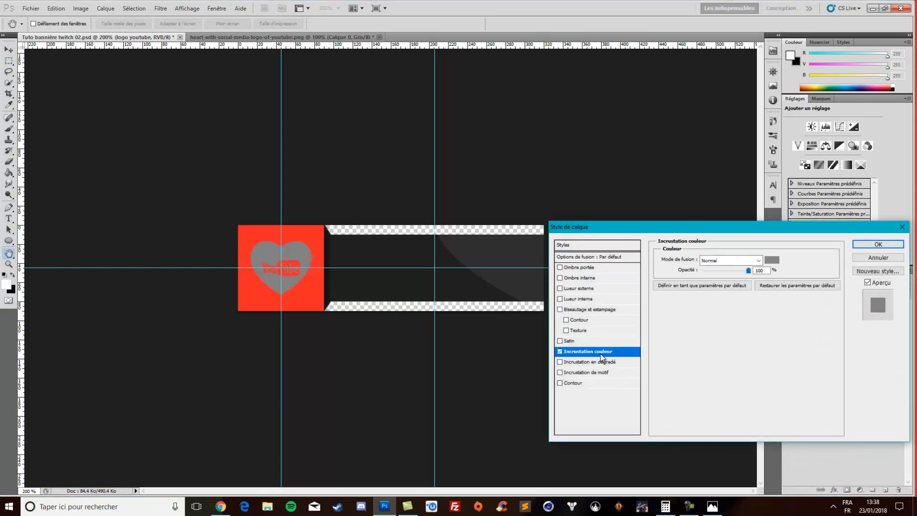
click(771, 260)
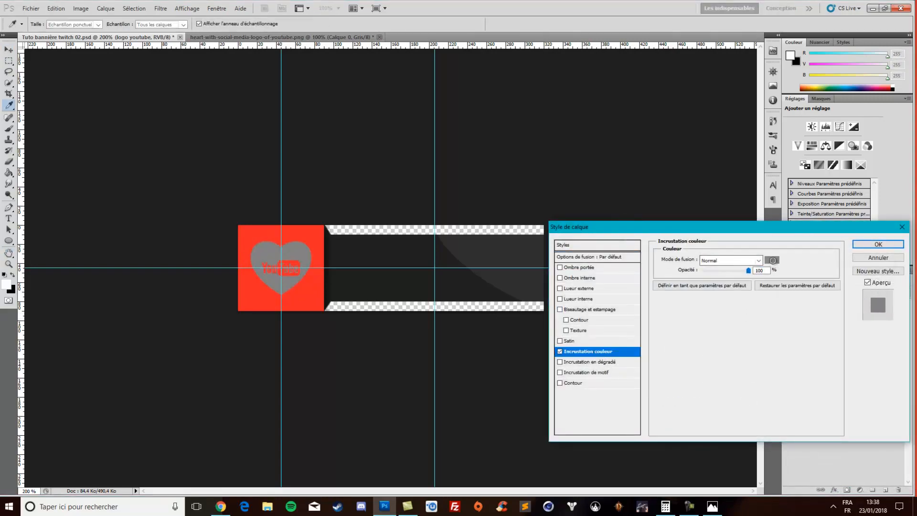
click(362, 281)
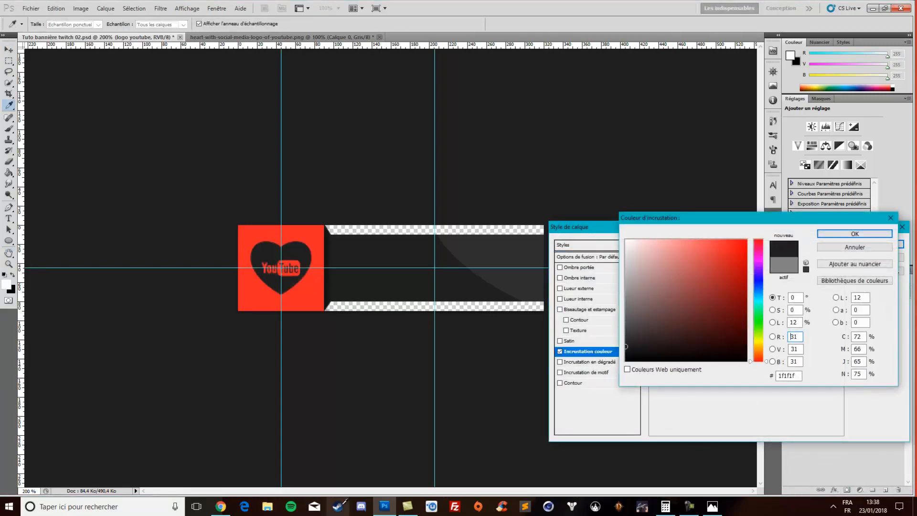
click(840, 234)
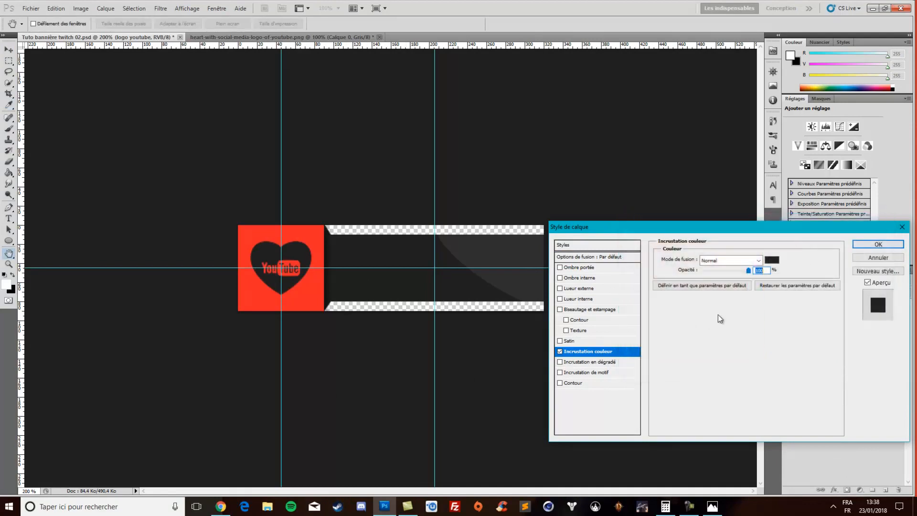
click(872, 247)
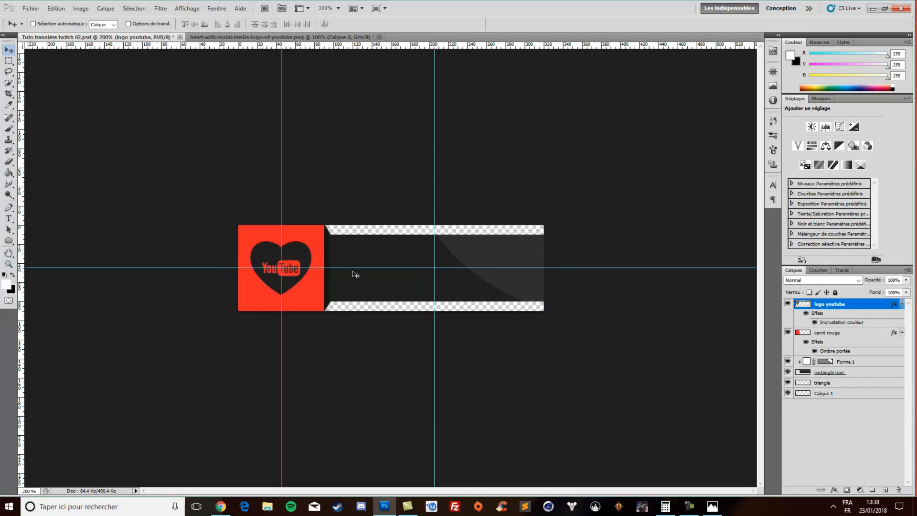
Fill the black rectangle on the rectangle noir layer with the foreground colour 17171a
click(840, 377)
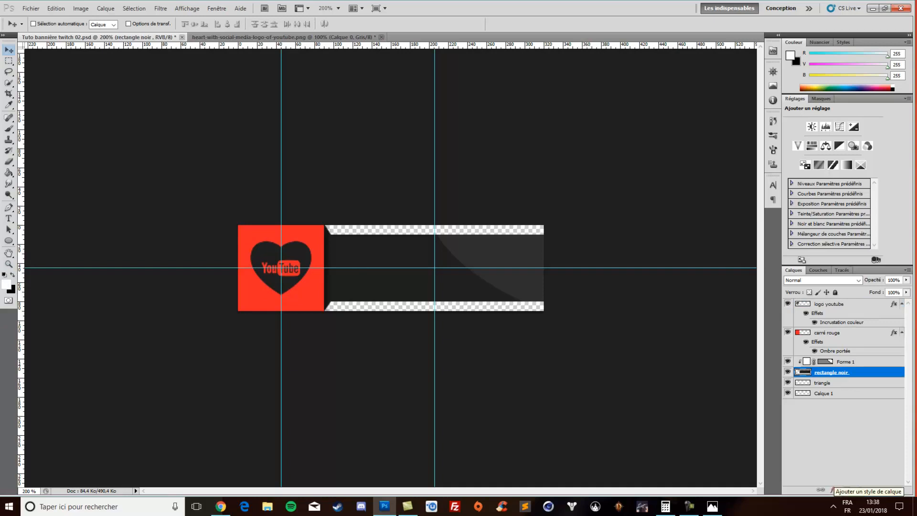
click(8, 173)
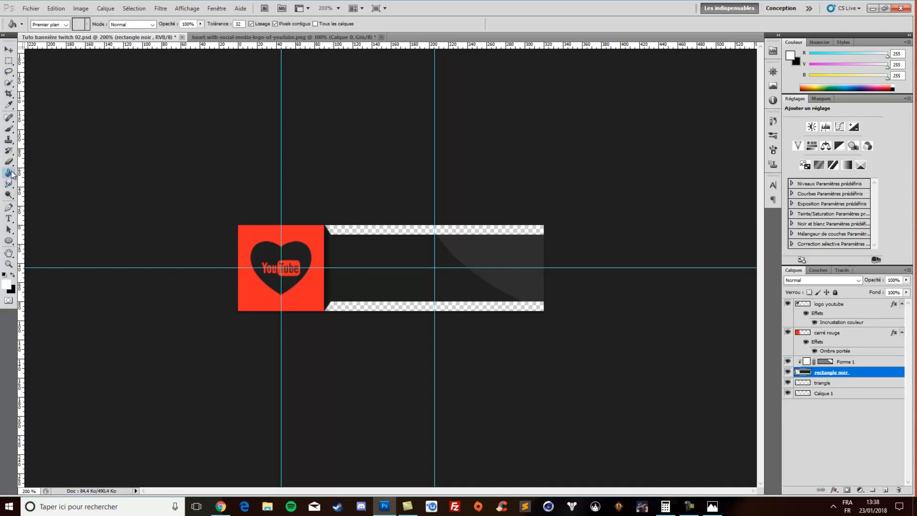
click(6, 285)
double_click(798, 376)
key(BackSpace)
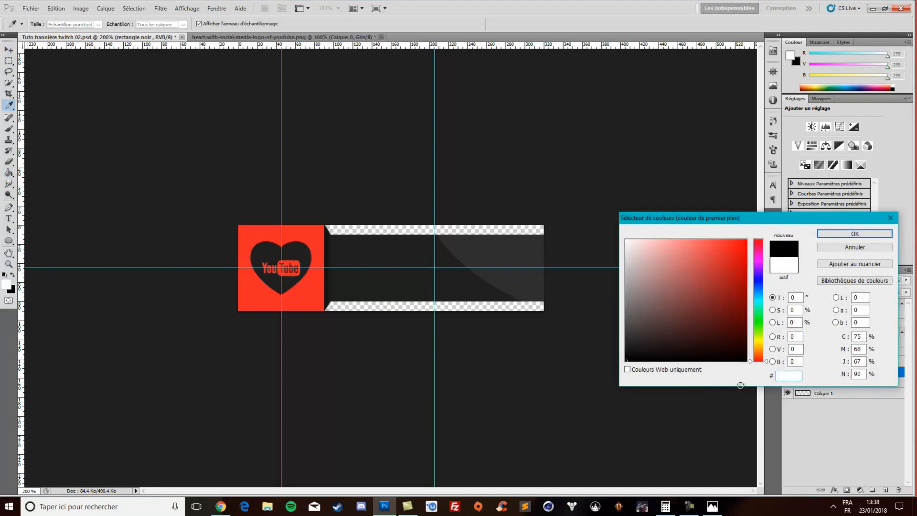
text(1717)
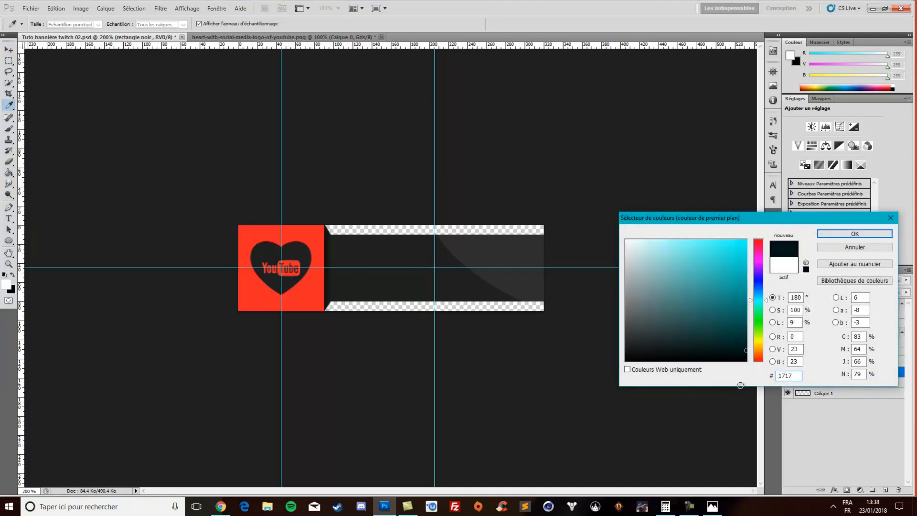
text(1a)
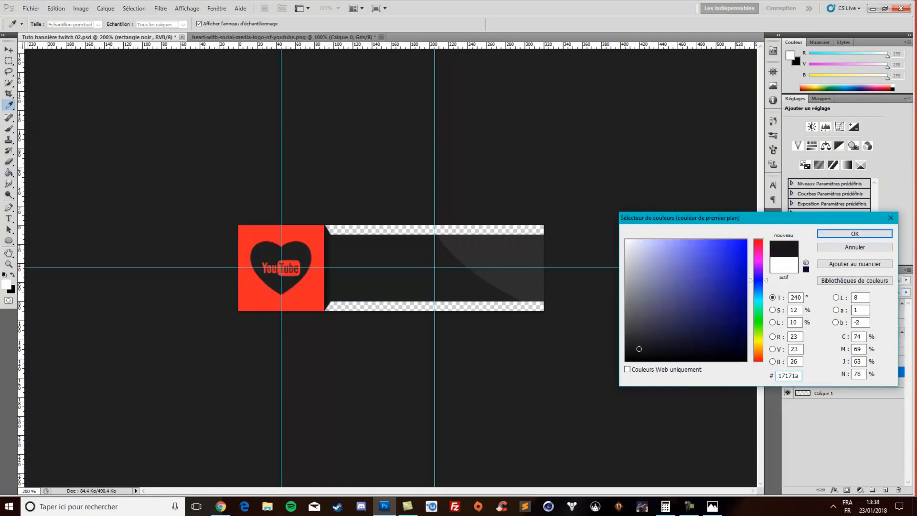
click(842, 236)
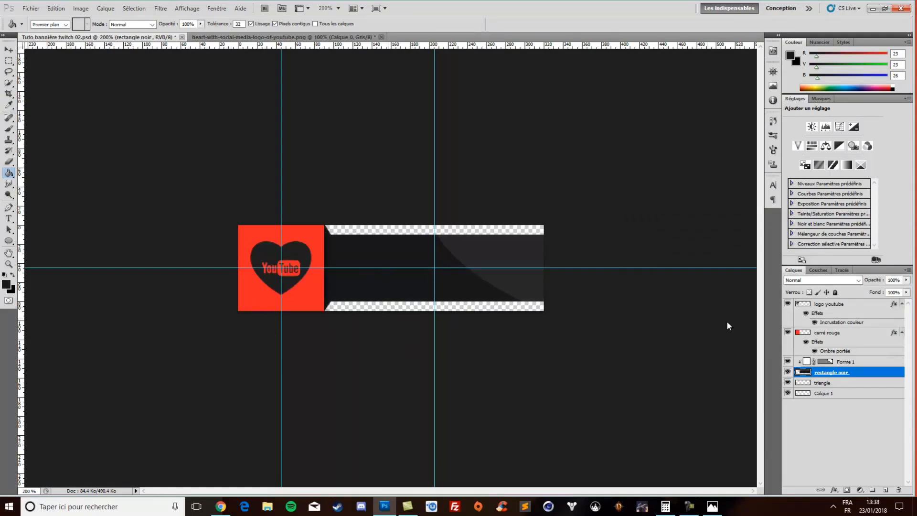
click(6, 285)
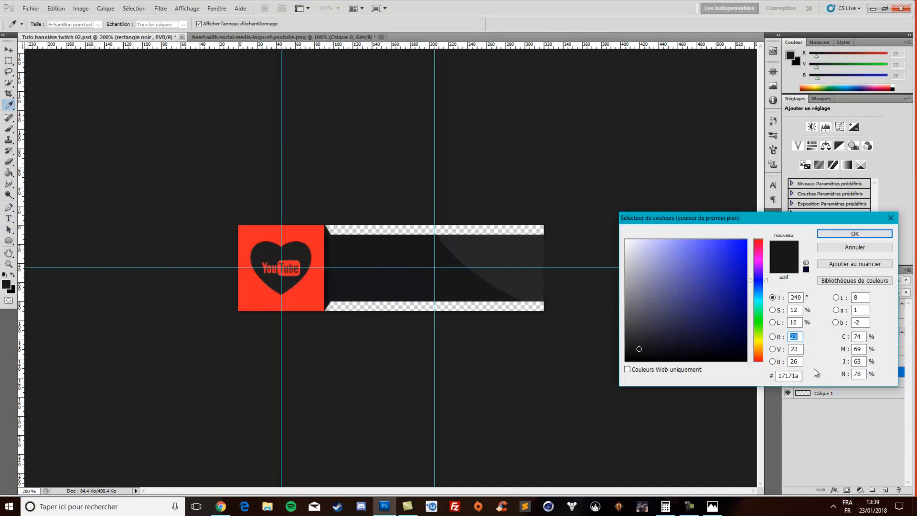
click(871, 233)
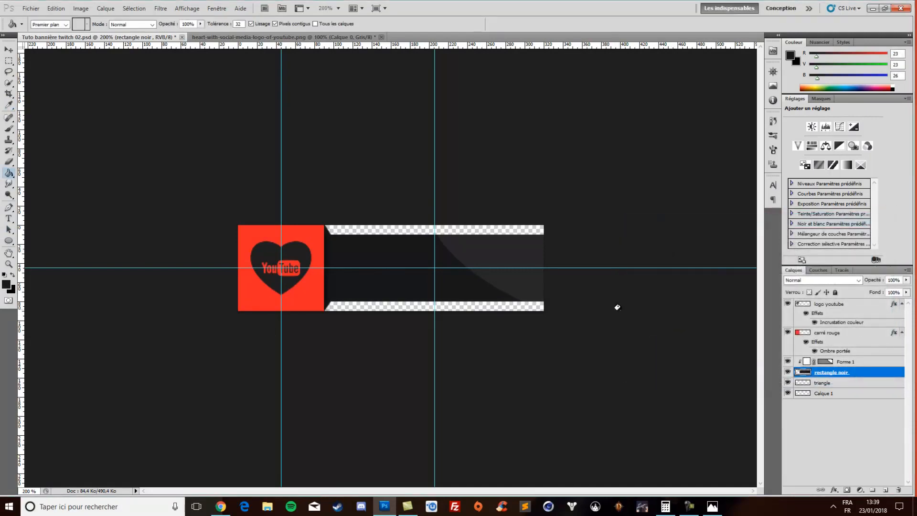
Change the logo youtube layer's Color Overlay to 17171a, sampled from the refilled rectangle
double_click(839, 322)
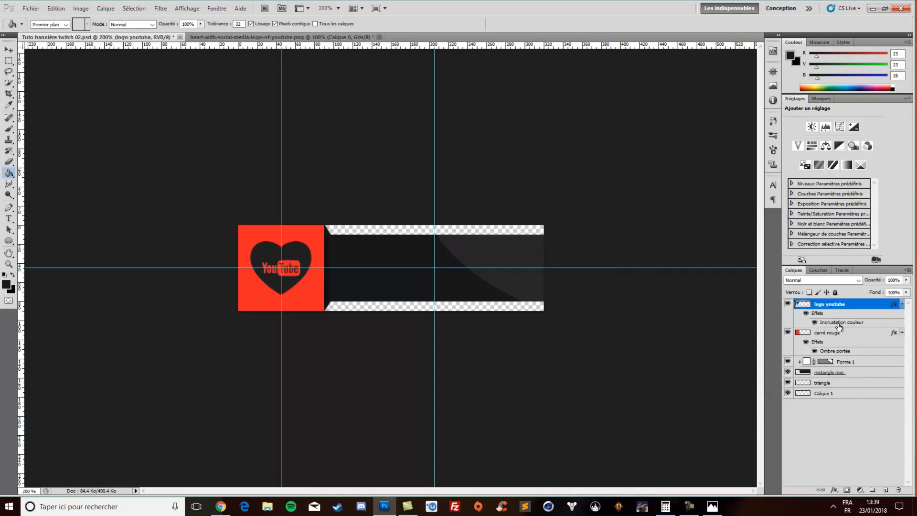
click(767, 261)
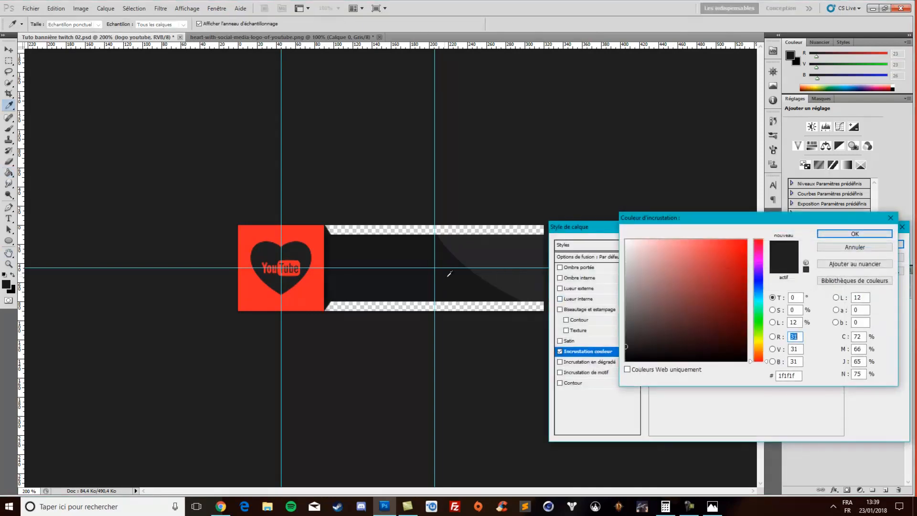
click(397, 288)
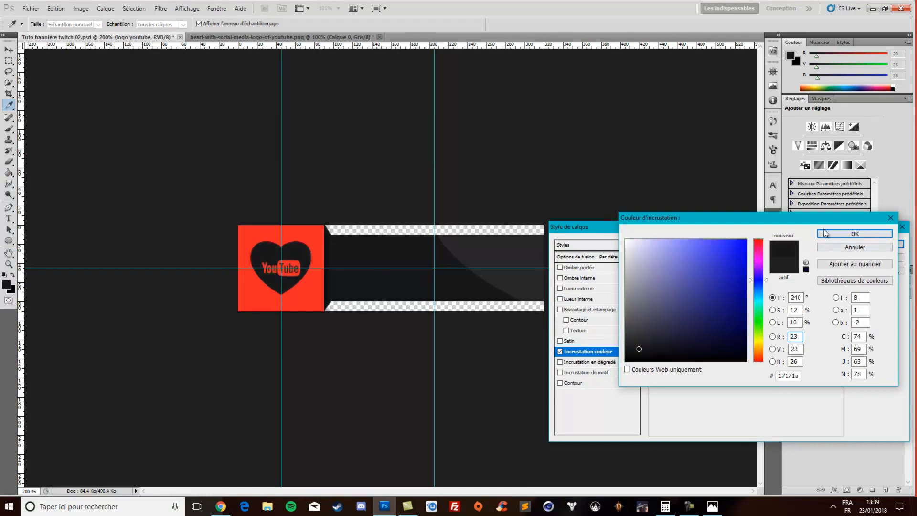
click(853, 234)
click(880, 244)
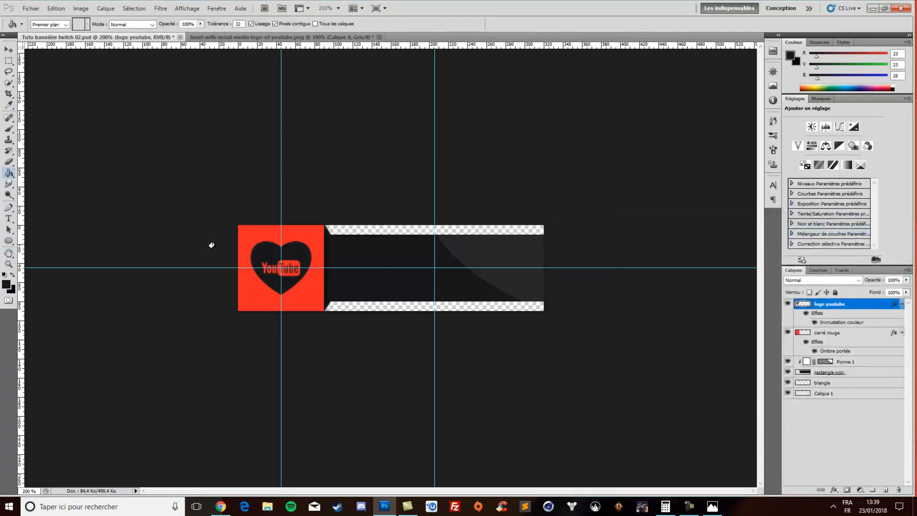
Nudge the YouTube heart down by one pixel on the red square
click(8, 51)
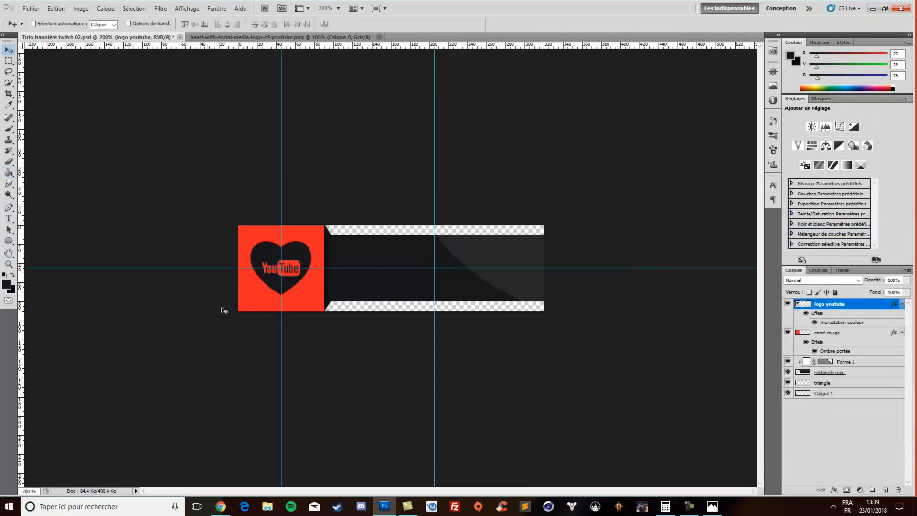
key(Down)
key(Down)
key(Up)
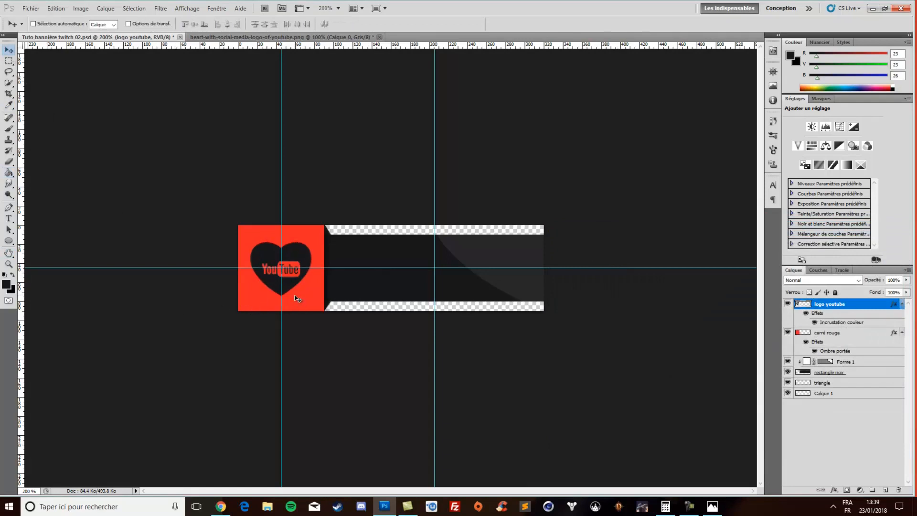
key(Down)
key(Up)
key(Down)
key(Up)
key(Down)
key(Up)
Try placing the document icon from the Logo png folder centred on the red square at X 45 px, Y 45 px, and remove it
click(31, 8)
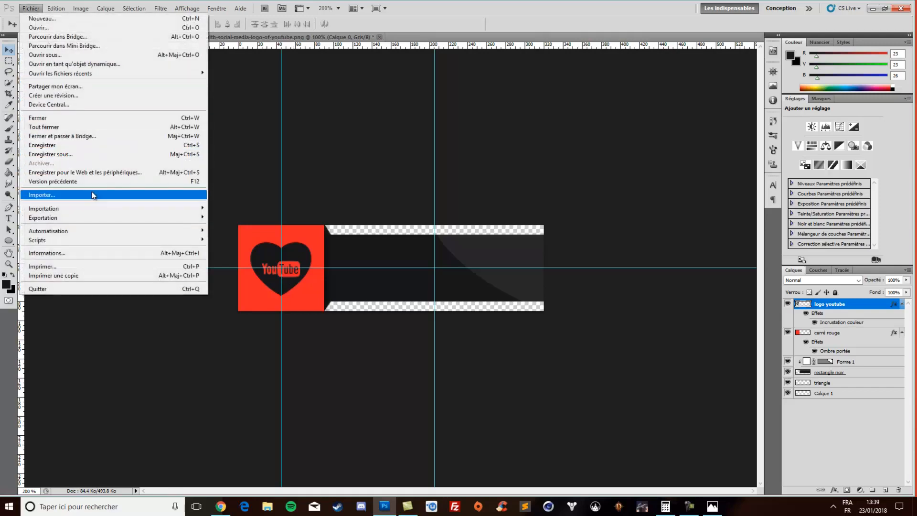
click(93, 195)
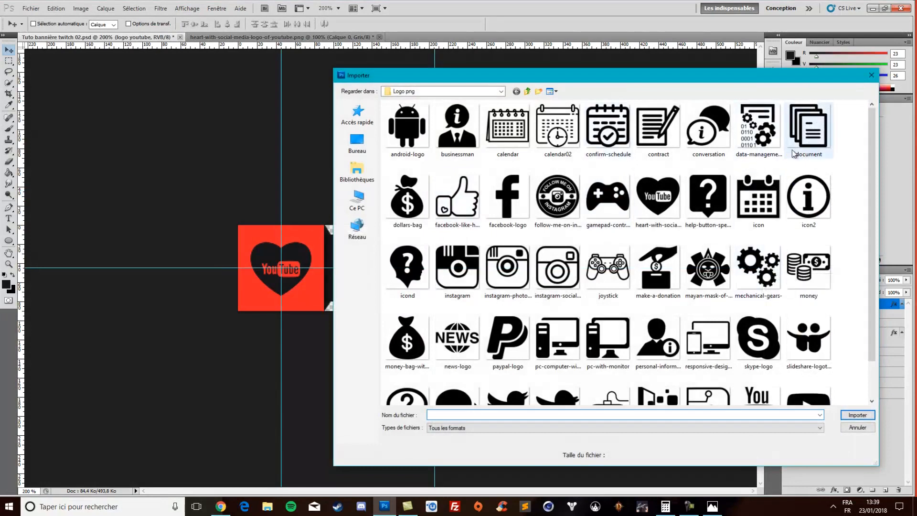
click(815, 130)
double_click(805, 126)
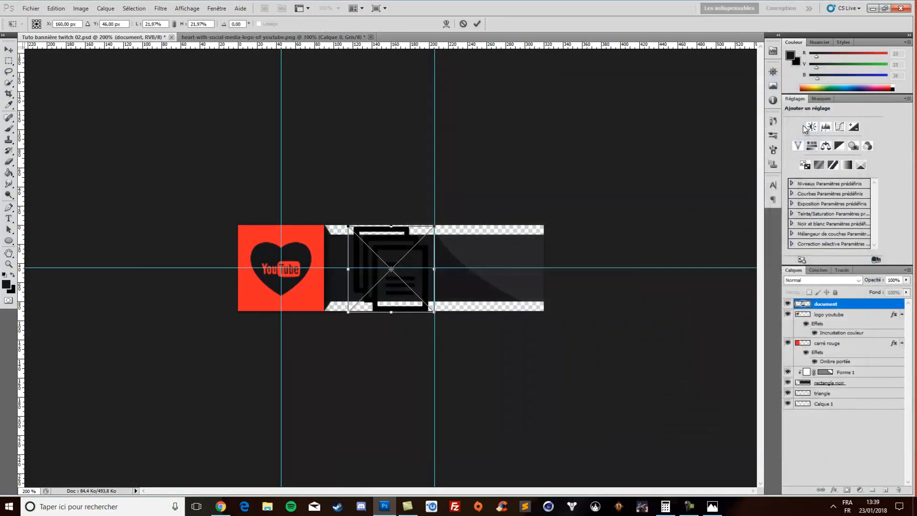
drag(402, 289, 294, 286)
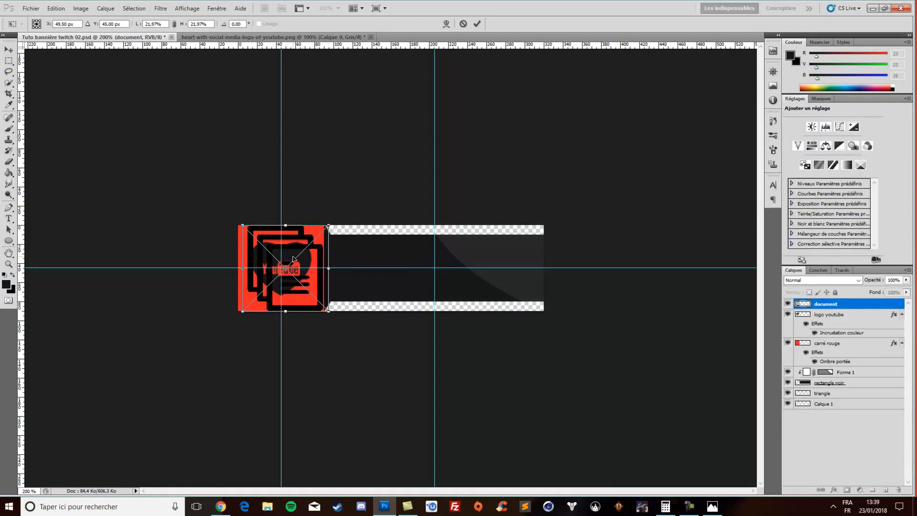
mouse_move(282, 296)
mouse_down()
mouse_move(249, 292)
mouse_move(283, 292)
mouse_move(279, 284)
mouse_up()
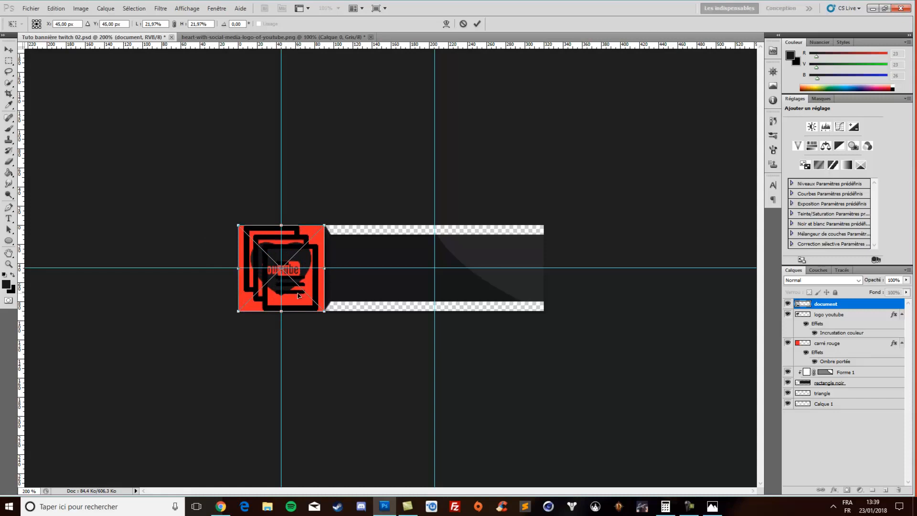
key(Return)
key(ctrl+e)
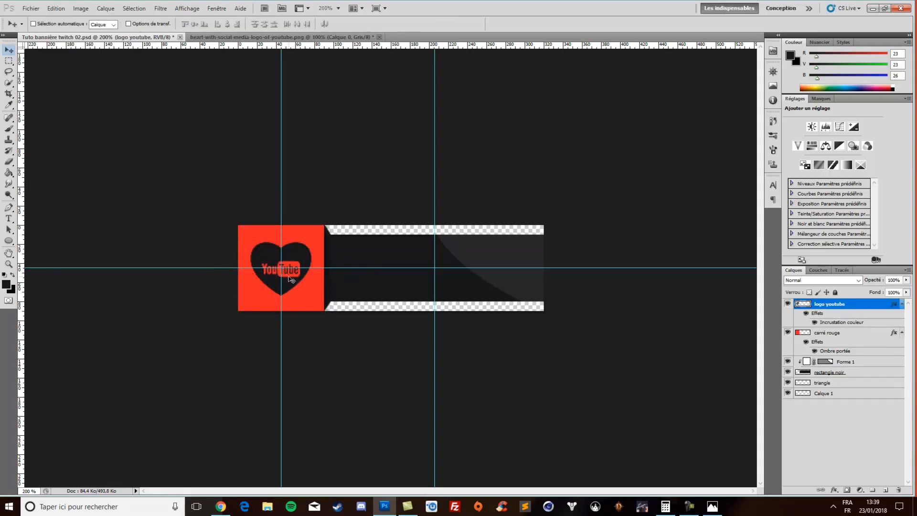
Start a text layer above the carré rouge layer on the dark rectangle, with its text colour sampled from the red square
click(851, 336)
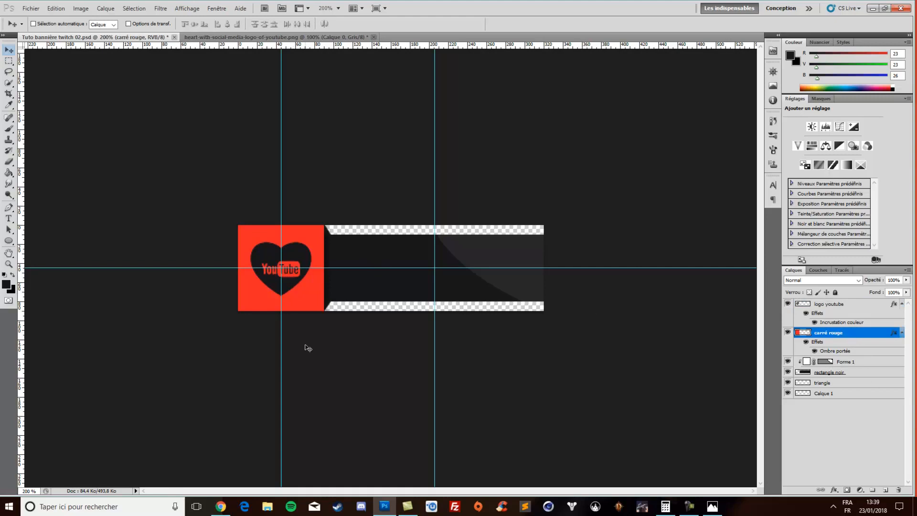
click(9, 218)
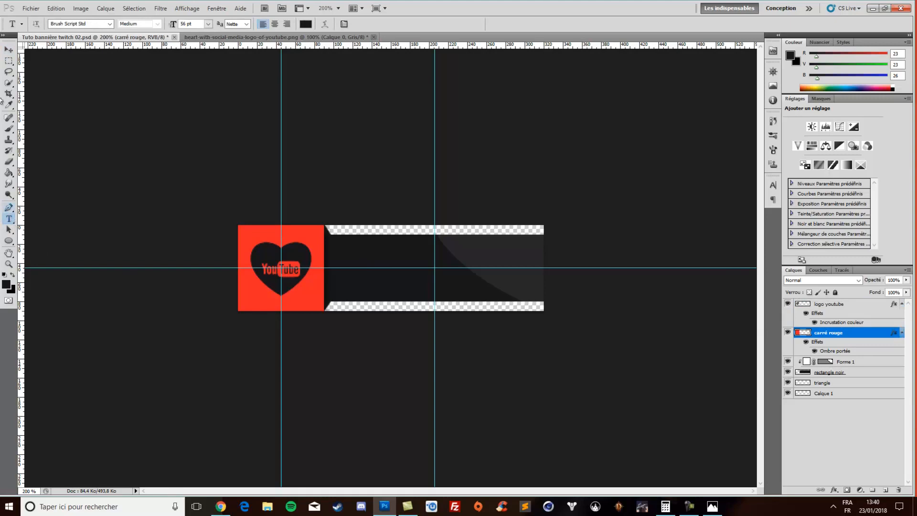
click(418, 276)
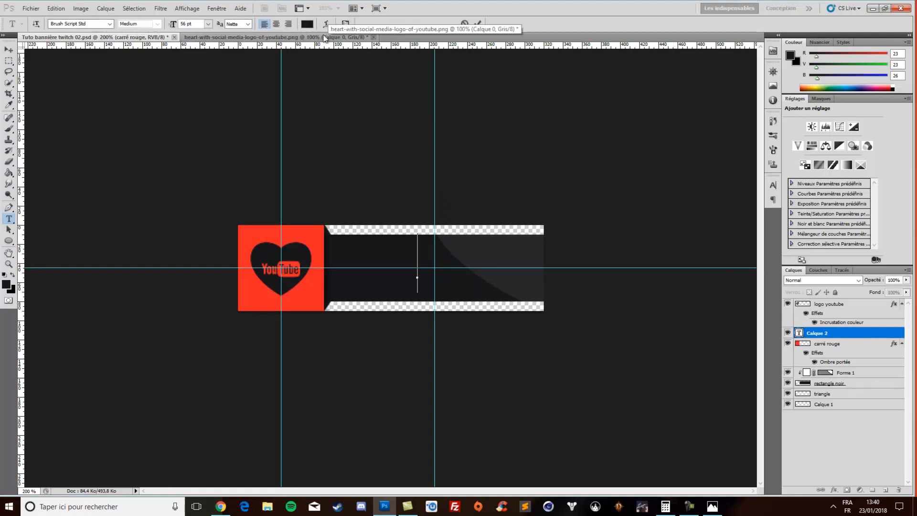
click(312, 24)
click(303, 289)
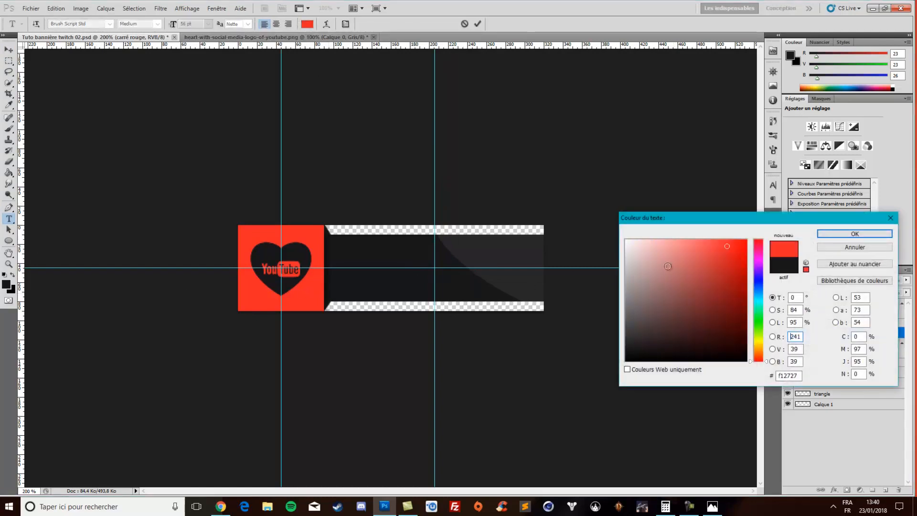
click(831, 234)
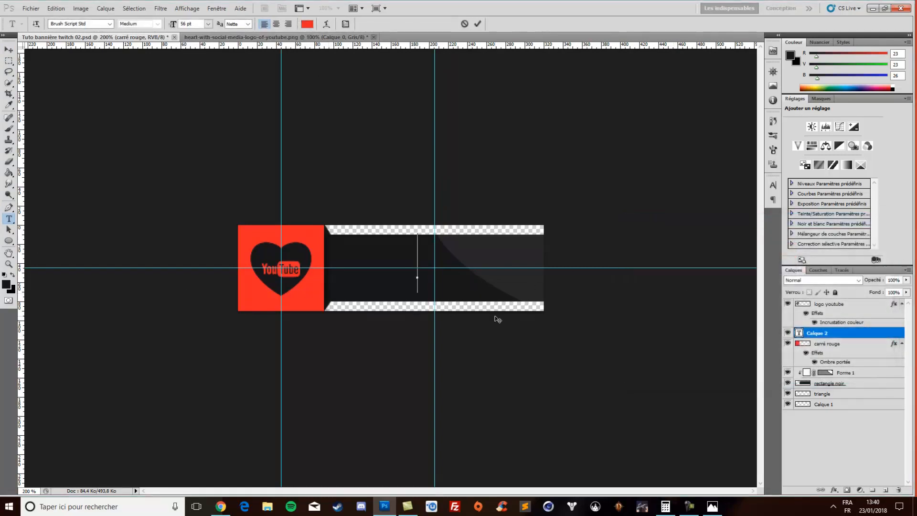
Enter the text "youtube" and move it left until the whole word fits on the dark rectangle
text(youtbe)
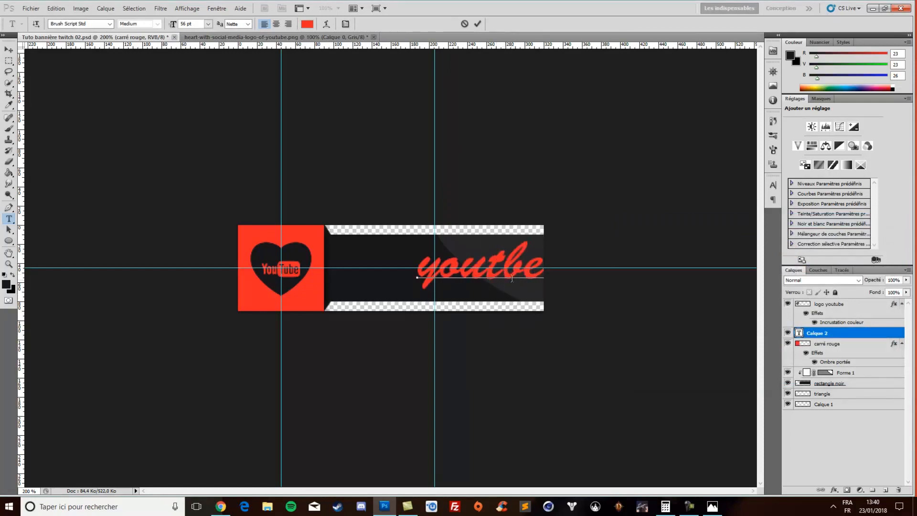
text(u)
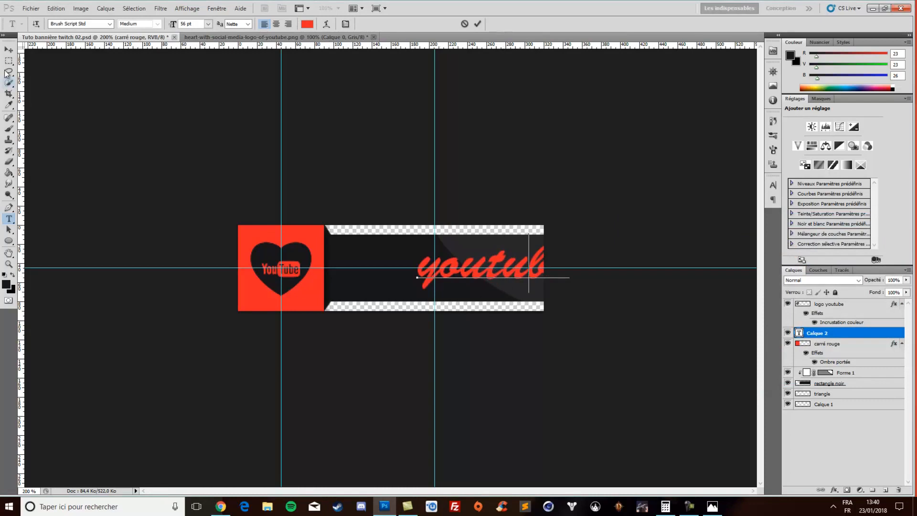
click(10, 51)
drag(453, 303, 401, 299)
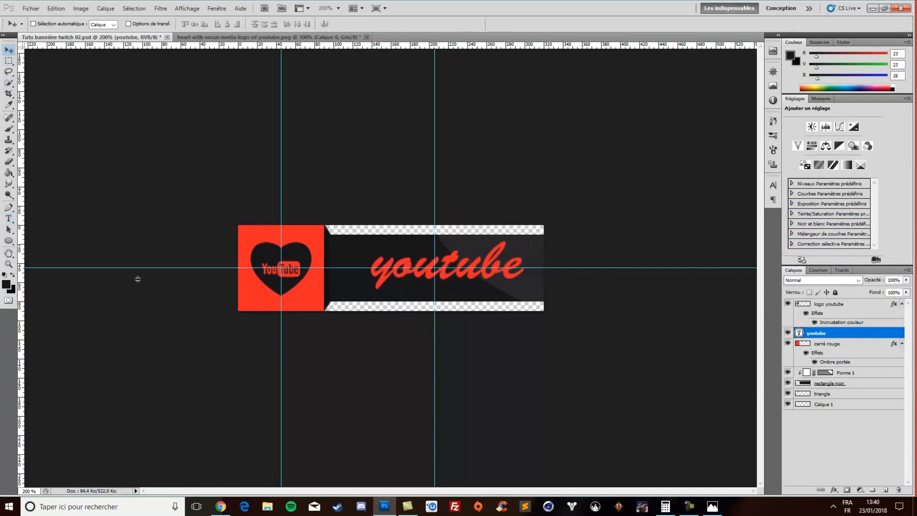
Try other font families on the whole youtube text, ending with Arial
click(9, 219)
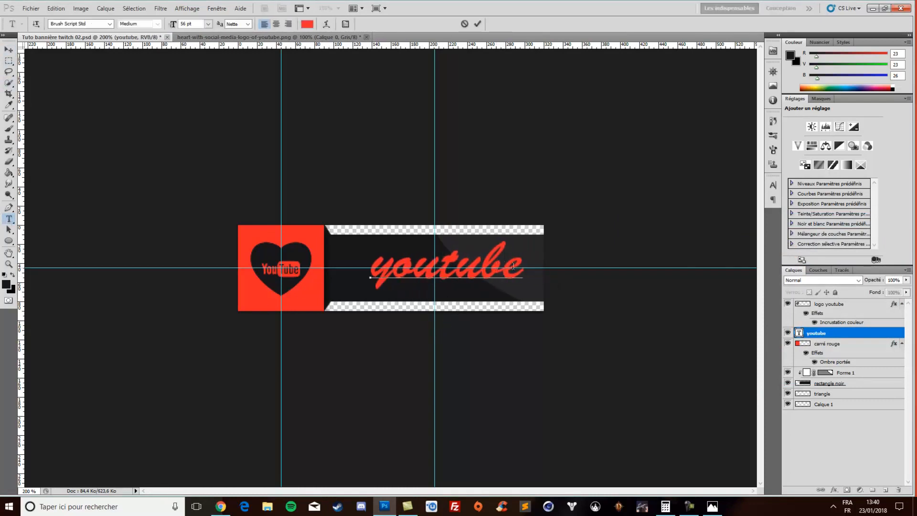
drag(520, 267, 371, 272)
click(70, 25)
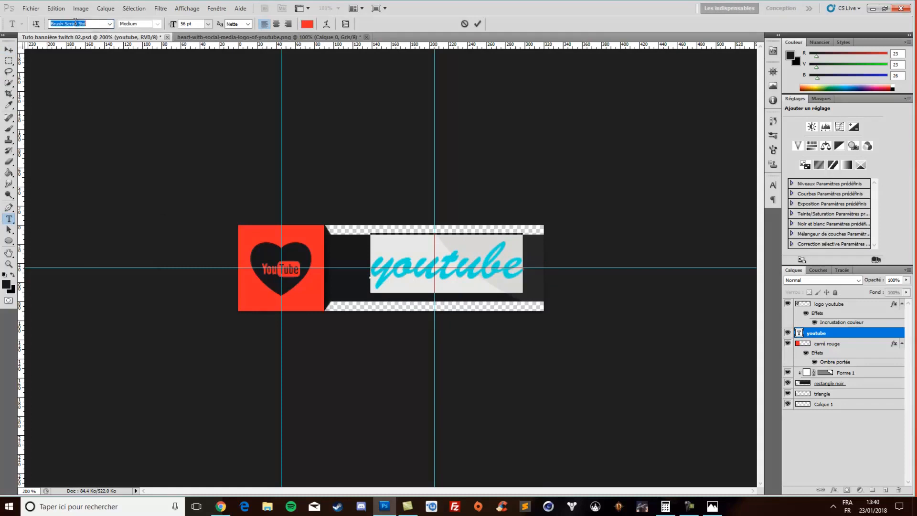
key(Down)
key(Up)
key(Up)
key(Up)
key(Up)
key(Up)
key(Up)
key(Up)
key(Up)
key(Up)
key(Up)
key(Up)
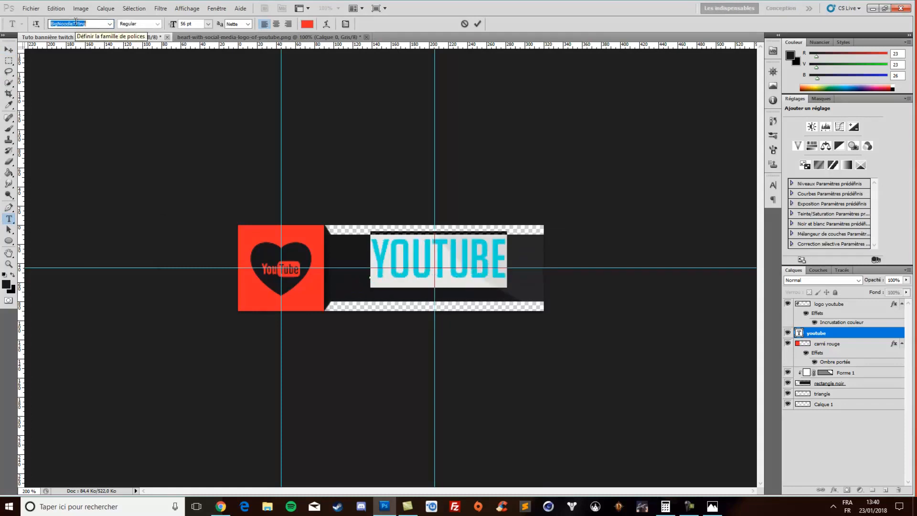
key(Up)
key(Up)
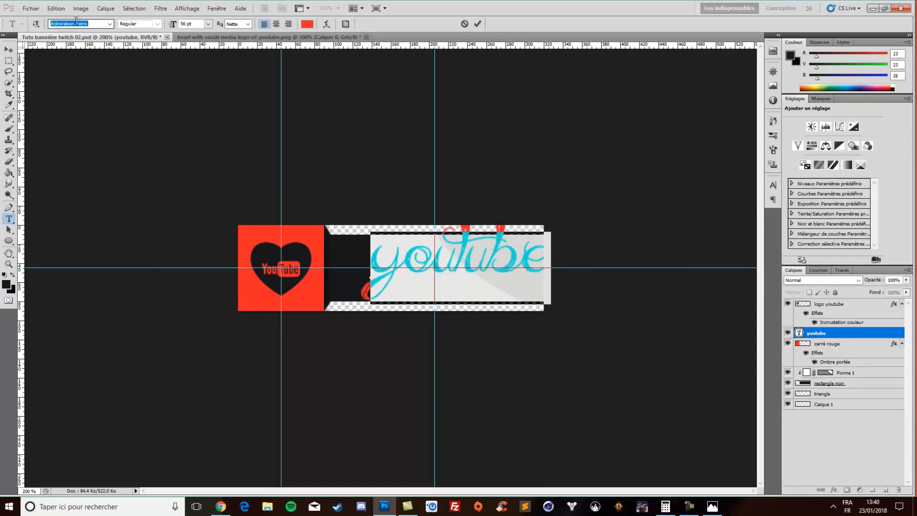
Open Bannière 05.psd from the Projet Bannière Twitch folder, check the facebook text layer's font and size, and close the file without saving
click(872, 9)
double_click(118, 37)
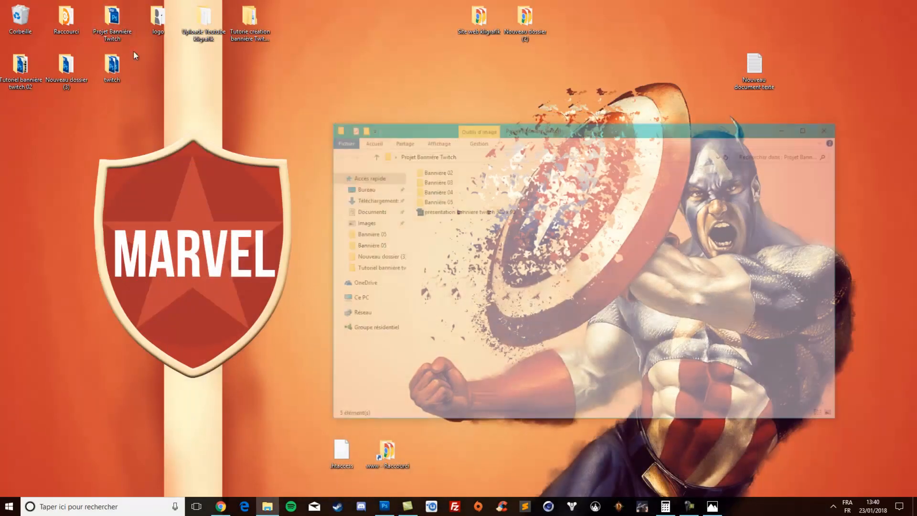
double_click(424, 205)
double_click(490, 196)
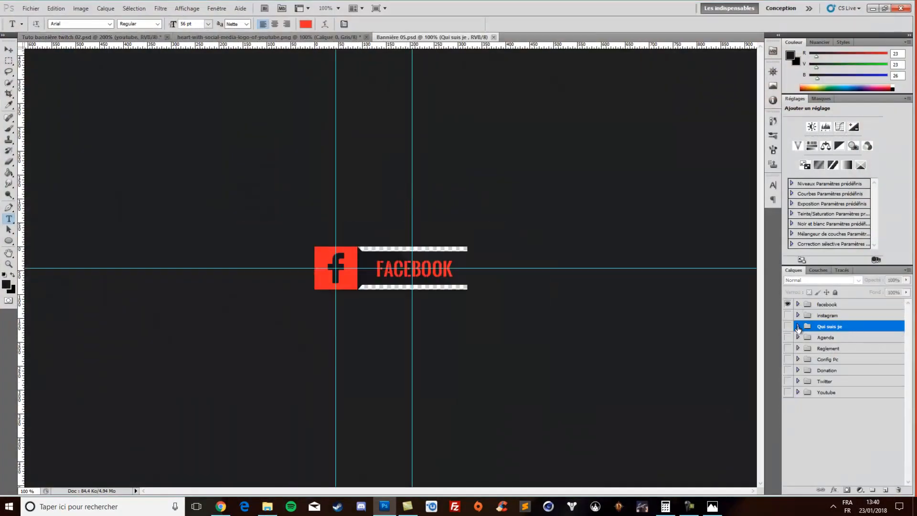
click(798, 304)
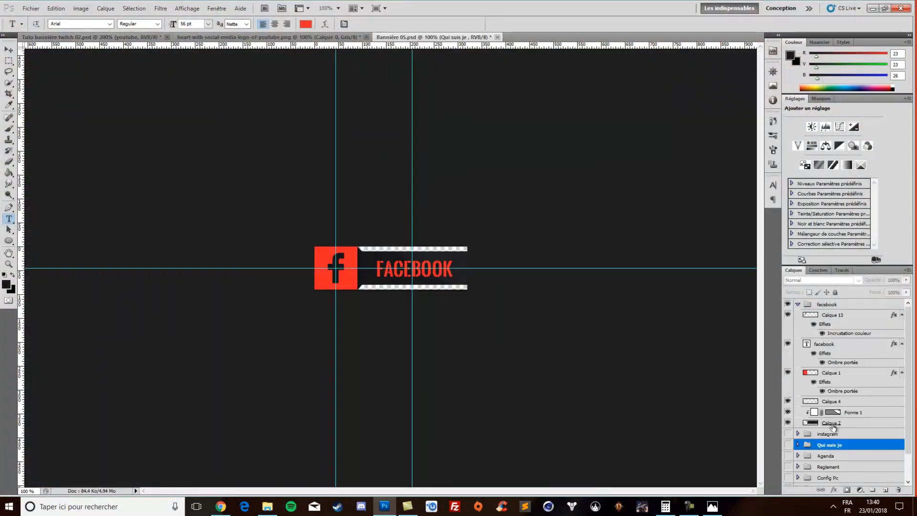
click(822, 344)
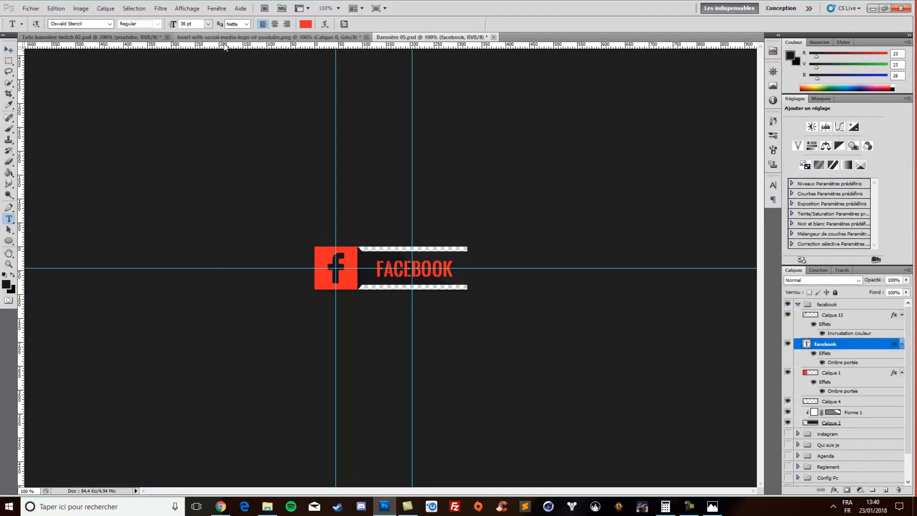
click(493, 37)
key(Tab)
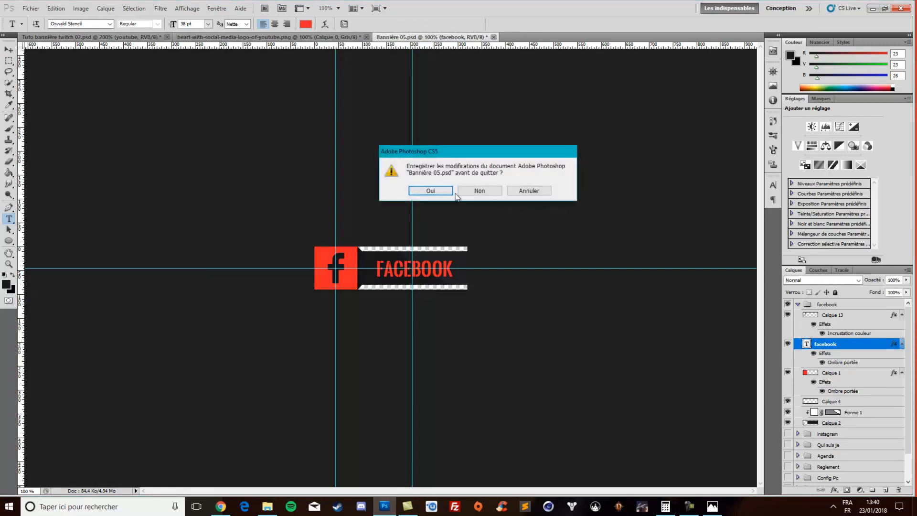
key(Return)
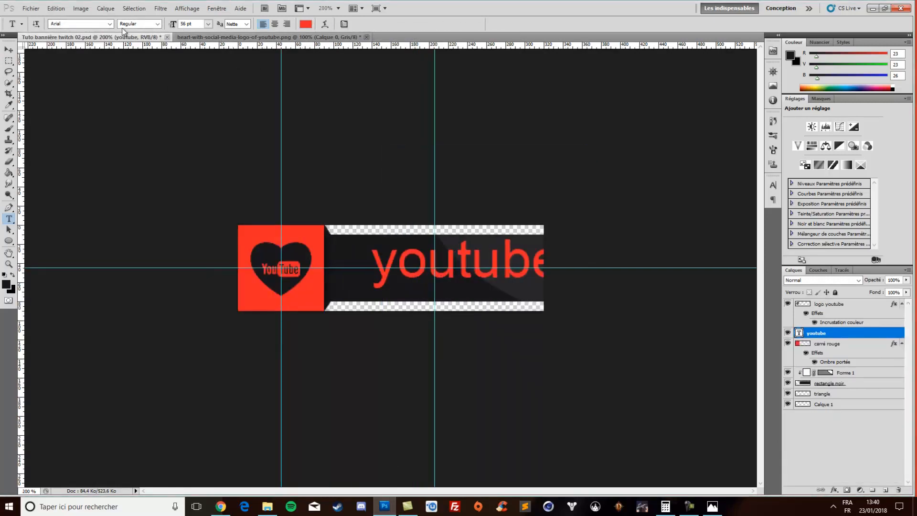
Try the Oswald font on the youtube text layer
click(95, 23)
text(Oswald)
key(Return)
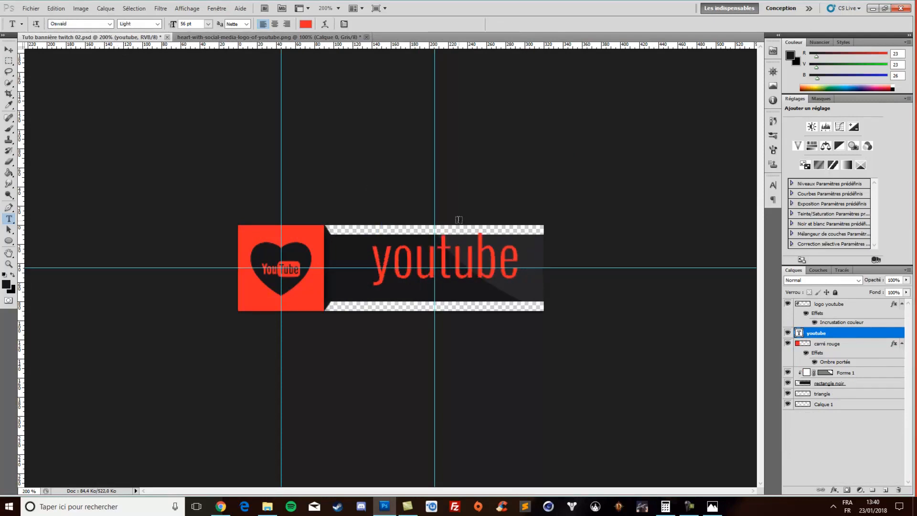
Change the youtube text's font to Oswald Stencil
double_click(502, 268)
click(65, 24)
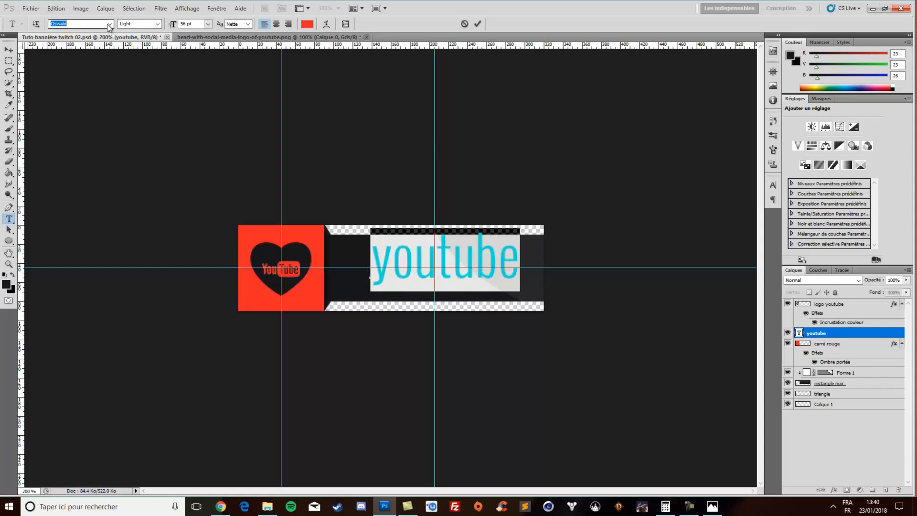
click(109, 24)
scroll(107, 36, up, 1)
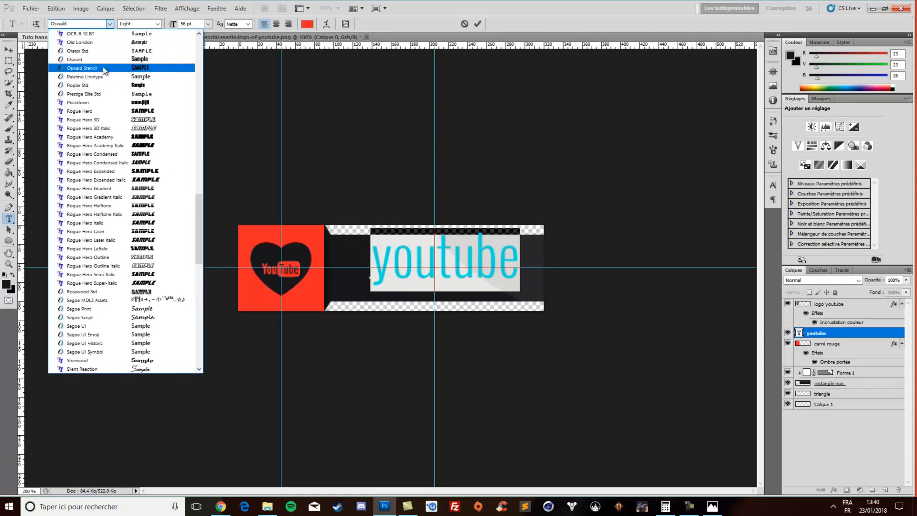
click(107, 68)
click(445, 252)
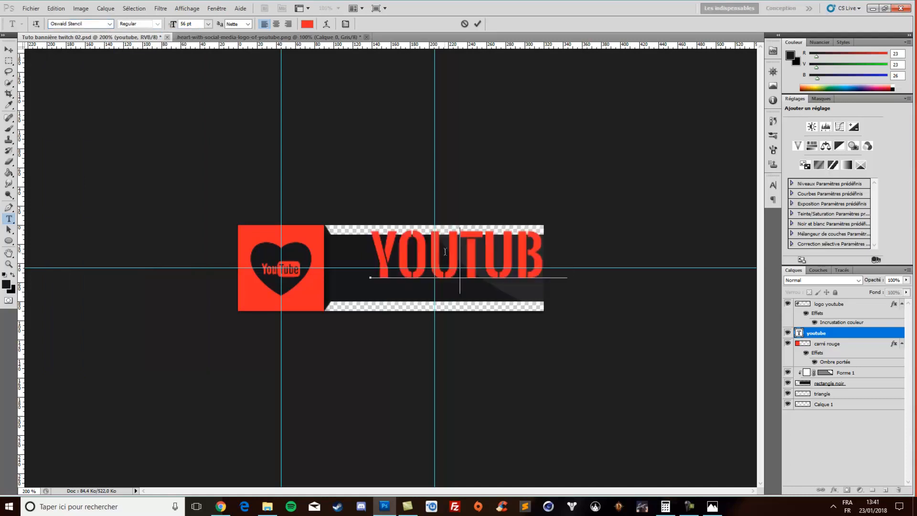
Move the youtube text left and down so the whole word sits inside the dark rectangle
click(8, 50)
drag(442, 275, 446, 268)
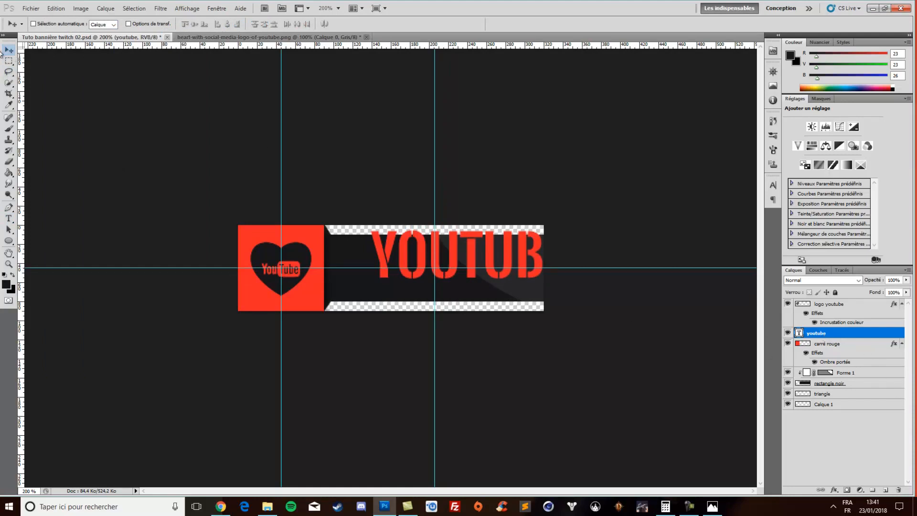
drag(419, 238, 384, 254)
Reduce the font size of the whole youtube text to 38 pt
click(8, 218)
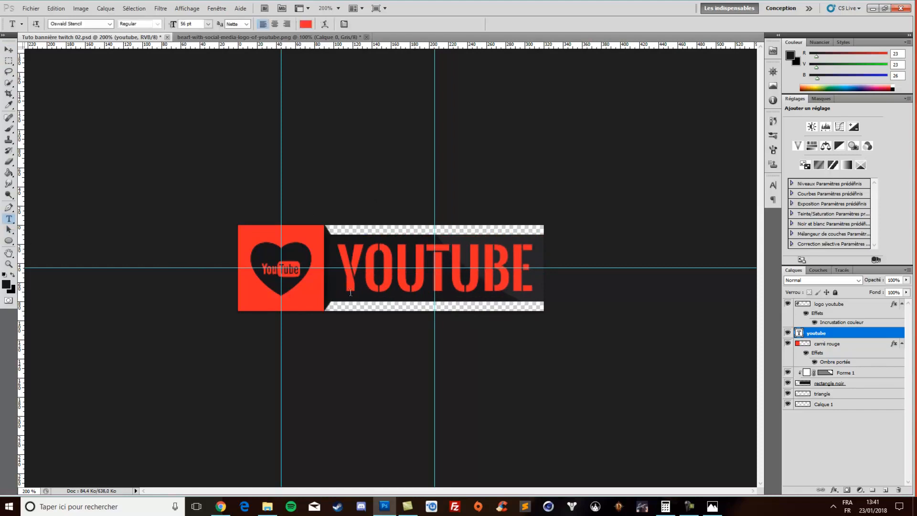
click(511, 278)
key(ctrl+a)
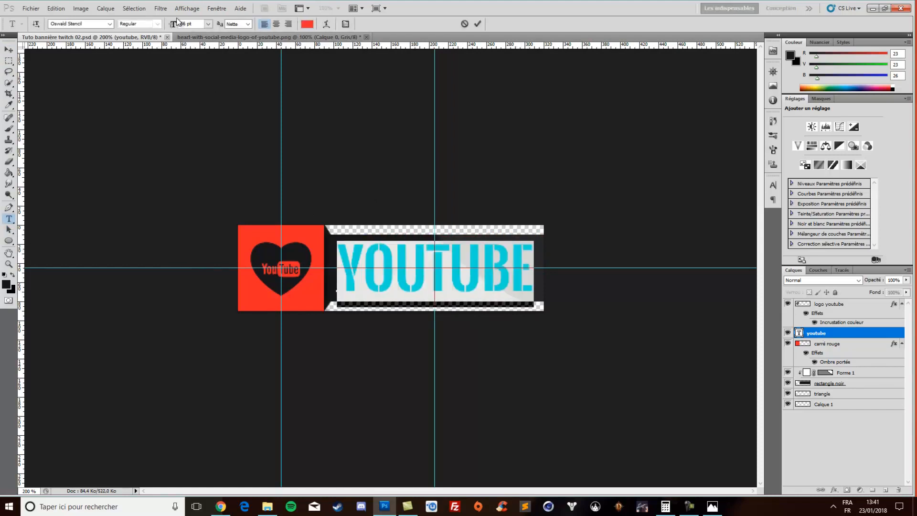
drag(172, 23, 163, 24)
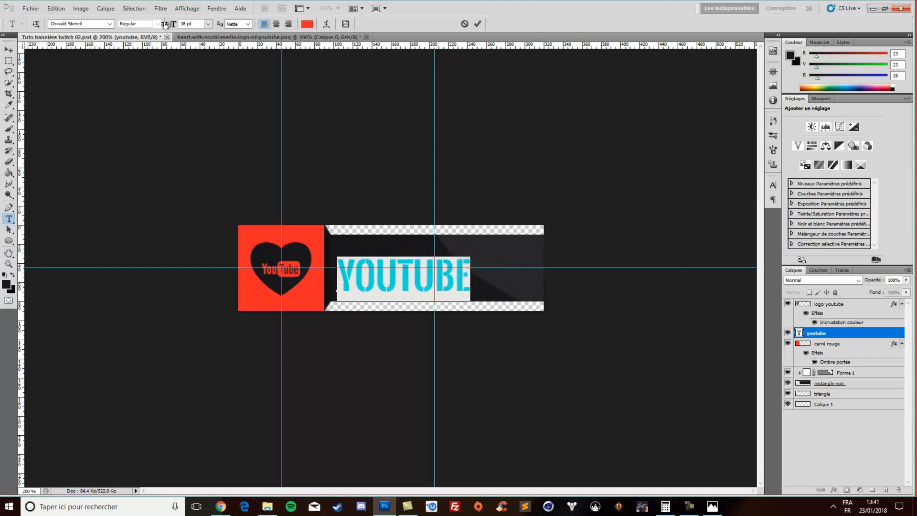
Centre the youtube text on the guide crossing in the dark rectangle and fine-tune its position with small upward and leftward nudges
click(8, 50)
drag(411, 286, 435, 281)
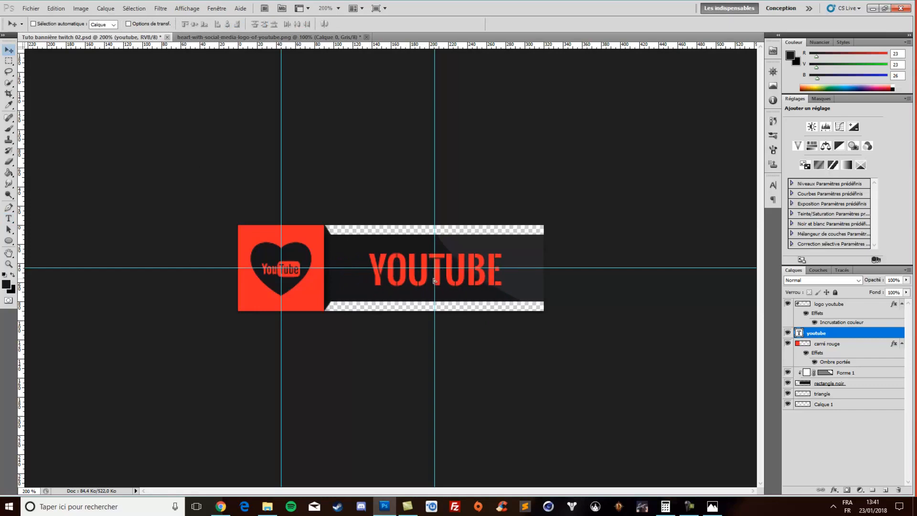
key(Up)
key(Up)
key(Up)
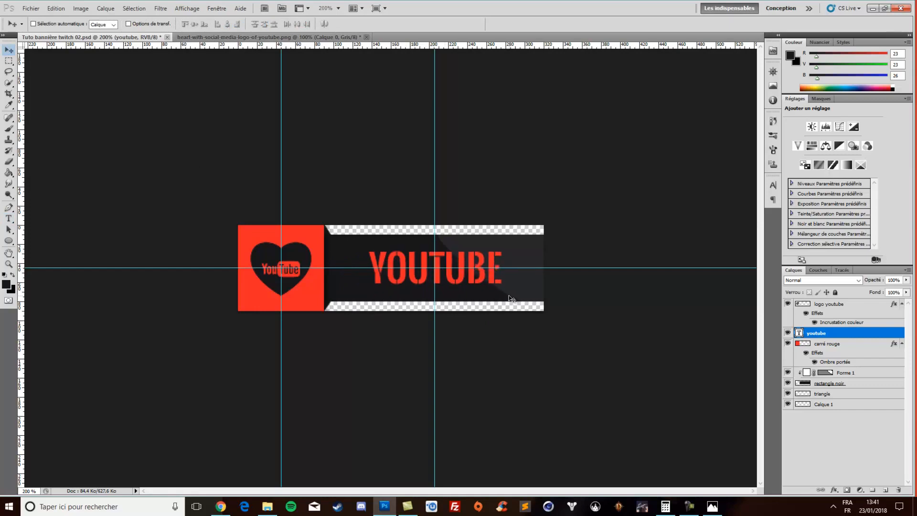
key(Left)
key(Left)
key(Left)
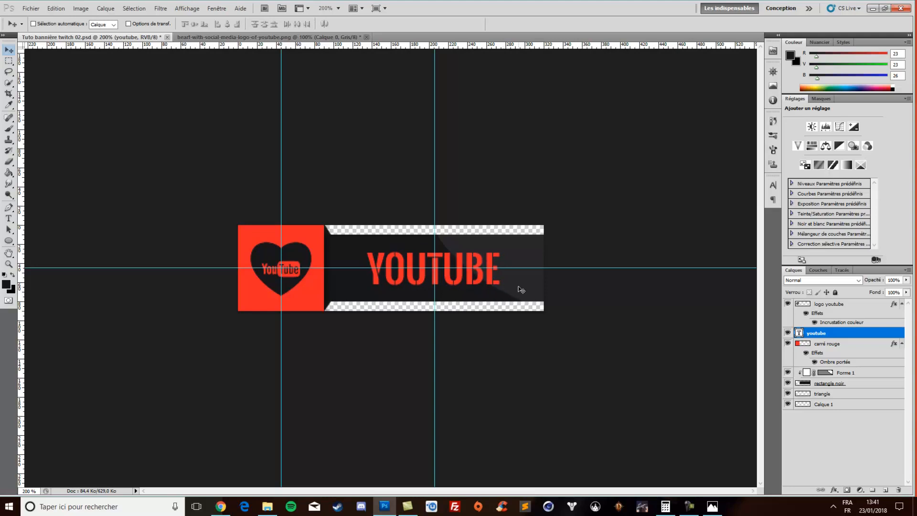
Add a Drop Shadow with reduced opacity to the youtube text layer
click(833, 491)
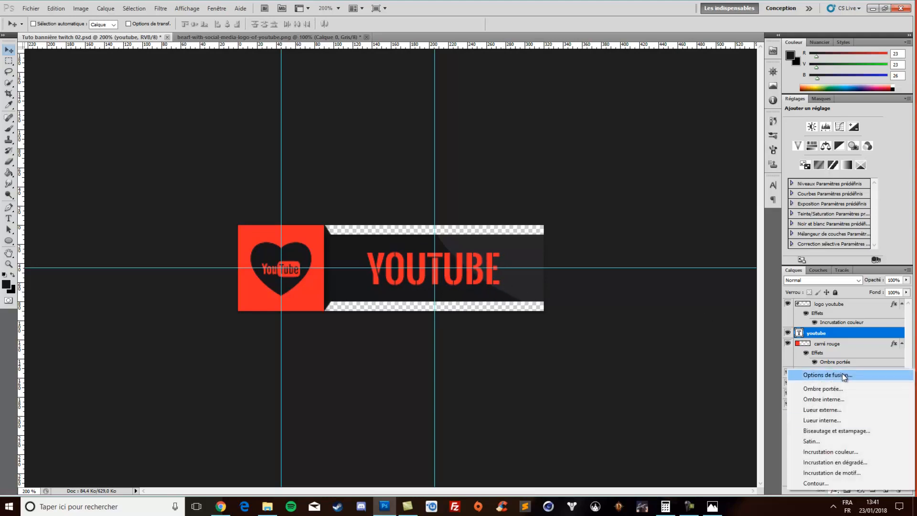
click(834, 391)
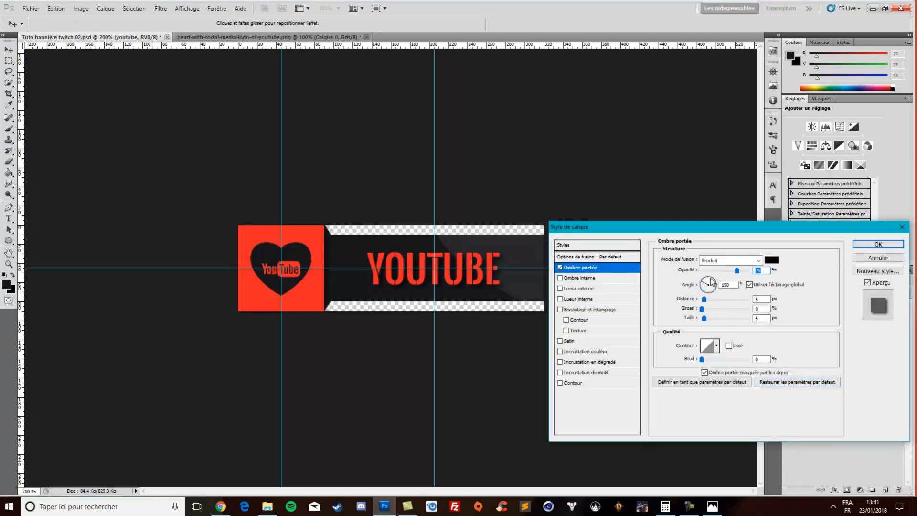
drag(738, 271, 716, 272)
click(858, 246)
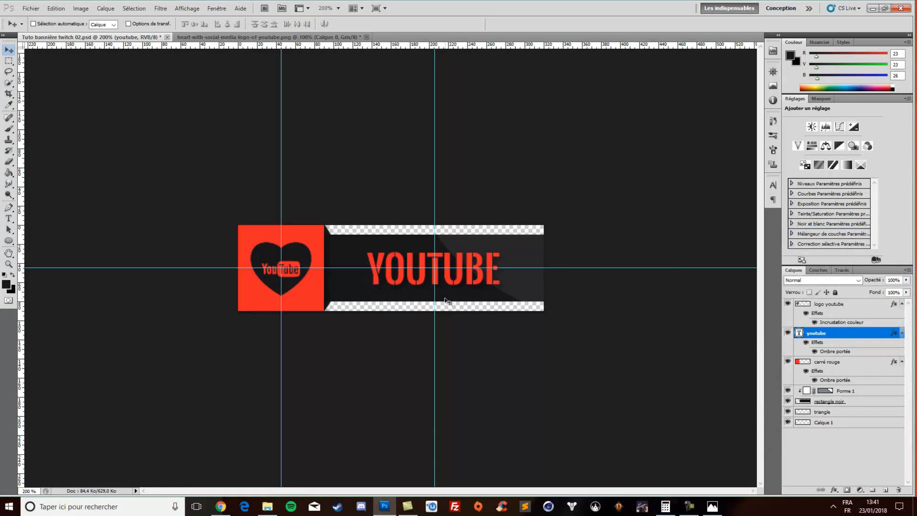
Nudge the youtube text right by one pixel and hide the guides to view the banner
key(Right)
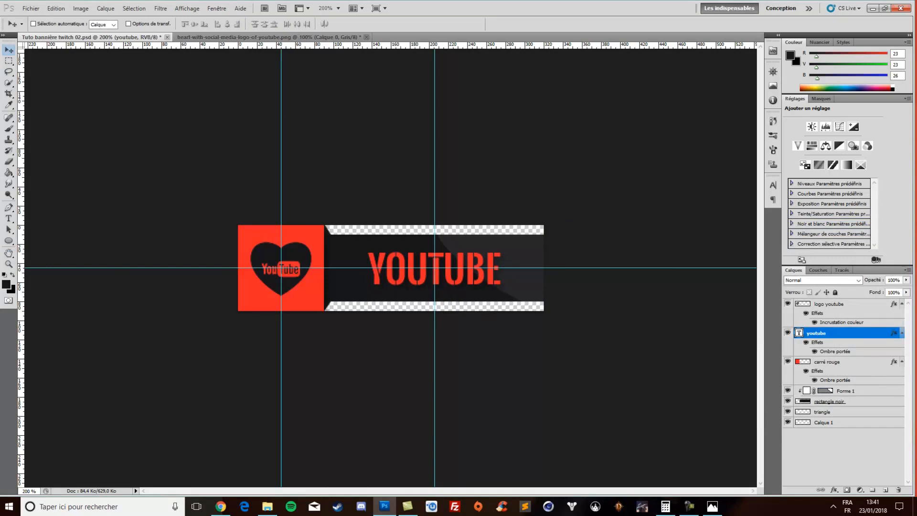
key(ctrl+h)
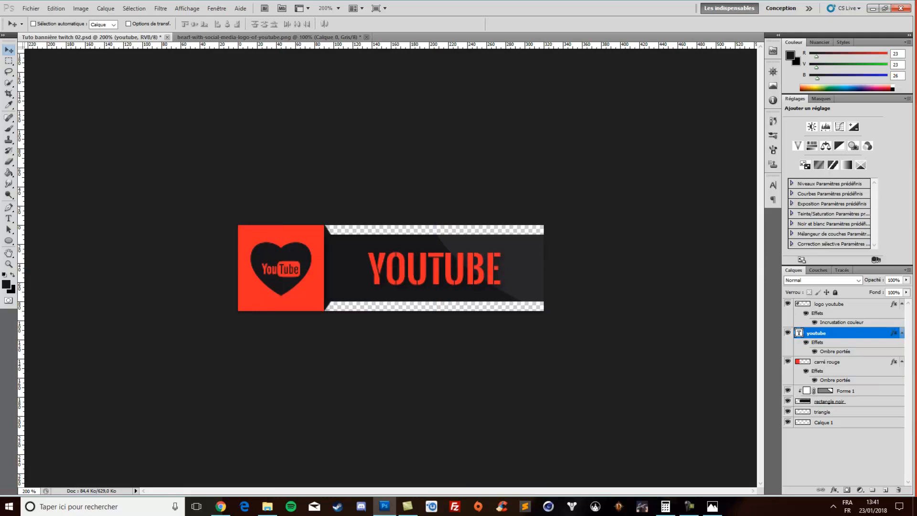
key(ctrl+h)
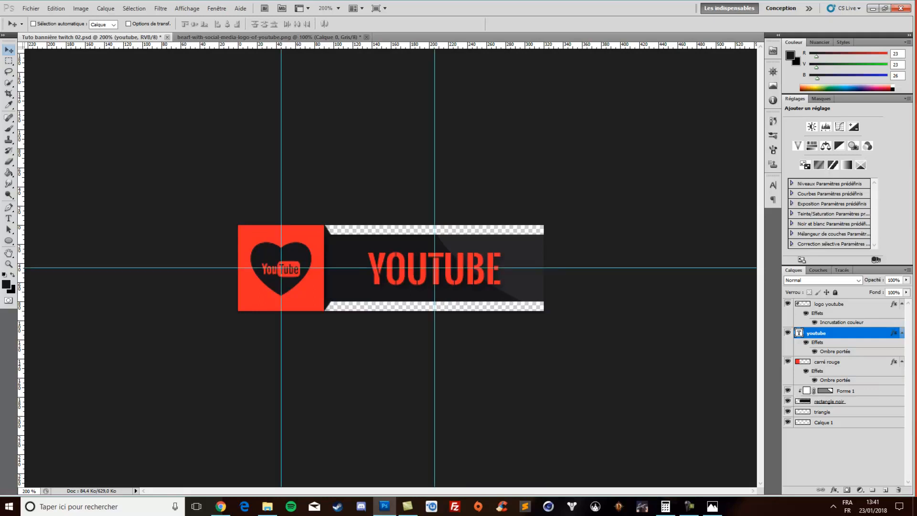
key(ctrl+h)
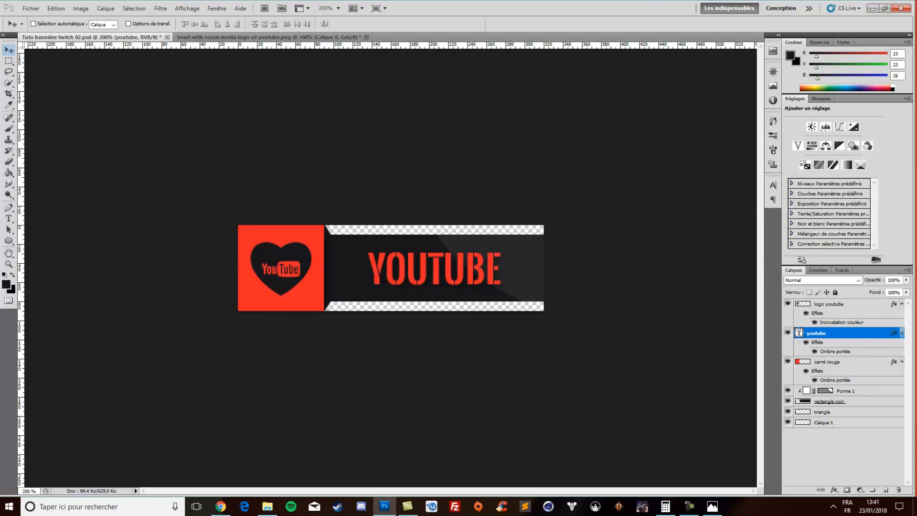
View the banner at 100% actual size, and return to the 200% view
click(9, 264)
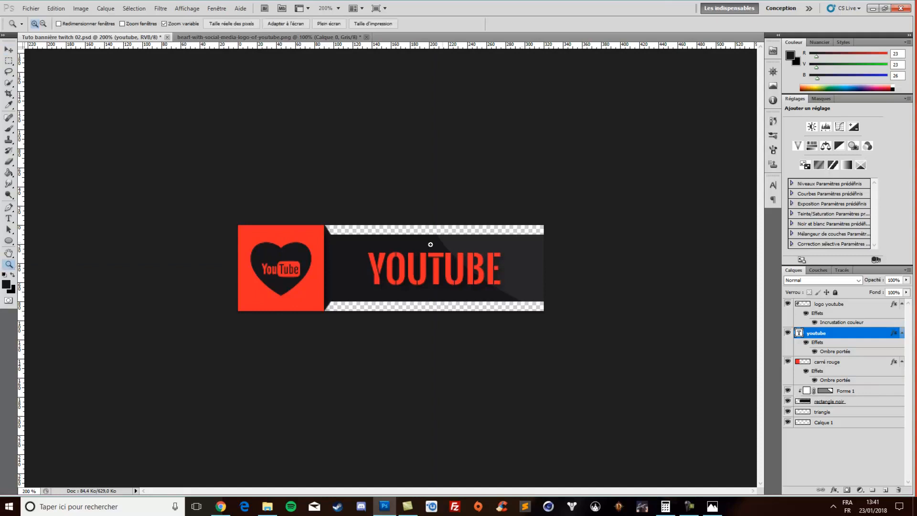
right_click(373, 257)
click(428, 311)
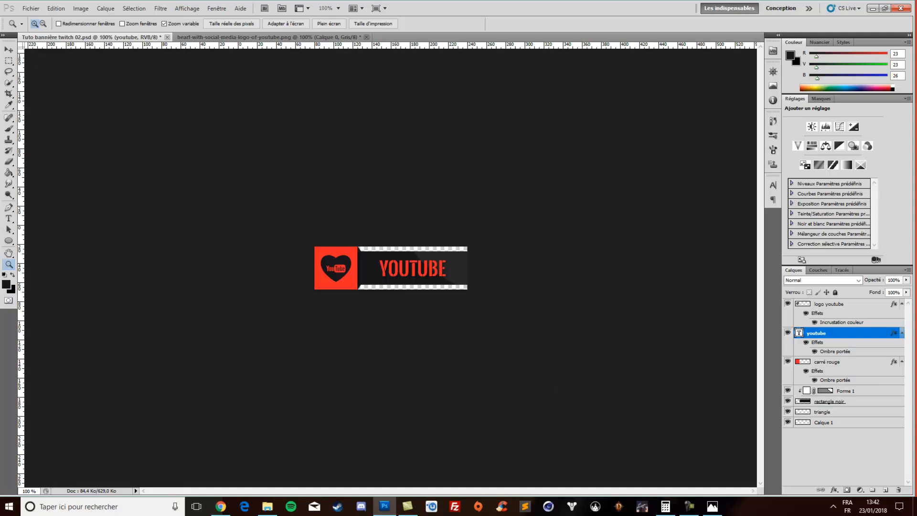
click(464, 249)
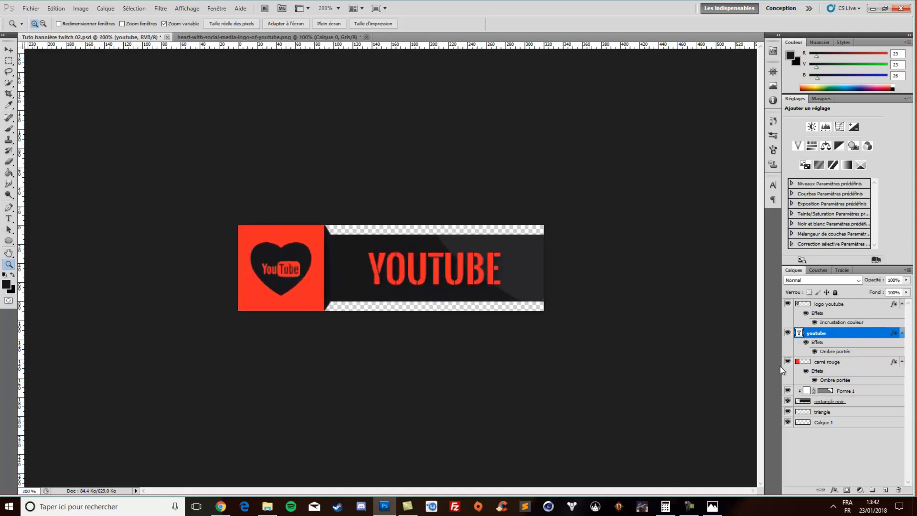
Delete the empty layer Calque 1 beneath the triangle layer
click(858, 431)
click(847, 423)
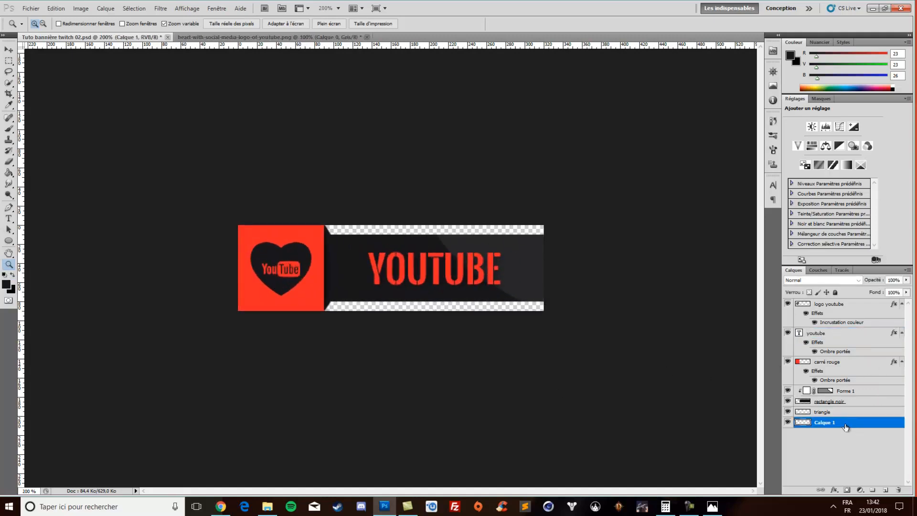
click(841, 466)
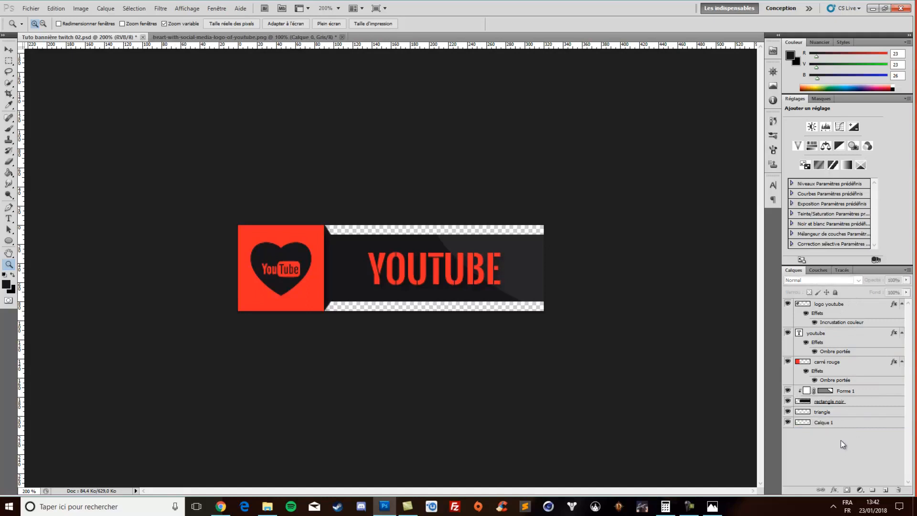
click(835, 423)
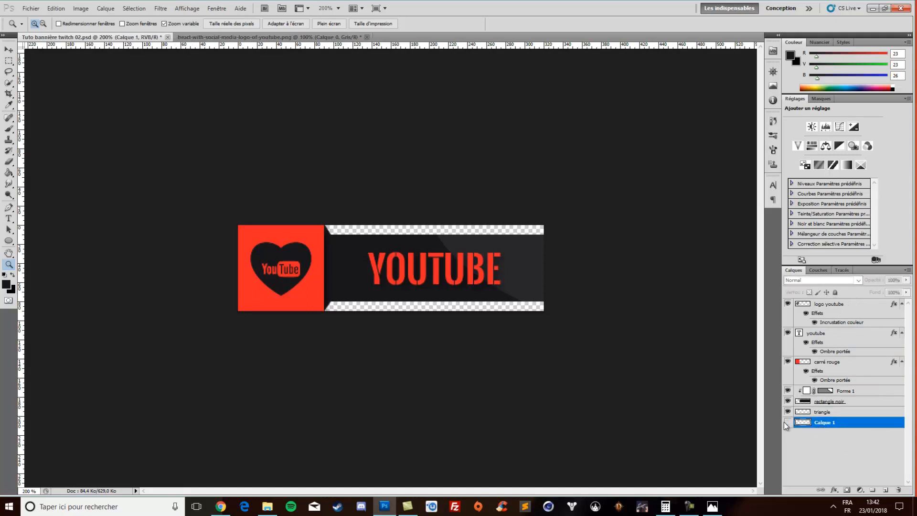
key(Delete)
click(860, 425)
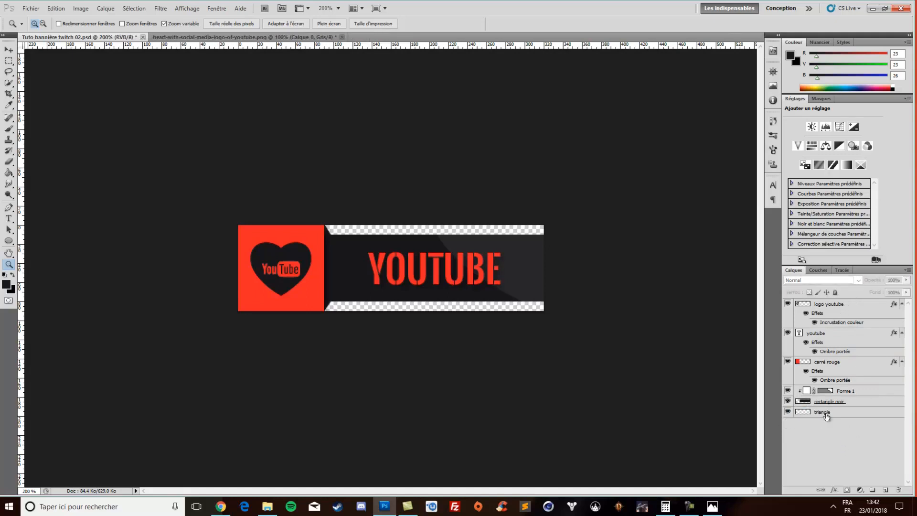
Group all the banner layers, from triangle up to logo youtube
click(827, 413)
shift+click(838, 307)
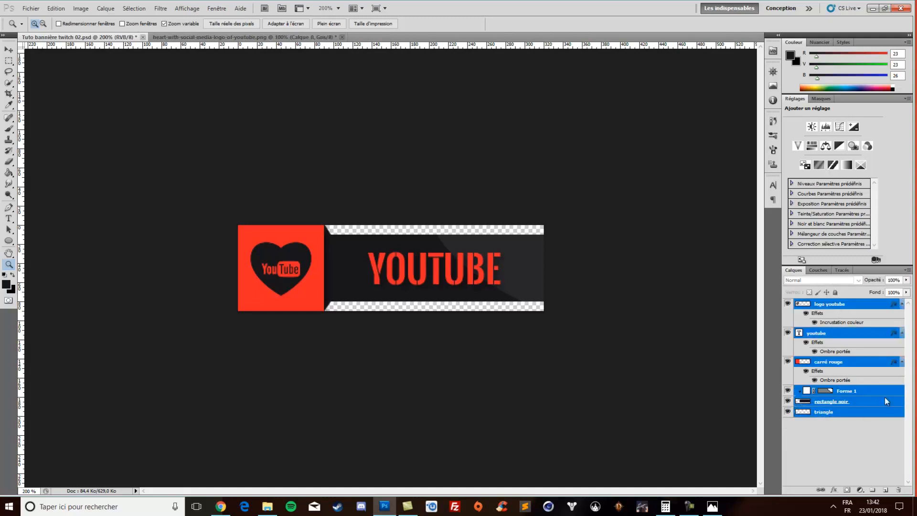
click(840, 431)
click(845, 416)
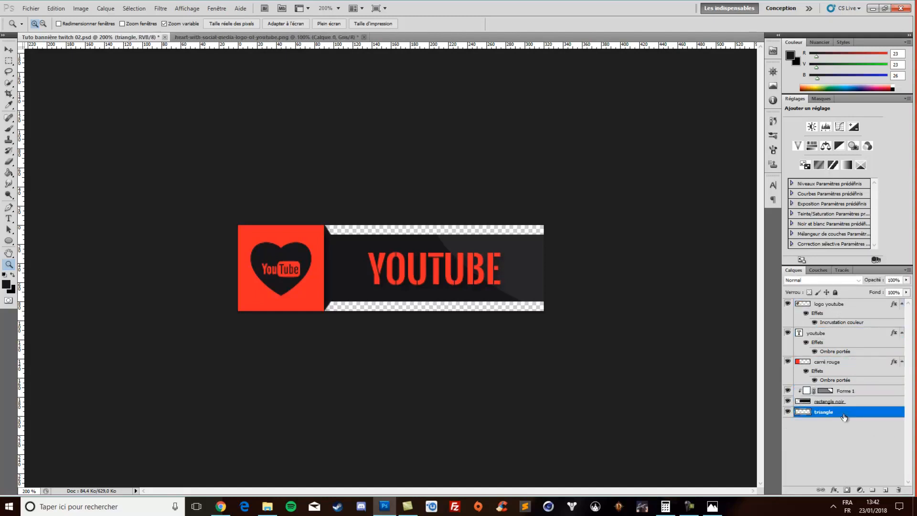
shift+click(829, 306)
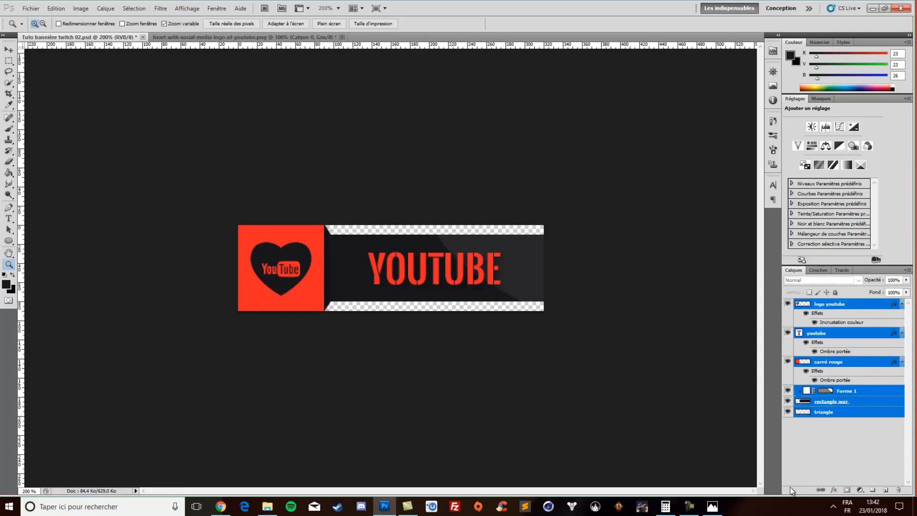
key(ctrl+g)
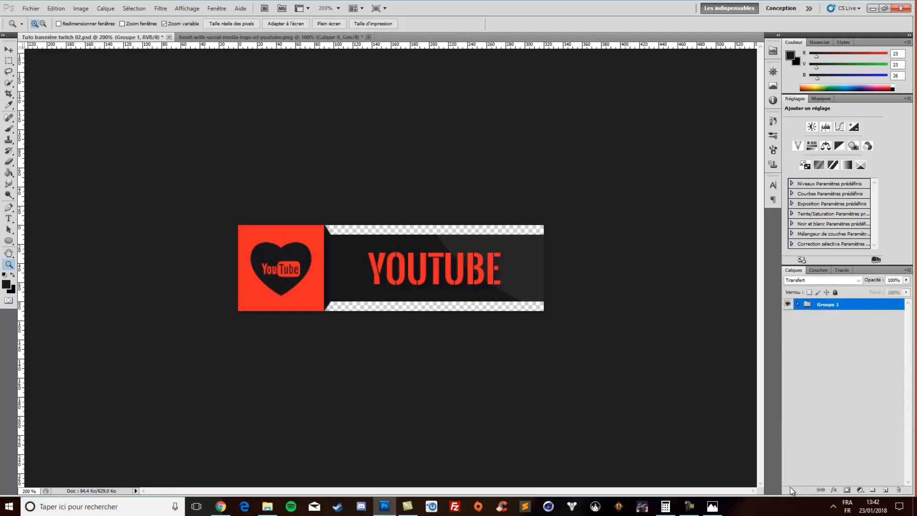
Rename the group that holds all the banner layers
double_click(835, 305)
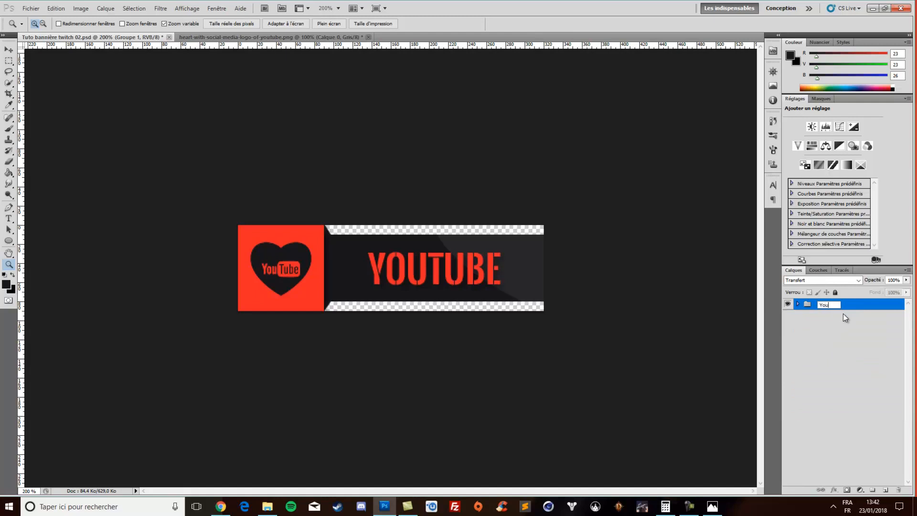